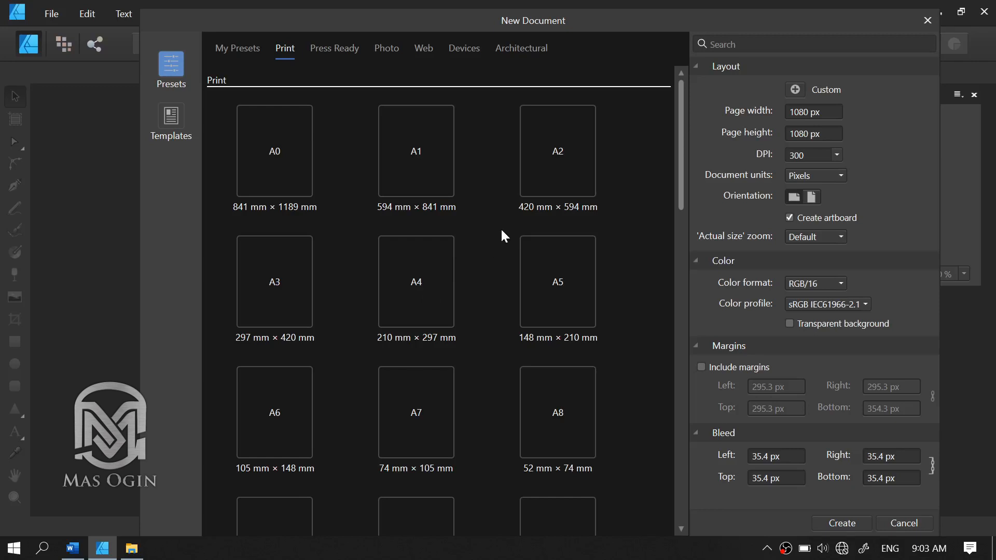
Create a new 1080 × 1080 px document at 300 DPI with an artboard and the RGB/16 color format
left_click_drag(632, 29, 571, 21)
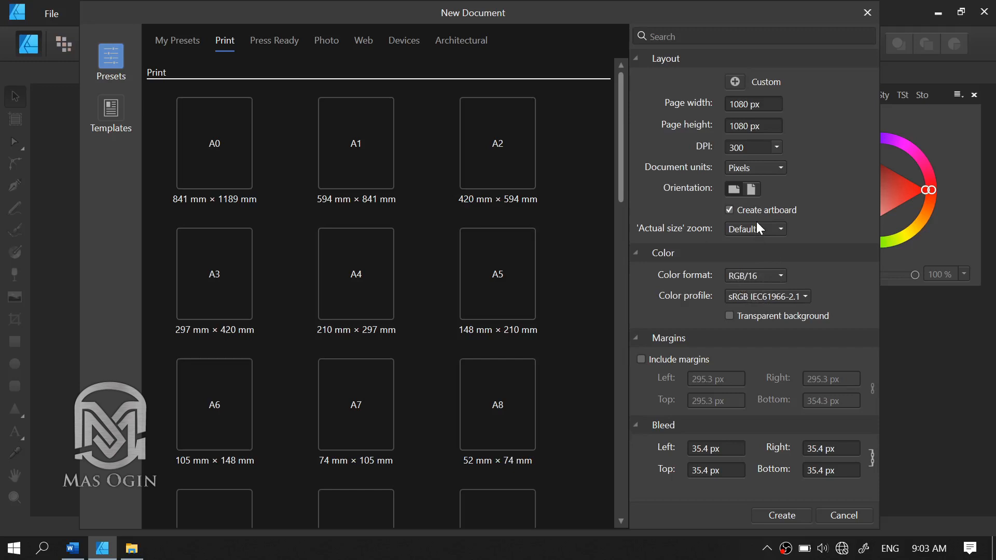
left_click(740, 281)
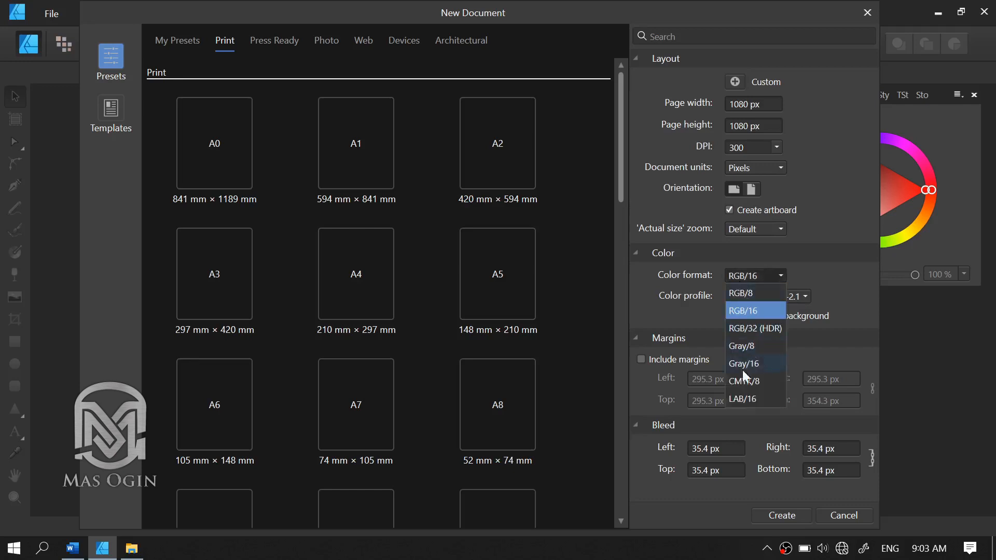
left_click(753, 311)
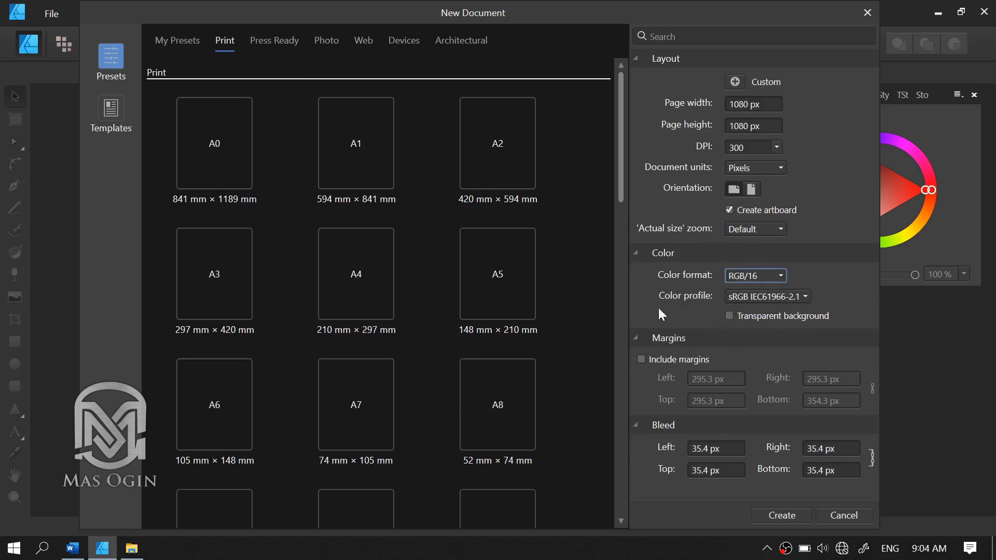
left_click(791, 525)
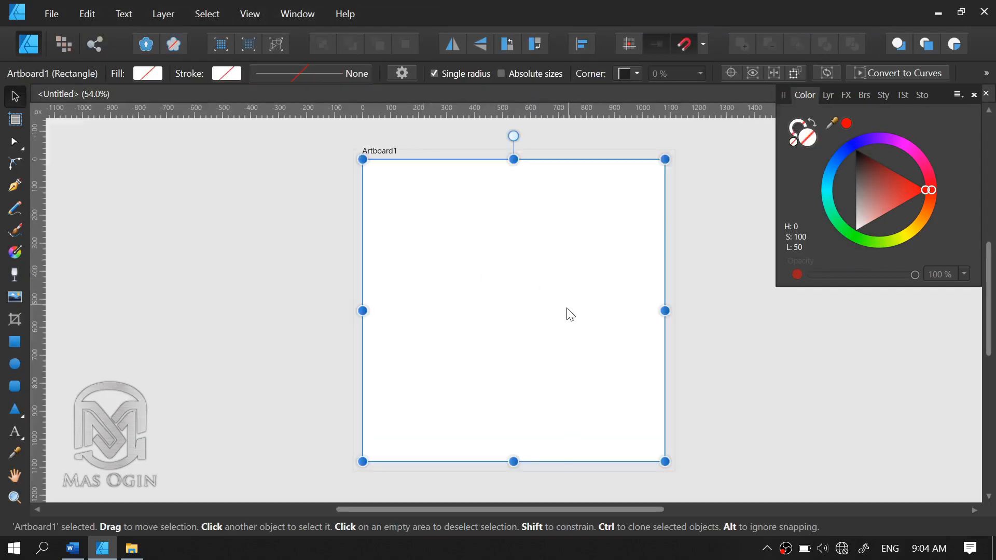
key("space")
left_click_drag(571, 304, 446, 313)
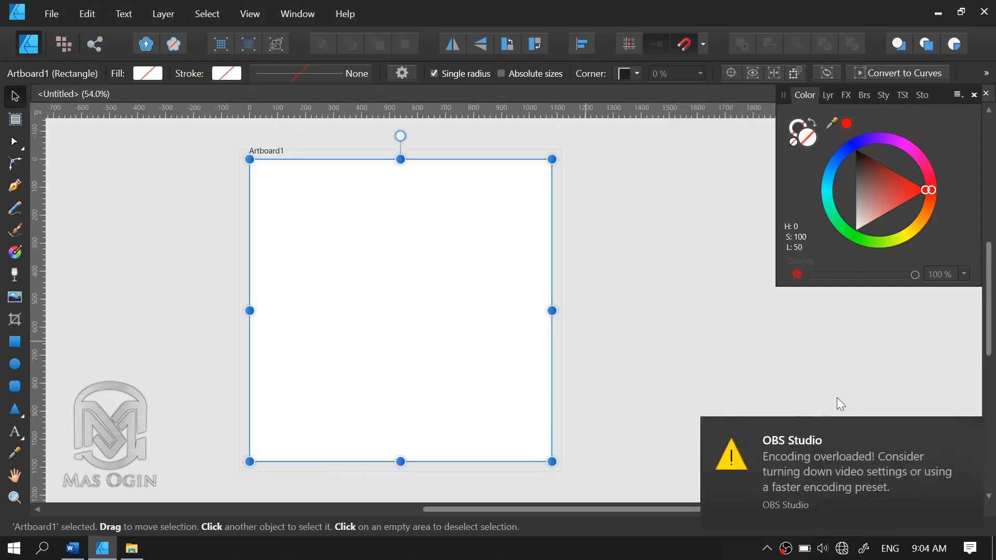
left_click(963, 425)
left_click(618, 303)
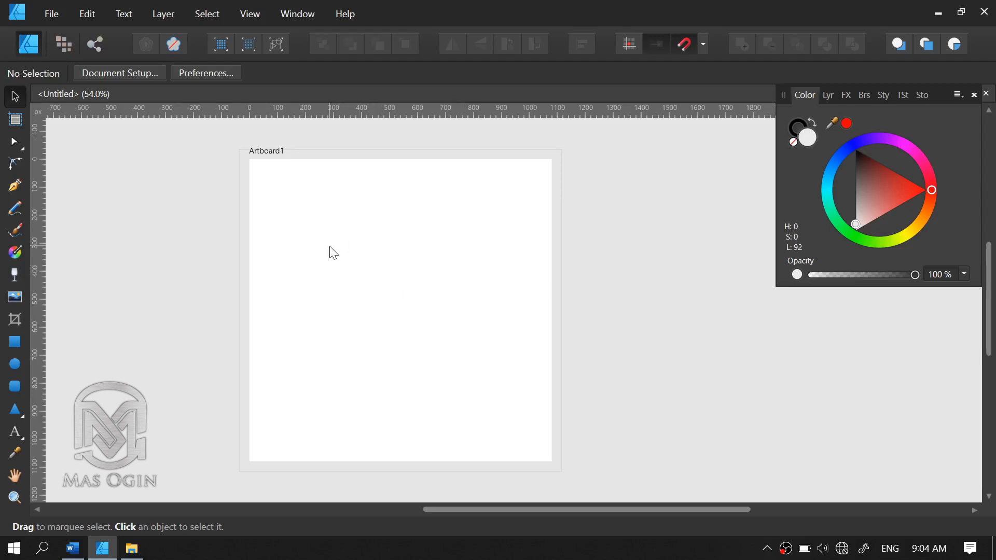
left_click(363, 251)
key("alt")
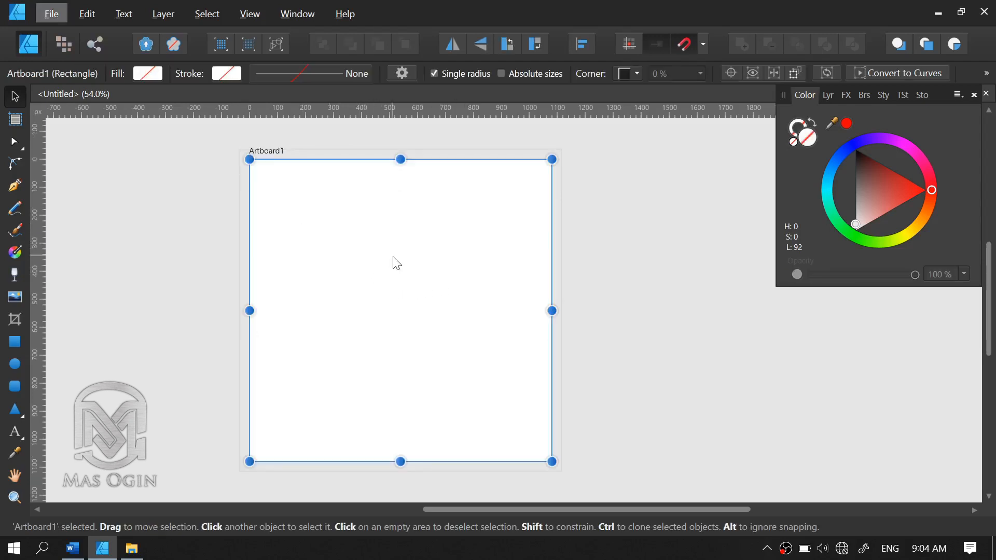
left_click(568, 270)
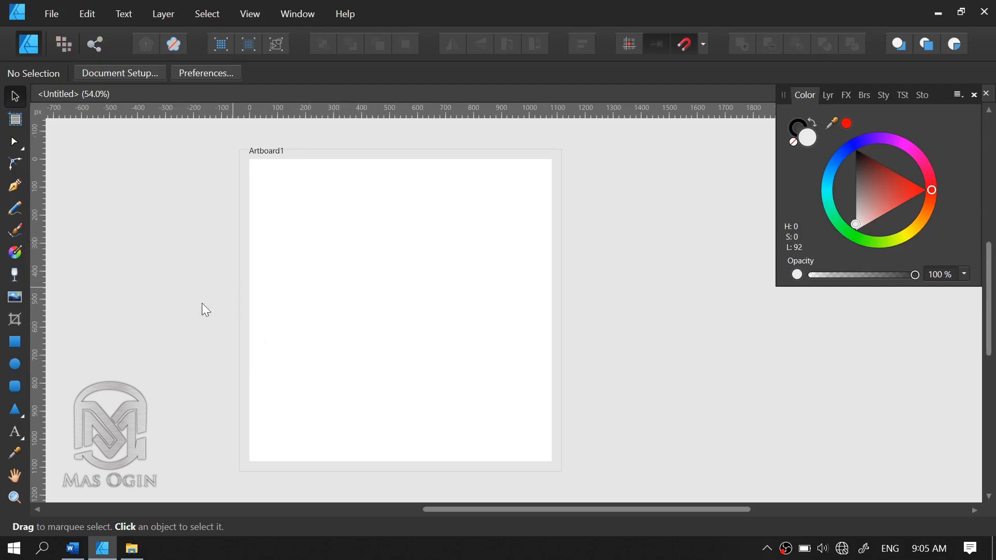
Place the white T-shirt photo anomaly-WWesmHEgXDs-unsplash from the Pictures Download folder onto the artboard
left_click(134, 546)
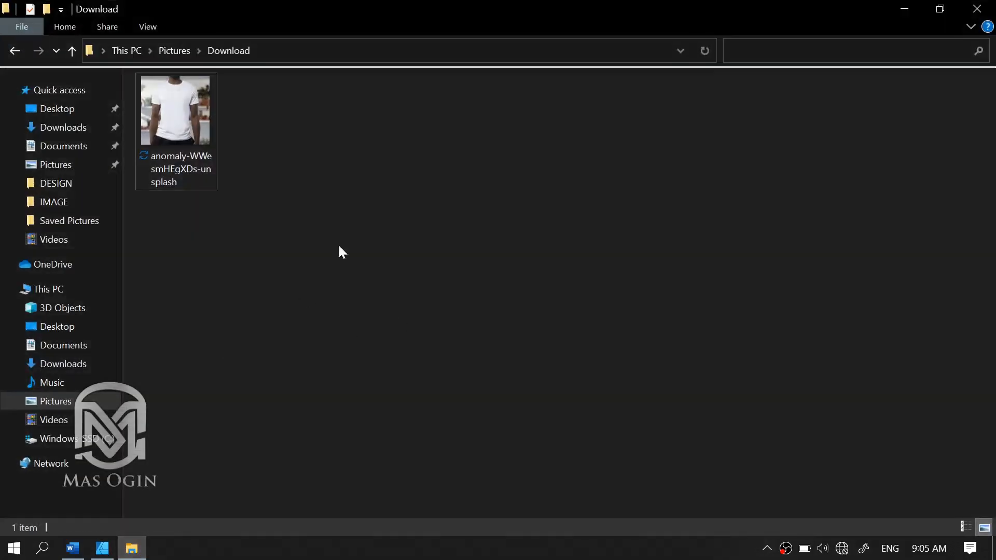
left_click(204, 124)
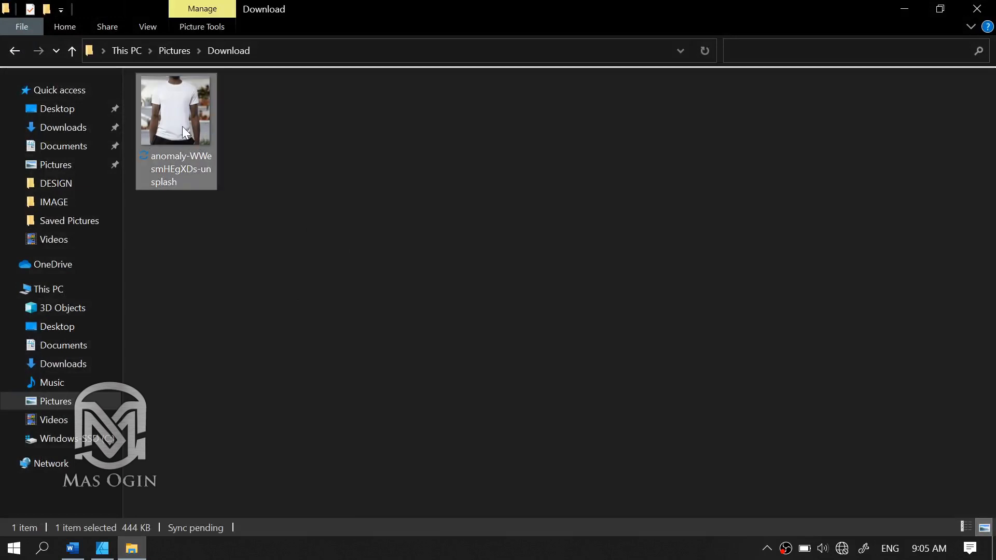
left_click_drag(183, 127, 339, 337)
left_click_drag(406, 381, 394, 354)
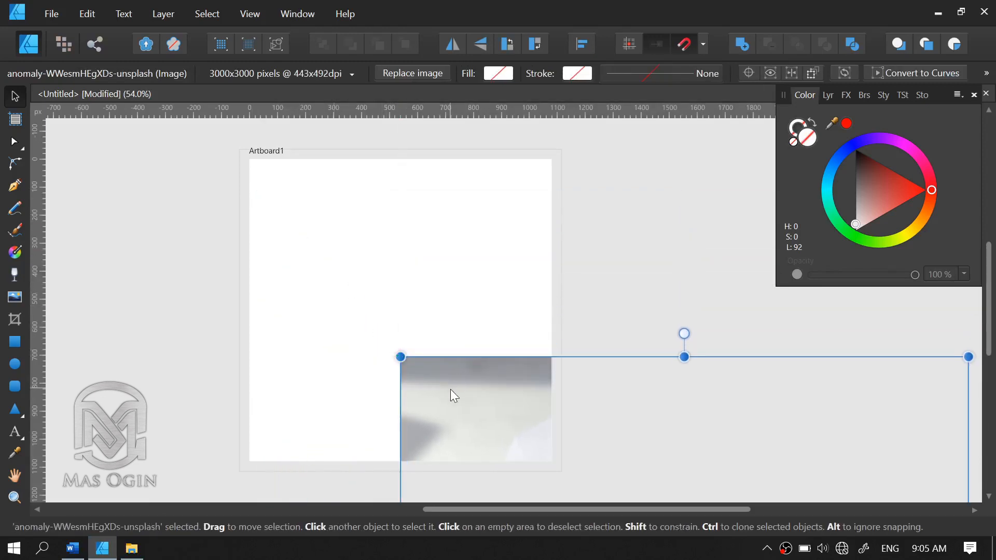
Shrink the T-shirt photo until it fits inside the artboard and narrow it to nearly square proportions
left_click_drag(451, 393, 335, 208)
left_click_drag(289, 183, 429, 344)
key("ctrl+z")
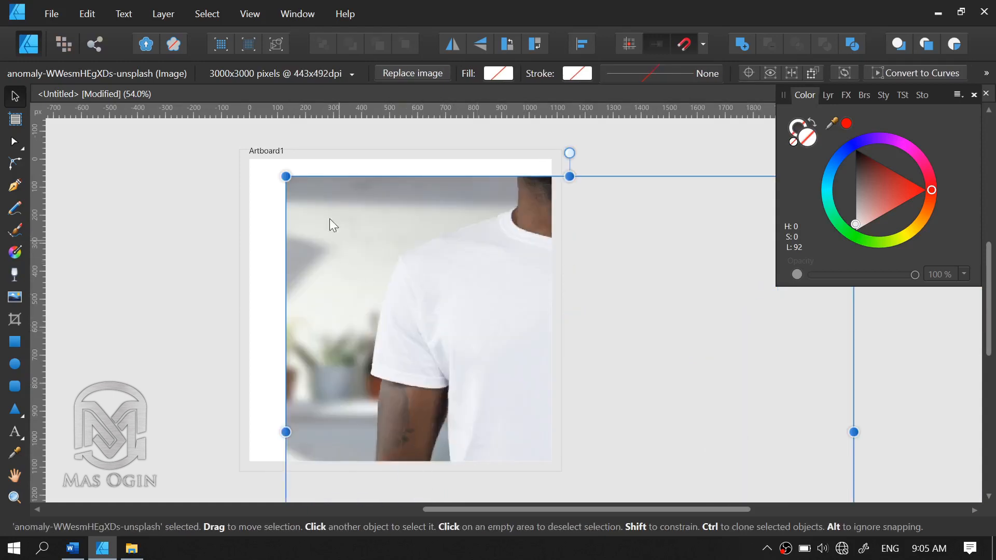
left_click_drag(287, 174, 438, 336)
left_click_drag(488, 387, 327, 241)
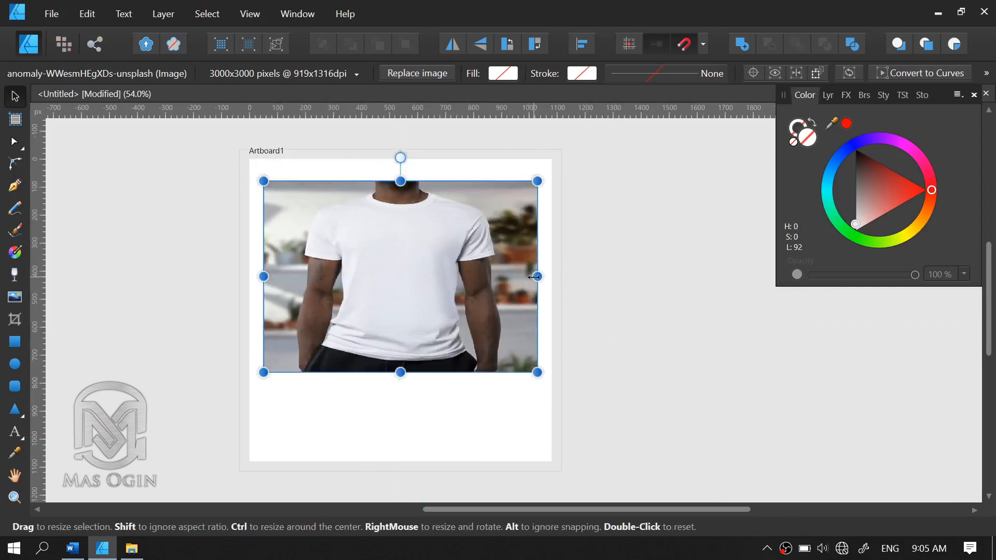
left_click_drag(537, 276, 451, 276)
left_click_drag(412, 319, 444, 388)
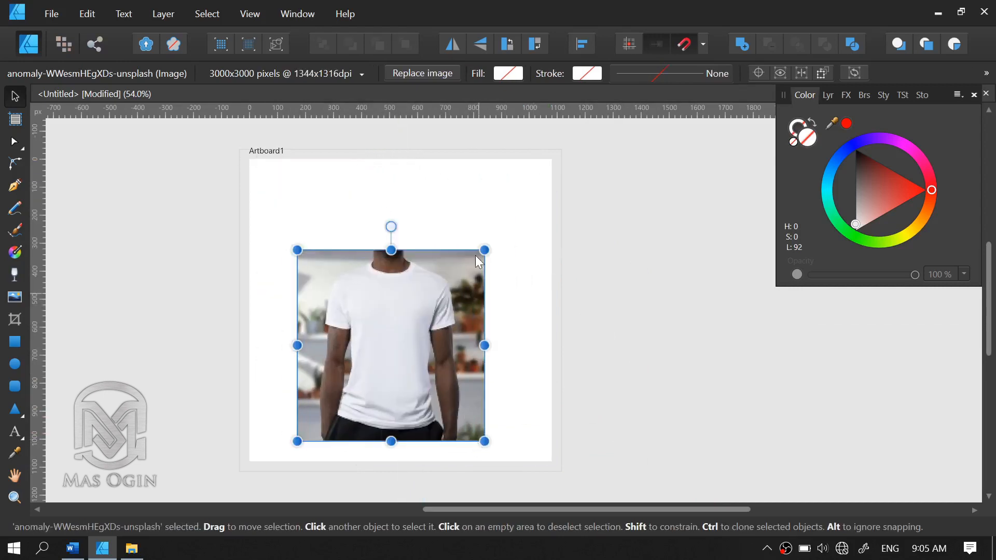
Enlarge the T-shirt photo and stretch its left and bottom edges out to the artboard's edges
left_click_drag(484, 250, 543, 190)
left_click_drag(297, 190, 258, 150)
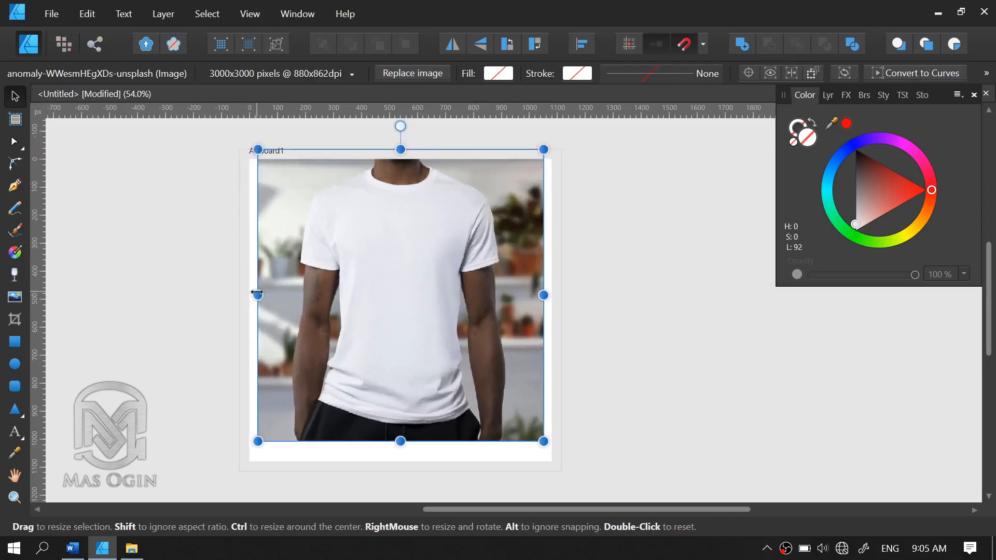
left_click_drag(258, 295, 249, 296)
left_click_drag(397, 441, 396, 461)
mouse_move(395, 140)
left_mouse_down()
mouse_move(396, 130)
mouse_move(396, 150)
left_mouse_up()
left_click(600, 277)
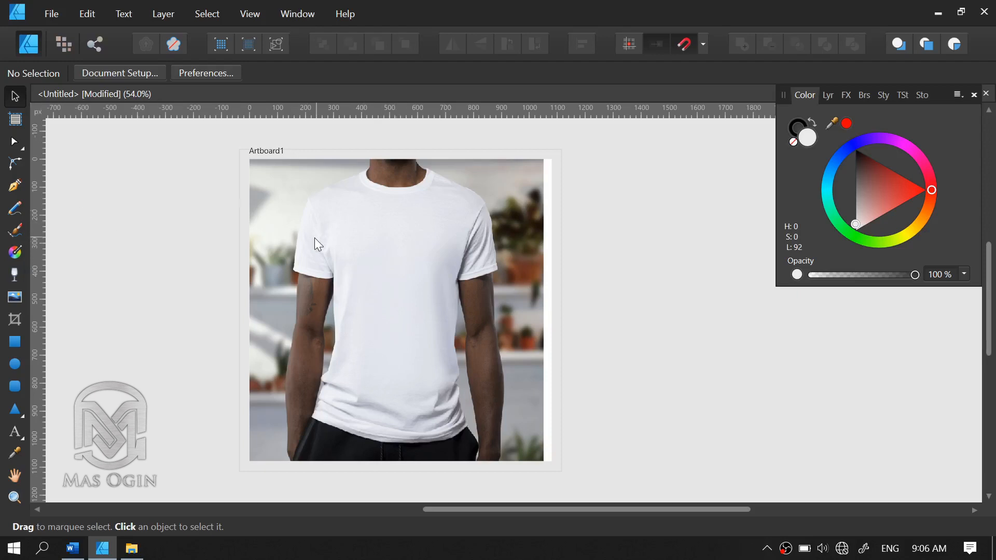
Start a Pen tool path at the underarm end of the left sleeve's hem and curve its first segment along the hem
left_click(14, 187)
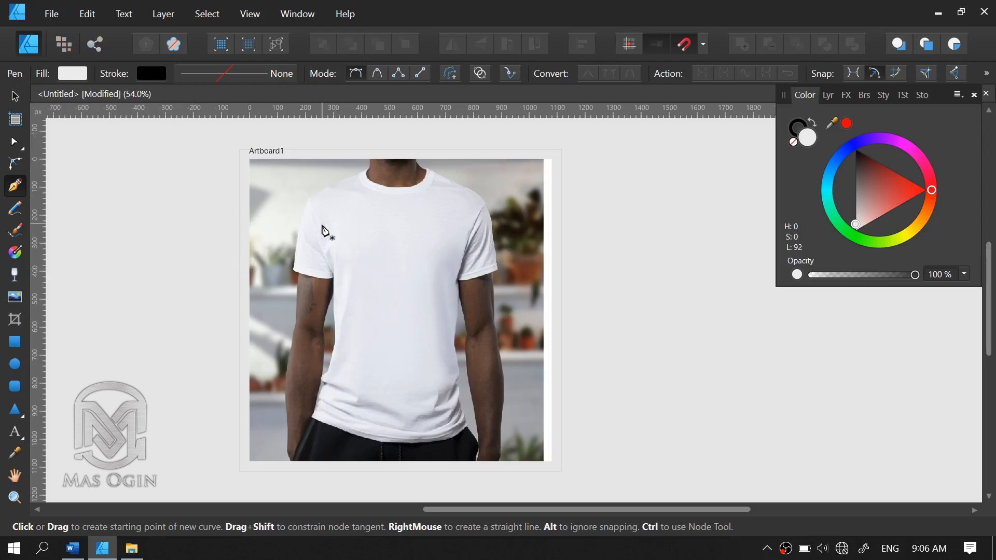
scroll(311, 246, "up", 1)
scroll(311, 245, "up", 1)
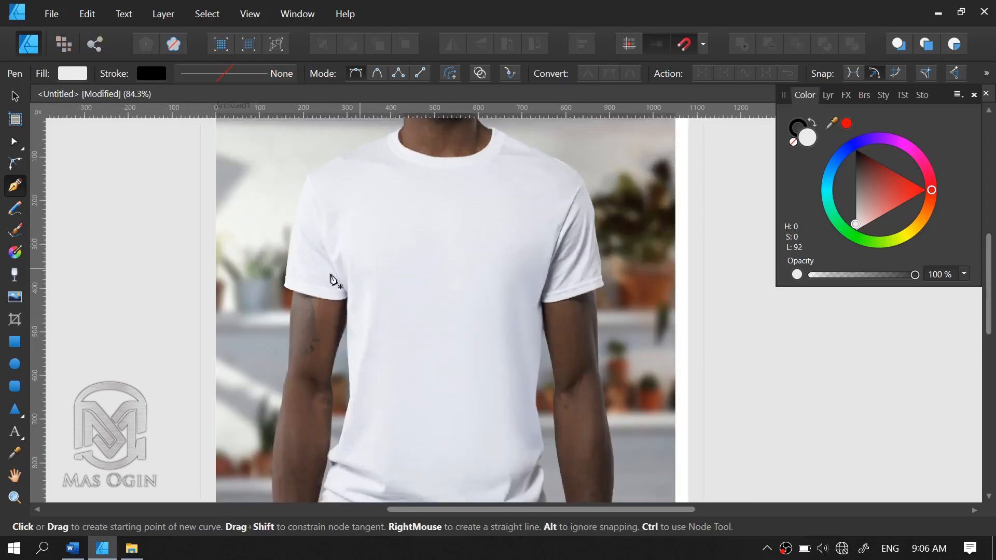
scroll(342, 286, "up", 1)
scroll(358, 285, "up", 2)
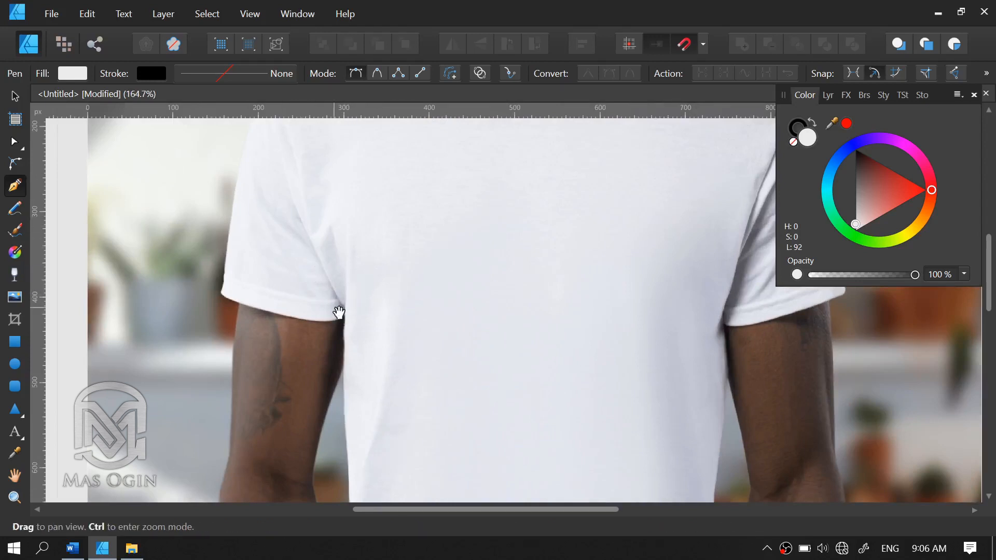
scroll(340, 319, "up", 3)
scroll(385, 327, "up", 3)
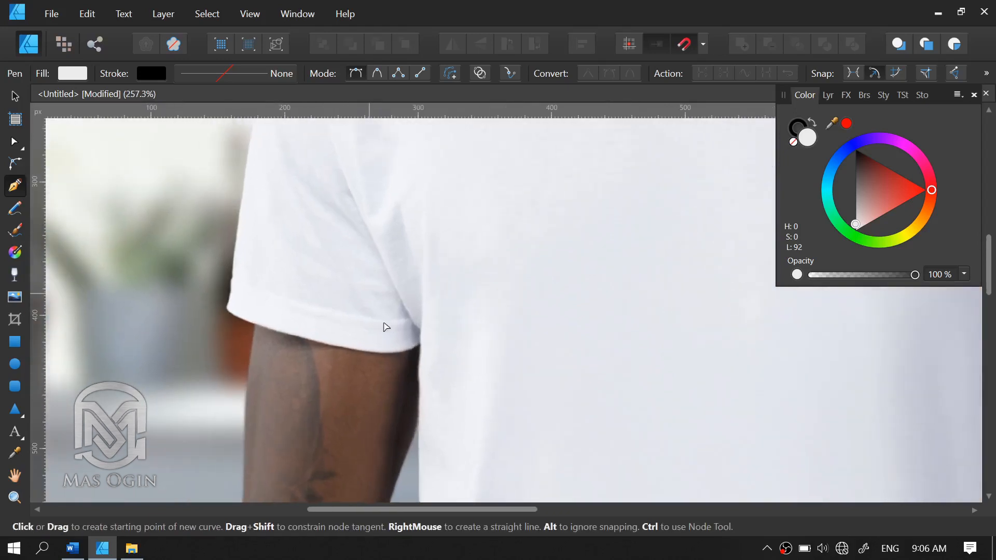
left_click_drag(421, 364, 486, 289)
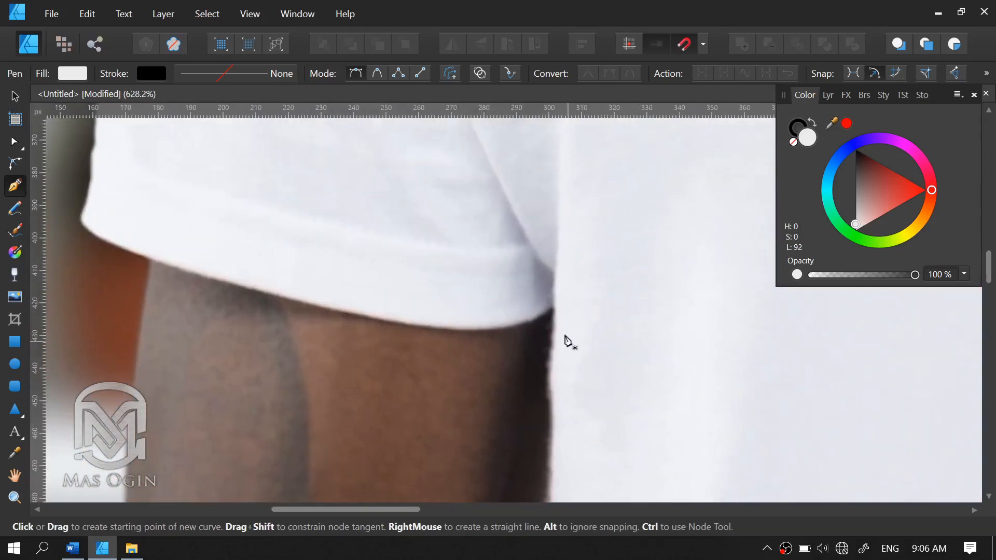
left_click(551, 307)
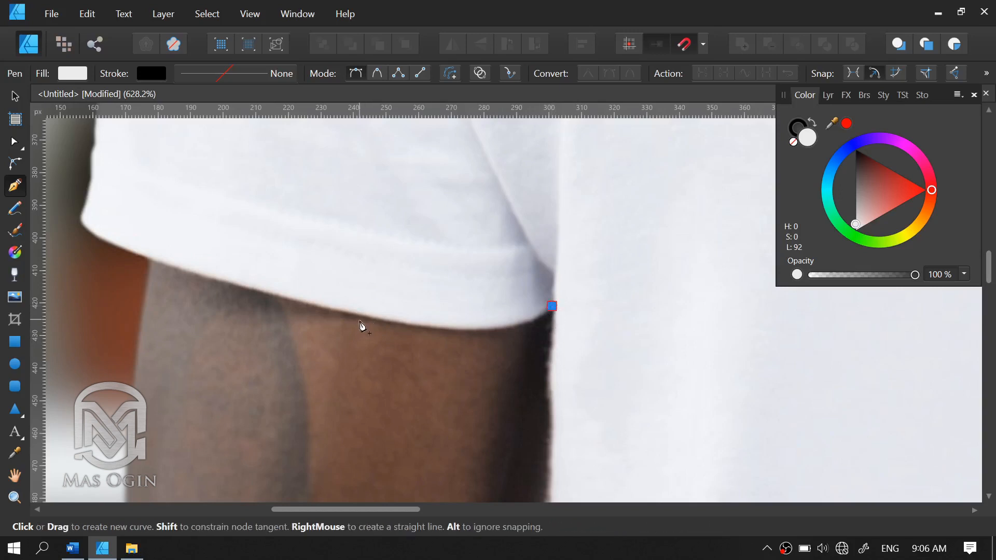
mouse_move(361, 317)
left_mouse_down()
mouse_move(326, 287)
mouse_move(251, 285)
left_mouse_up()
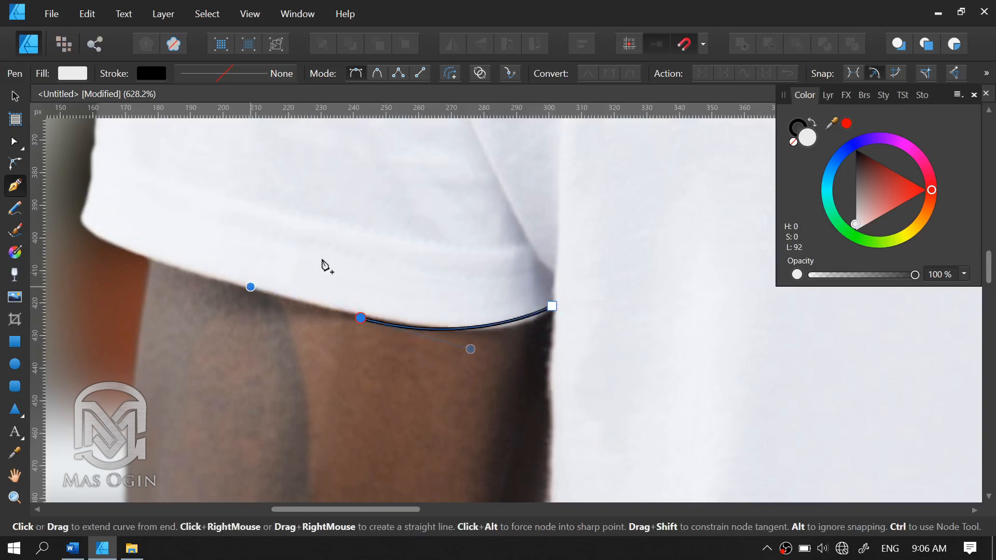
Set the stroke width of the sleeve path to 0.1 pt
left_click(266, 76)
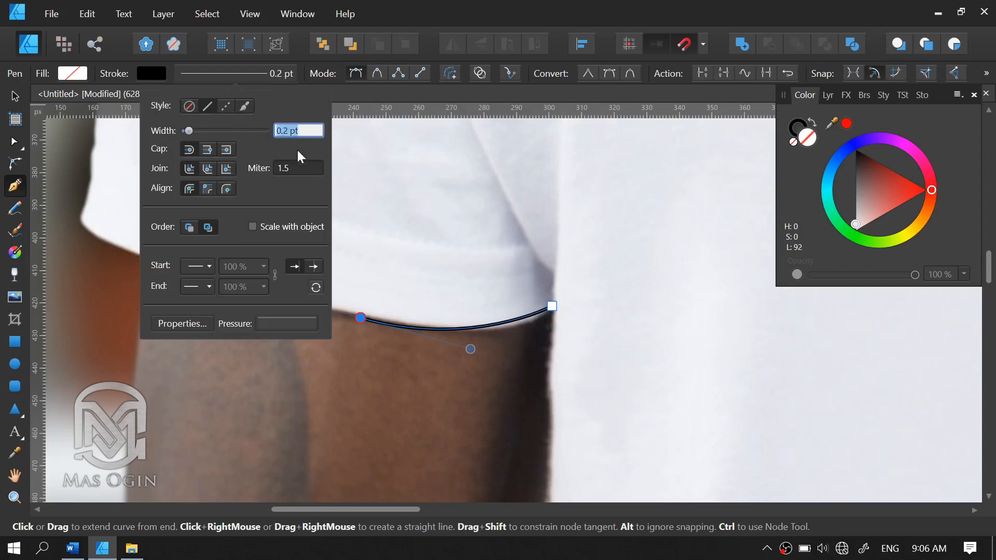
type("1")
key("Return")
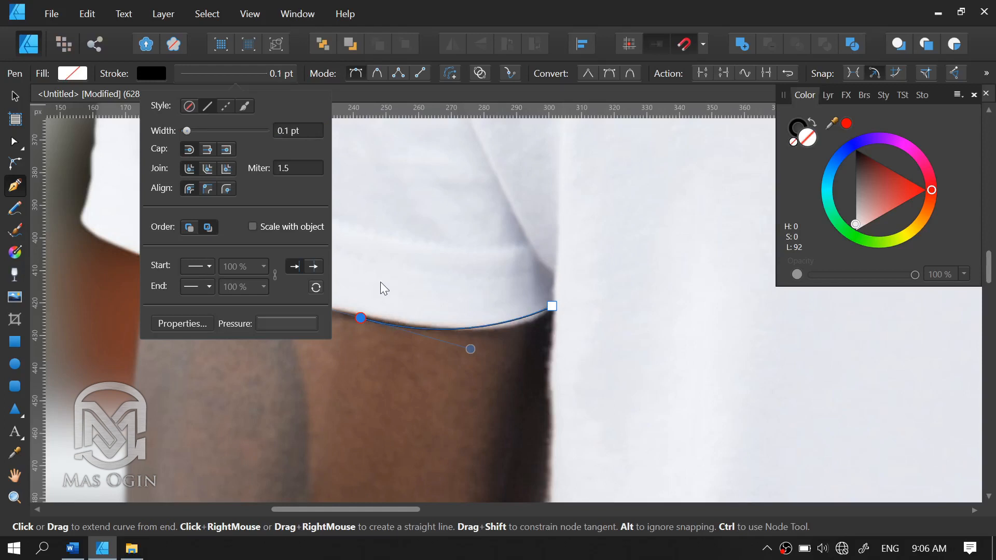
left_click(397, 289)
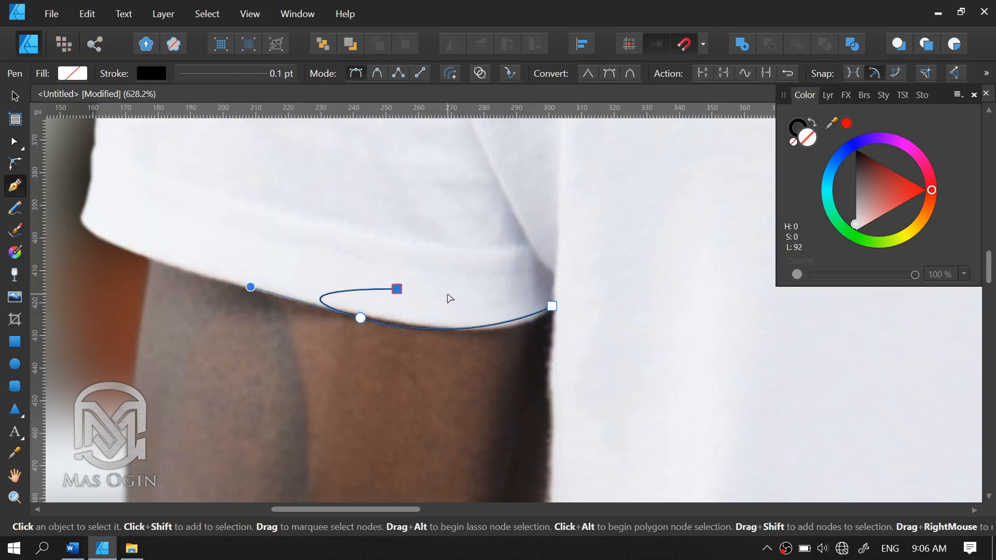
key("ctrl+z")
Refit the first curve to the sleeve hem and extend the path along the hem to the sleeve's outer corner
left_click_drag(470, 349, 529, 356)
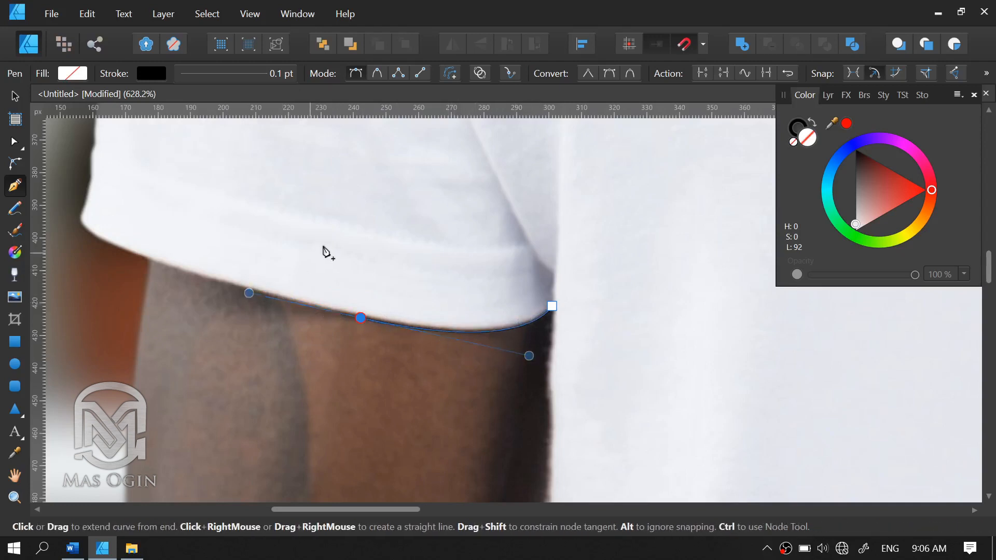
left_click_drag(329, 245, 457, 292)
left_click(489, 366)
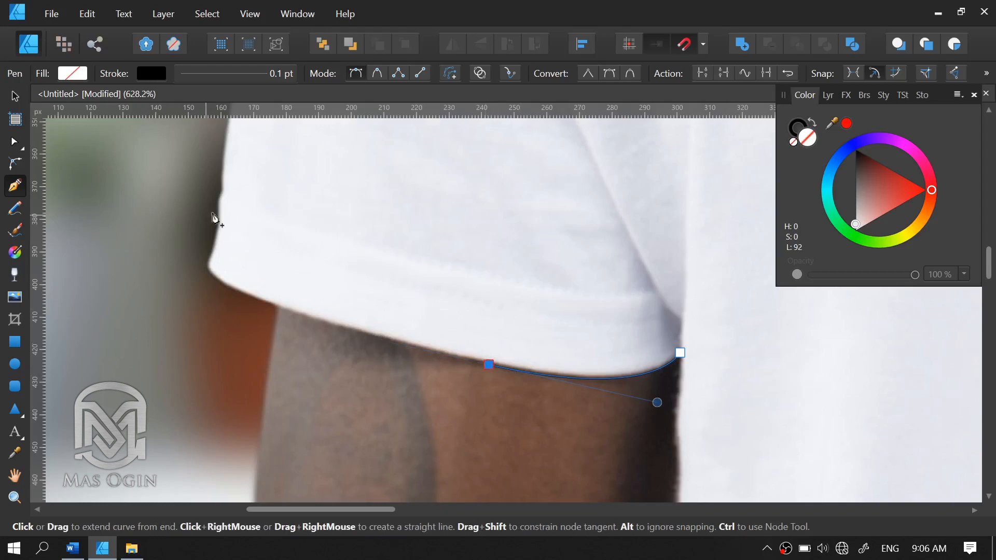
left_click_drag(271, 224, 325, 220)
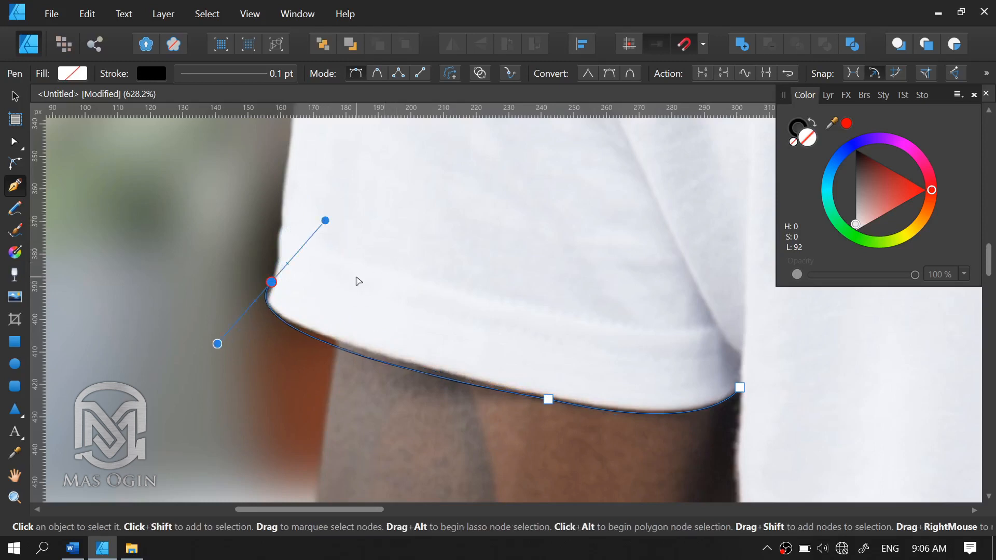
key("ctrl+z")
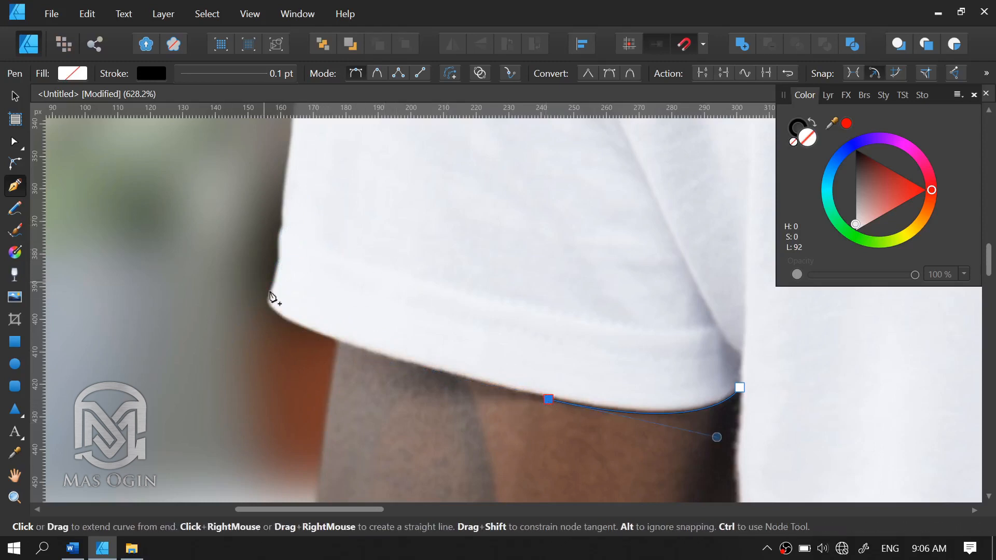
left_click_drag(266, 305, 248, 266)
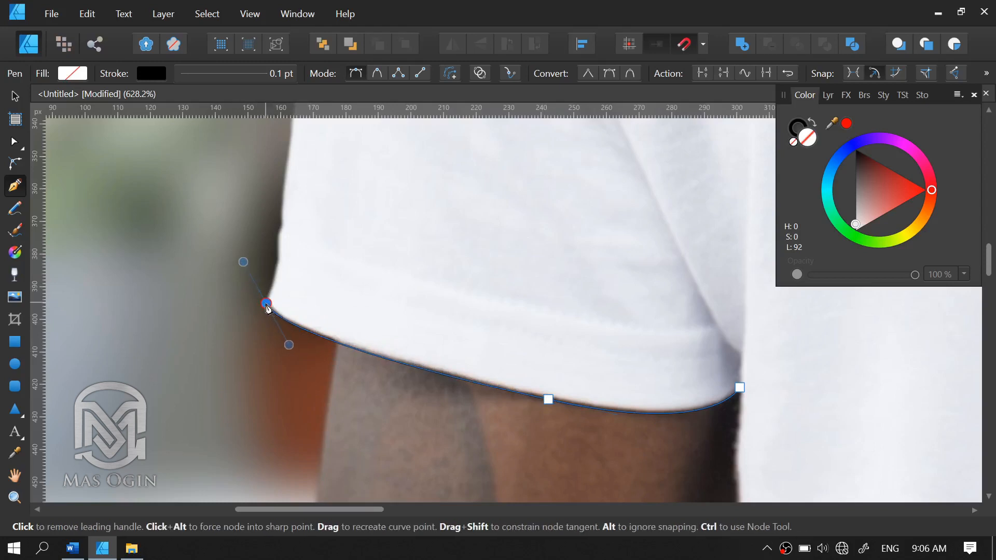
Extend the path from the hem corner up the lower half of the left sleeve's outer edge with curved segments
left_click_drag(278, 260, 353, 317)
left_click(312, 353)
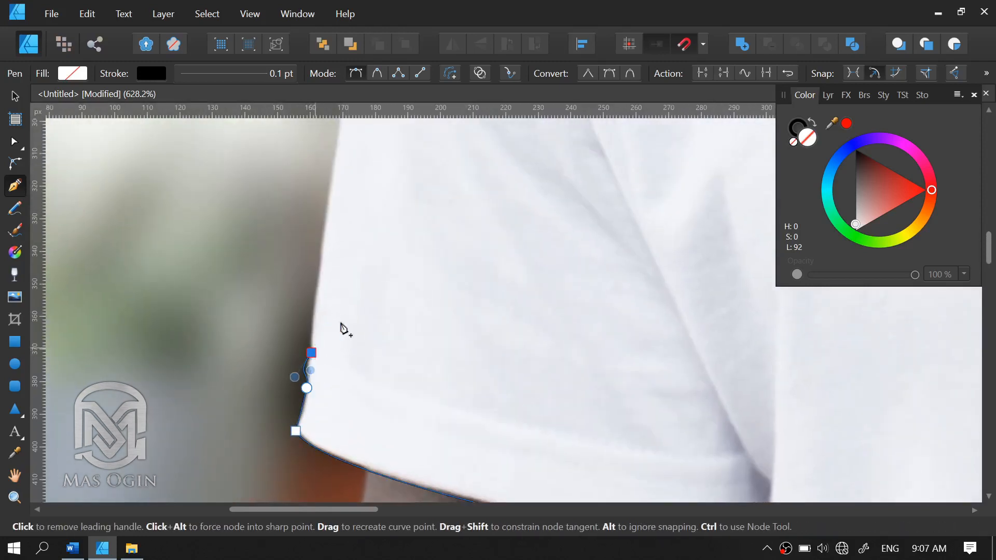
left_click_drag(429, 221, 404, 335)
scroll(330, 298, "down", 3)
scroll(321, 280, "up", 1)
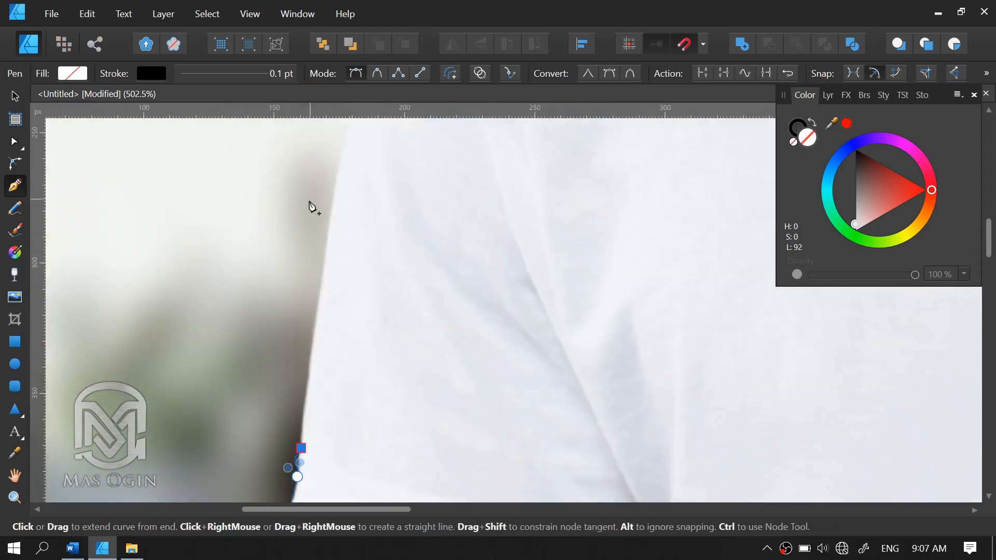
left_click_drag(338, 171, 356, 122)
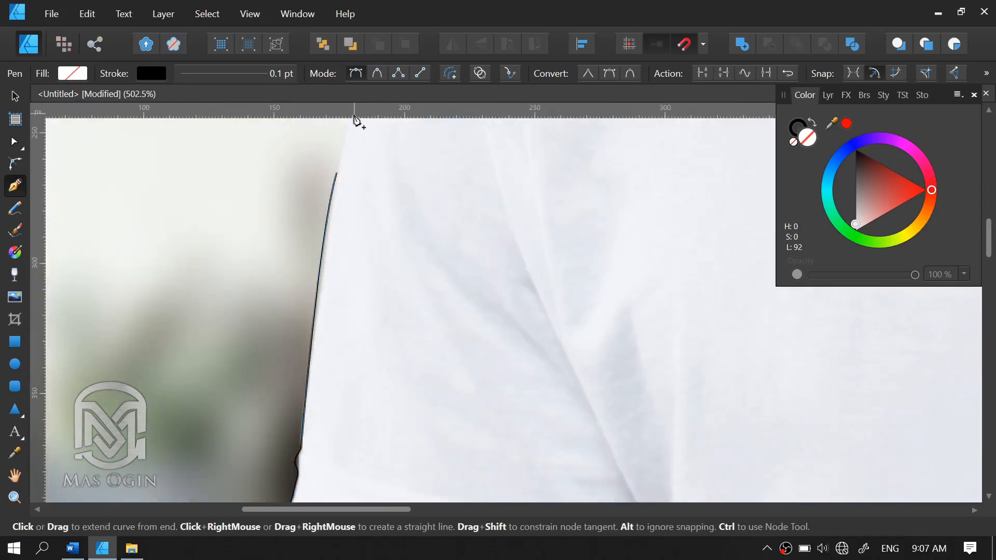
left_click_drag(426, 194, 385, 355)
left_click(298, 352)
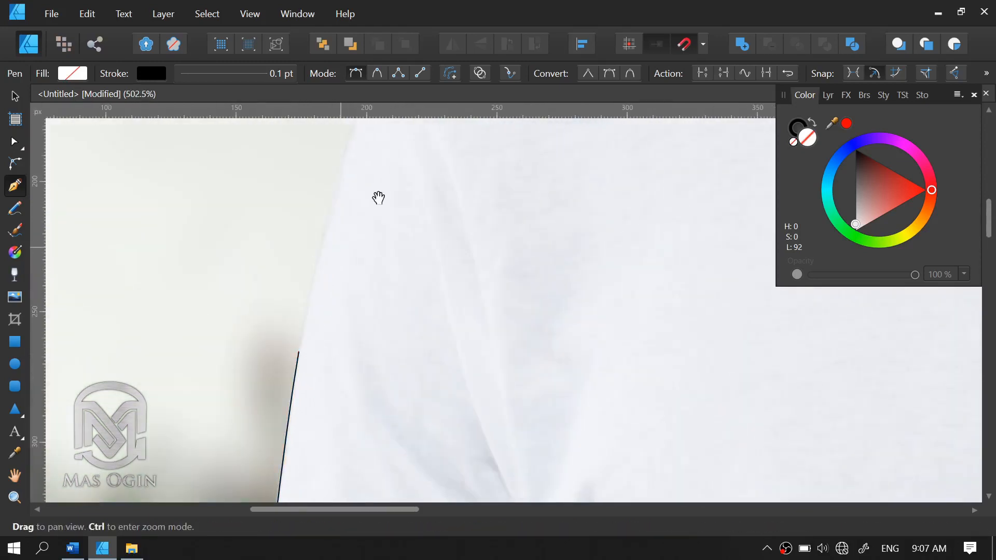
Continue the path up the left sleeve's upper edge and around the small notch at the shoulder seam
left_click_drag(378, 198, 337, 356)
left_click_drag(340, 209, 382, 157)
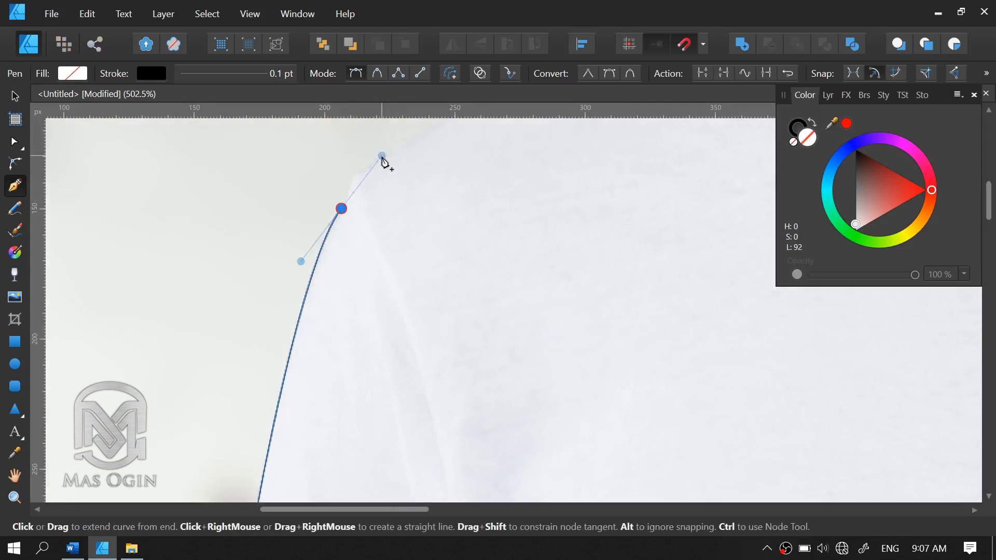
left_click(341, 209)
scroll(358, 284, "up", 2)
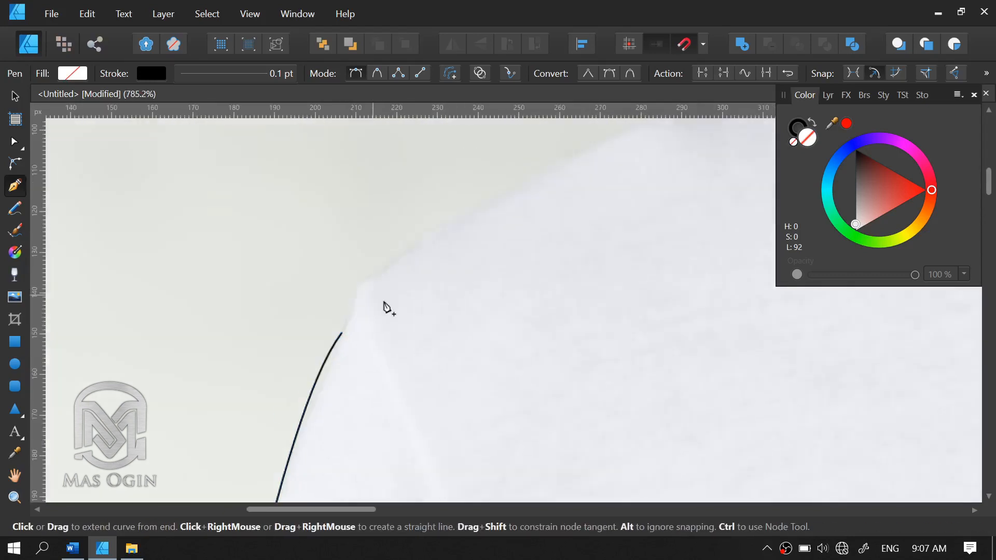
left_click_drag(353, 289, 385, 274)
left_click(353, 289)
left_click(370, 275)
Trace the left shoulder slope from the sleeve seam to the base of the collar, ending in a corner node
left_click_drag(485, 201, 366, 298)
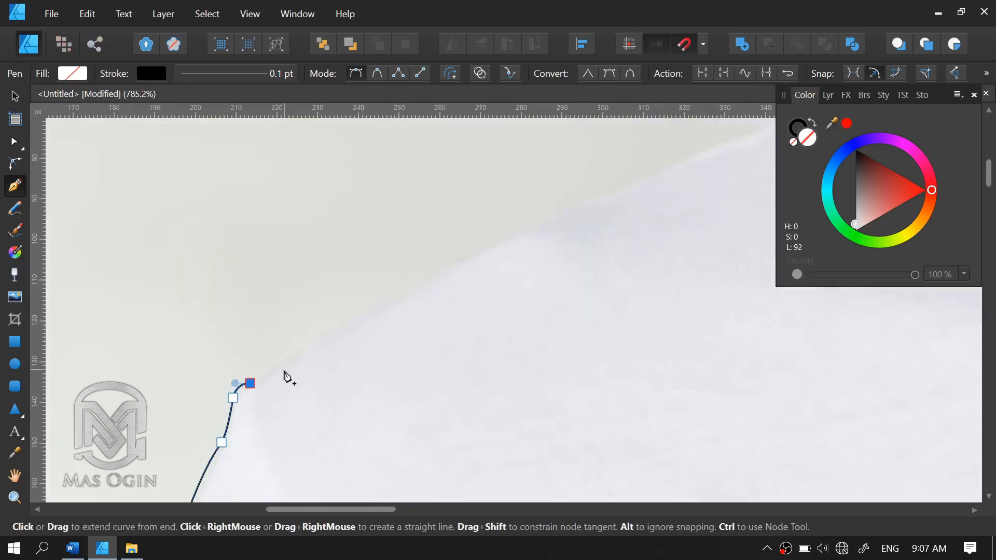
left_click_drag(534, 221, 619, 185)
left_click_drag(637, 268, 349, 372)
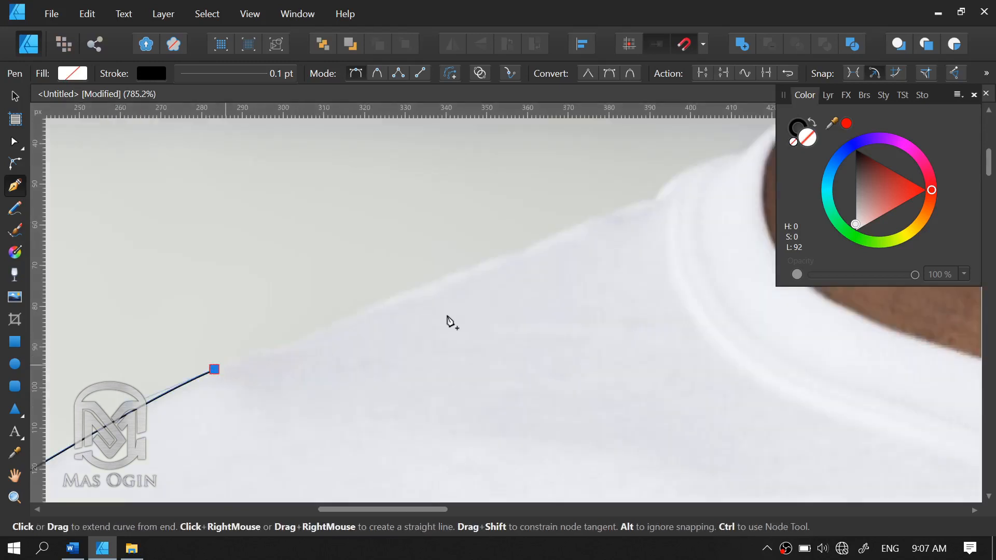
left_click_drag(493, 289, 389, 331)
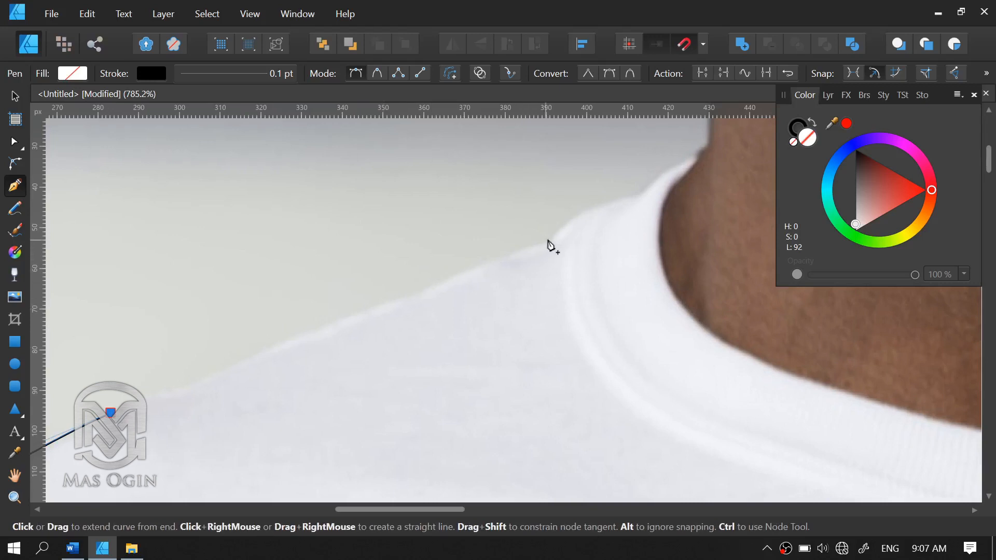
left_click_drag(548, 241, 624, 224)
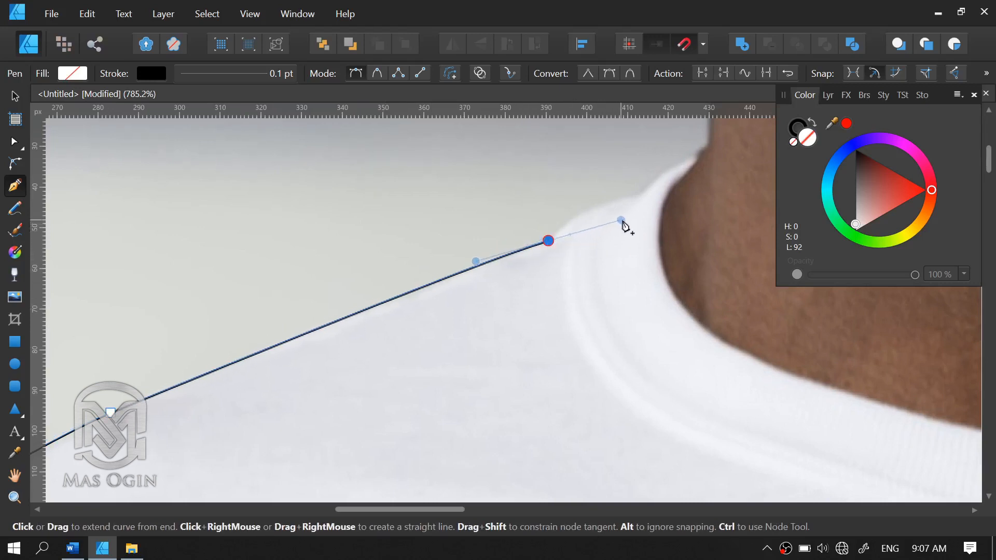
left_click(549, 242)
Trace the collar's outer edge on the left up to its tip against the neck, with corner nodes at the bends
left_click_drag(640, 194, 717, 155)
left_click(641, 195)
left_click(657, 177)
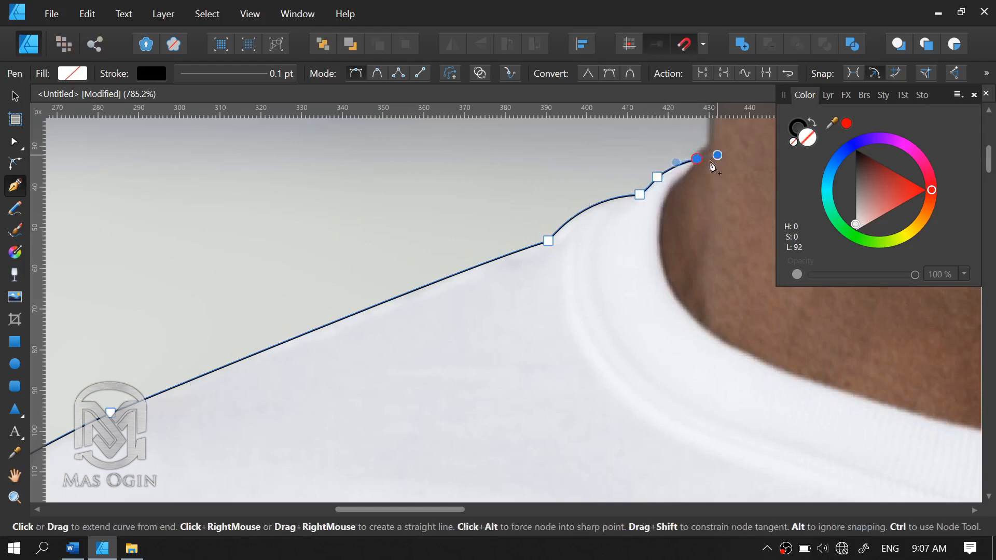
left_click(697, 160)
Curve the path down the left inner edge of the collar to the bottom of the neckline
left_click_drag(680, 206, 457, 281)
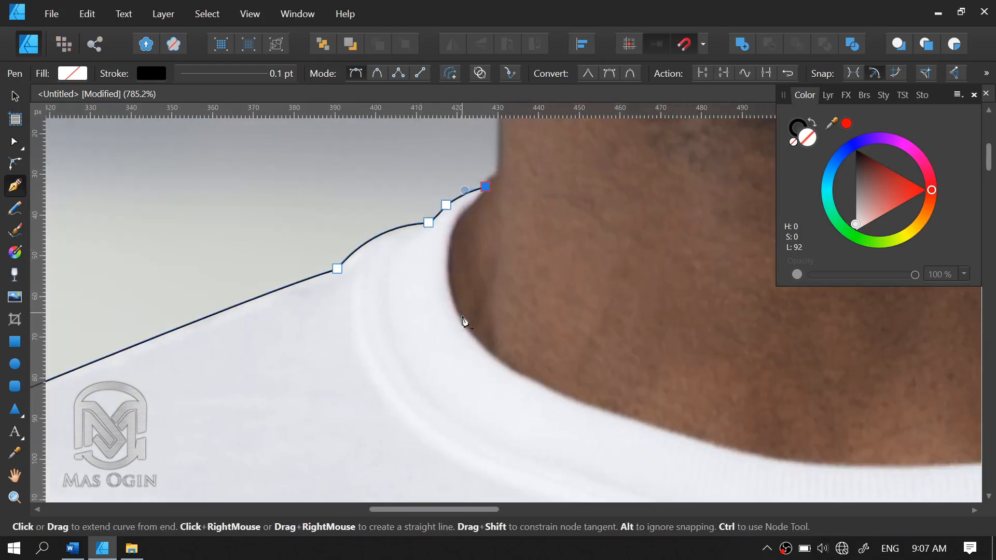
left_click_drag(473, 332, 525, 402)
scroll(507, 252, "down", 1)
scroll(507, 252, "down", 3)
scroll(571, 329, "up", 3)
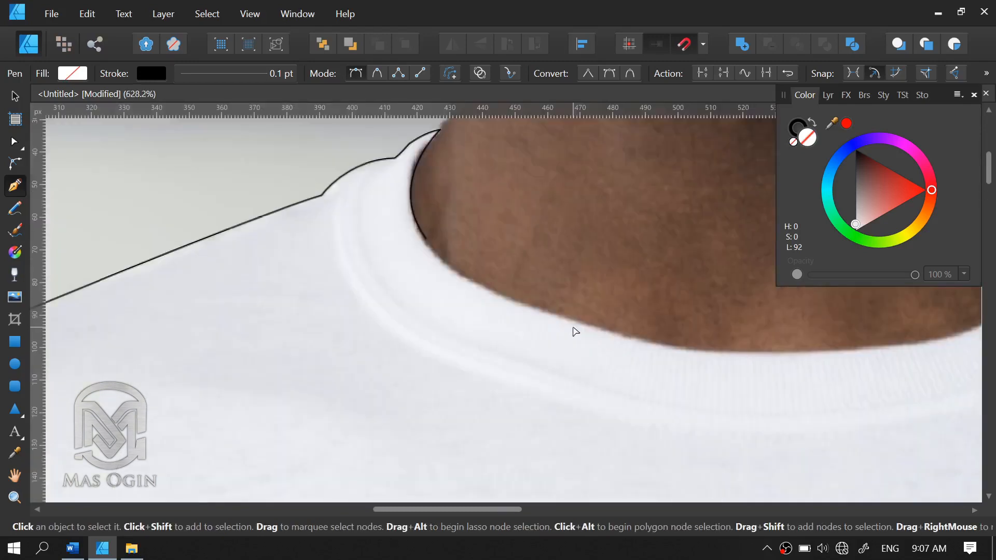
left_click_drag(661, 306, 471, 366)
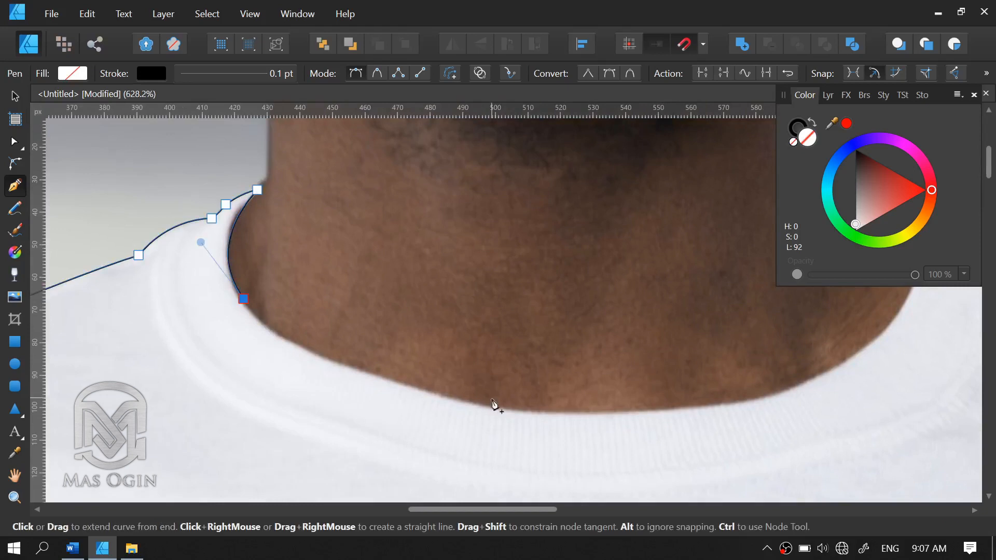
left_click_drag(491, 404, 691, 437)
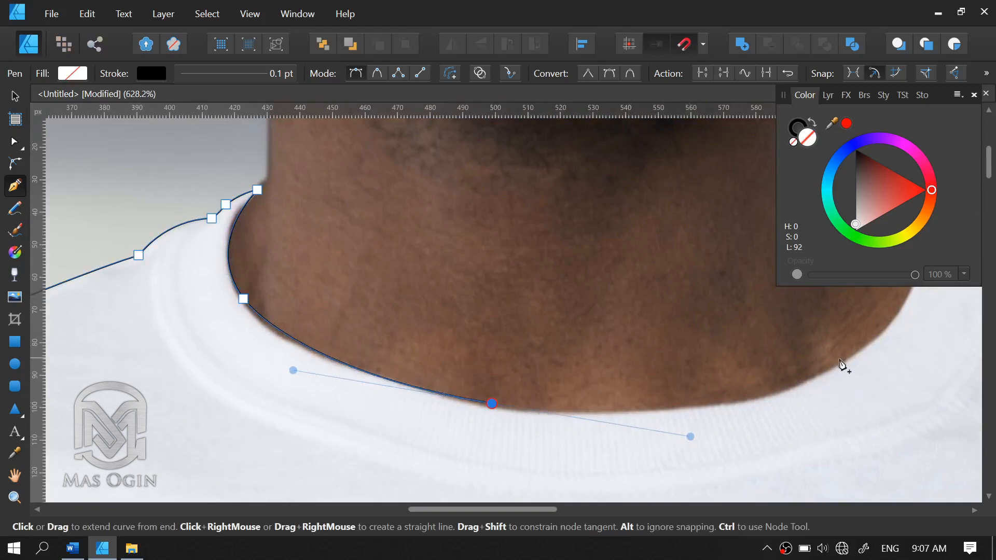
Continue the path up the right inner edge of the neckline and around its fold to a corner node at the neck
left_click_drag(840, 359, 869, 343)
key("space")
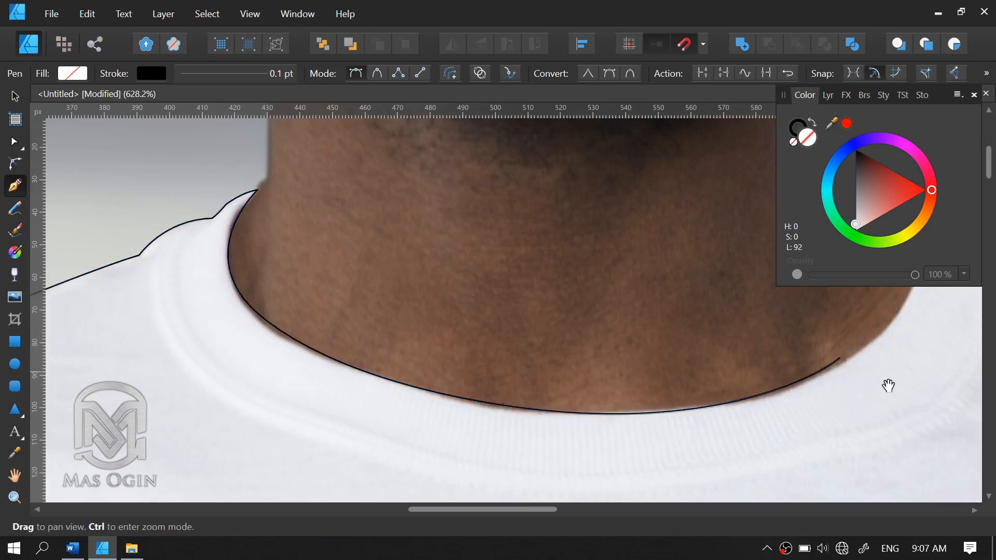
left_click_drag(888, 385, 600, 468)
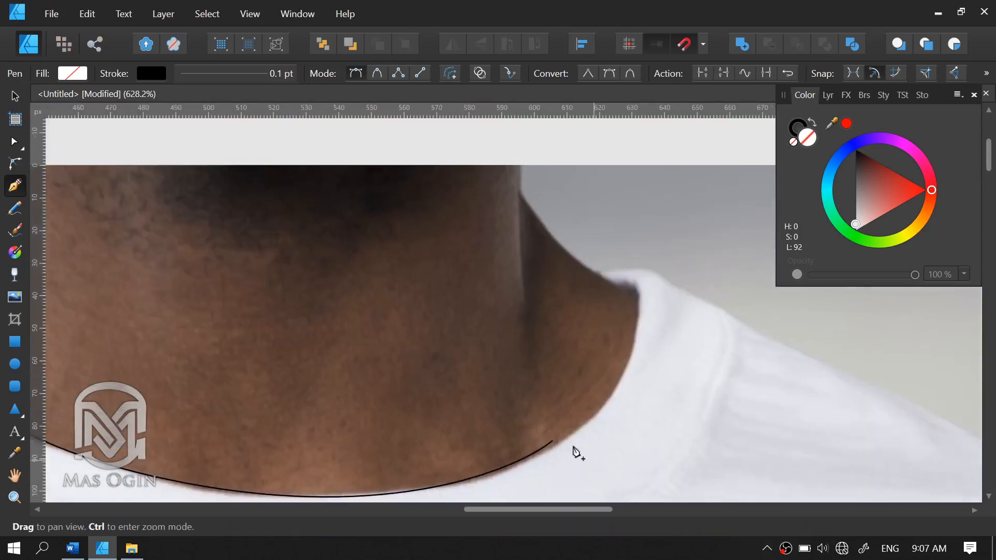
left_click_drag(637, 311, 636, 229)
left_click(638, 311)
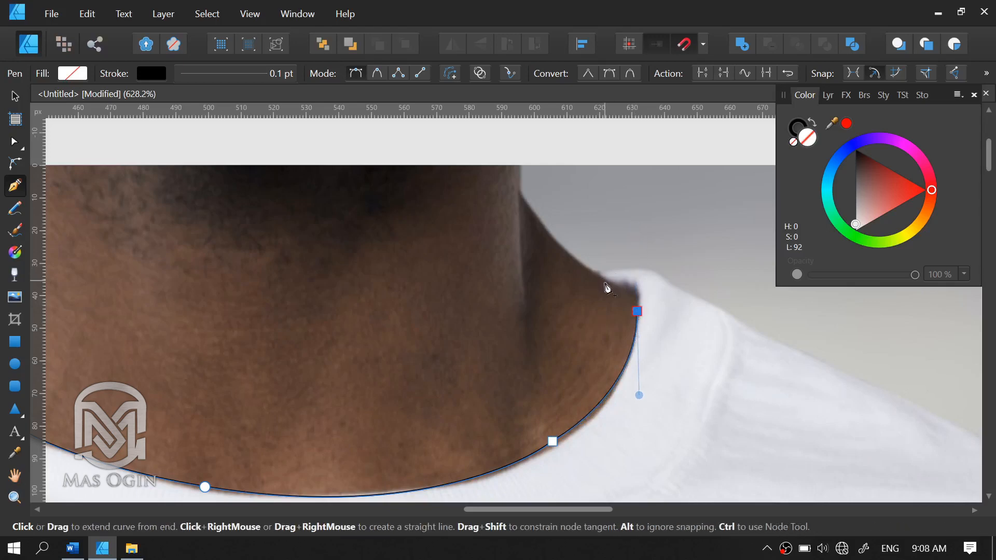
left_click_drag(605, 281, 567, 287)
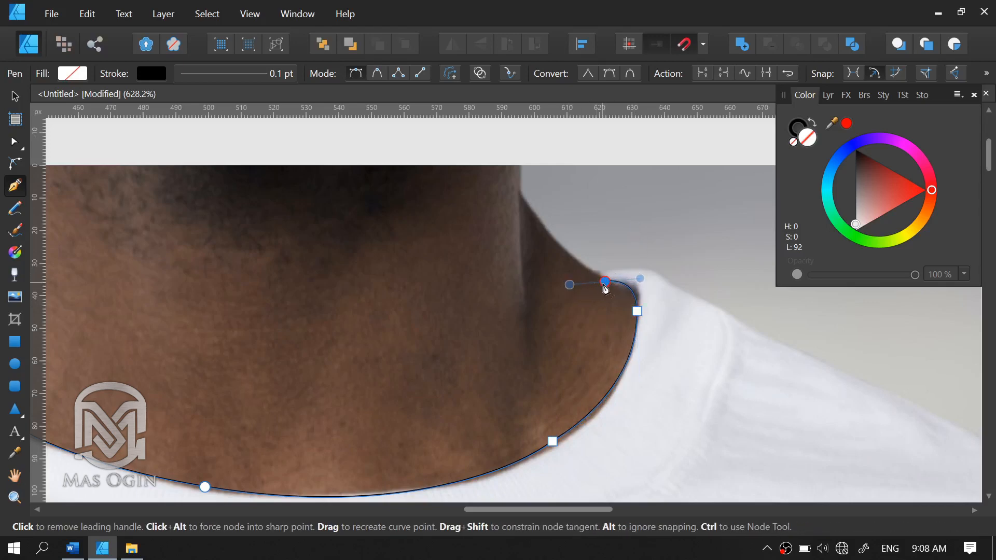
left_click(605, 280)
Trace over the right collar tip and down the collar's outer edge to the start of the right shoulder
scroll(609, 273, "up", 3)
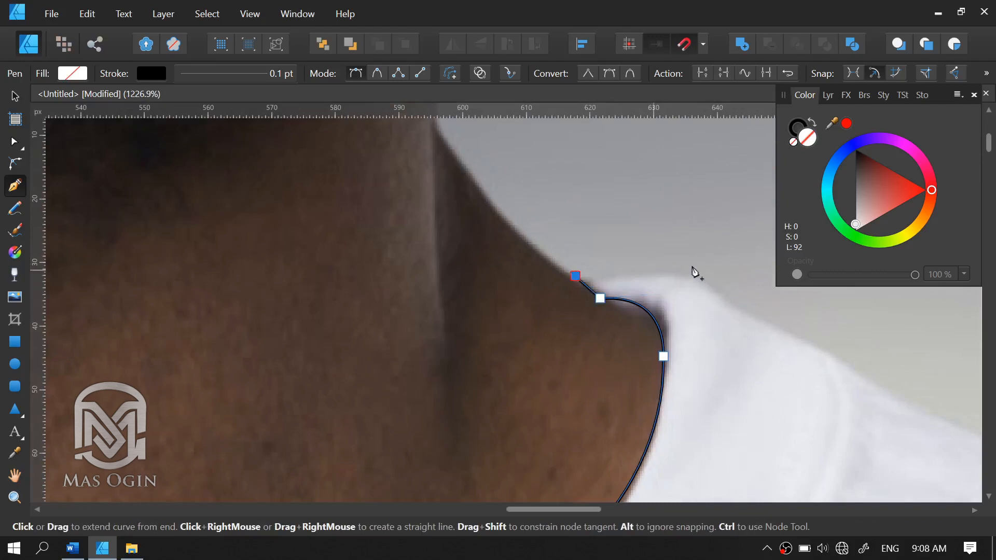
key("space")
left_click_drag(705, 292, 610, 316)
left_click(573, 288)
scroll(612, 293, "down", 2)
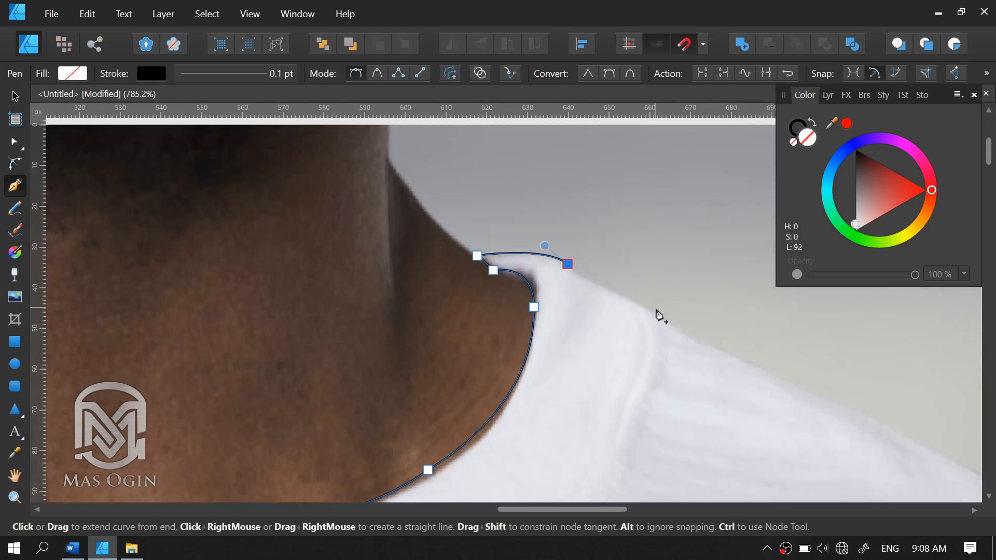
scroll(637, 305, "up", 2)
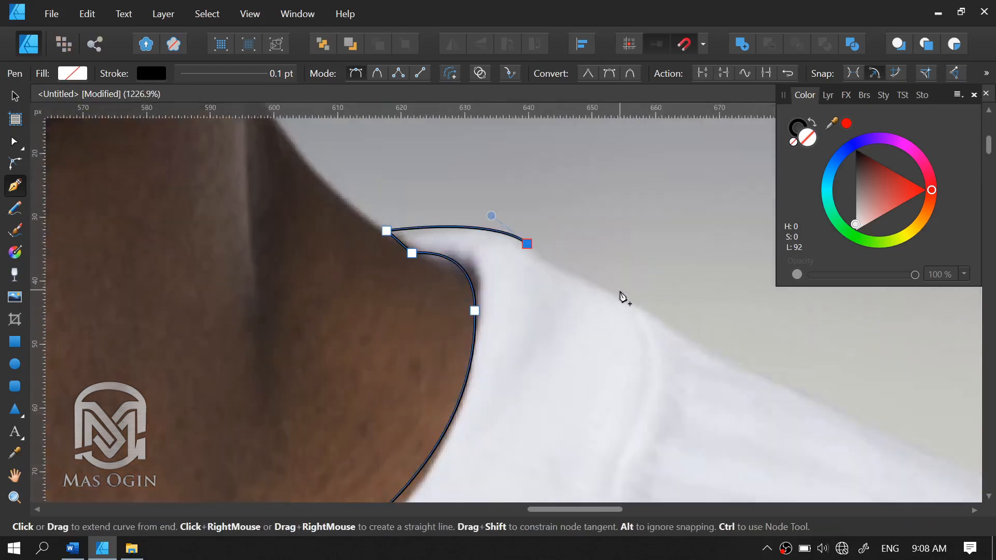
left_click_drag(621, 292, 658, 301)
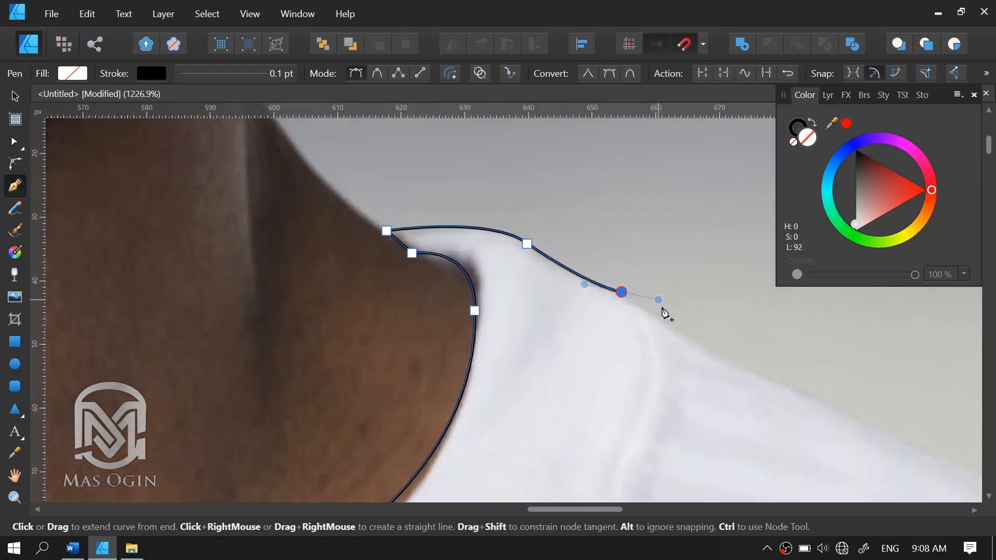
left_click(703, 350)
Trace the straight slope of the right shoulder with straight segments to where the shoulder begins to round off
left_click_drag(711, 383, 491, 291)
scroll(539, 280, "down", 4)
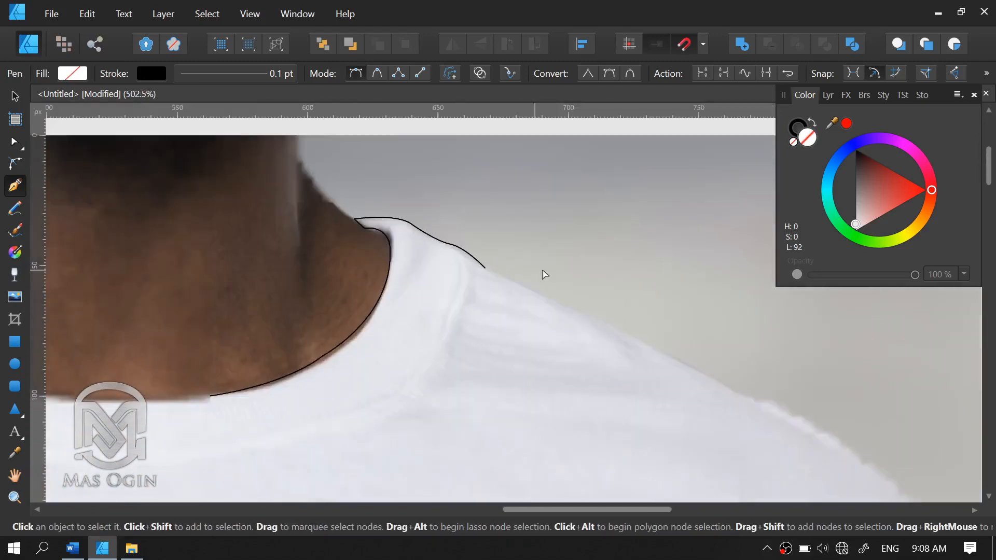
scroll(576, 309, "up", 2)
left_click(675, 352)
left_click_drag(822, 431, 689, 327)
scroll(689, 327, "down", 4)
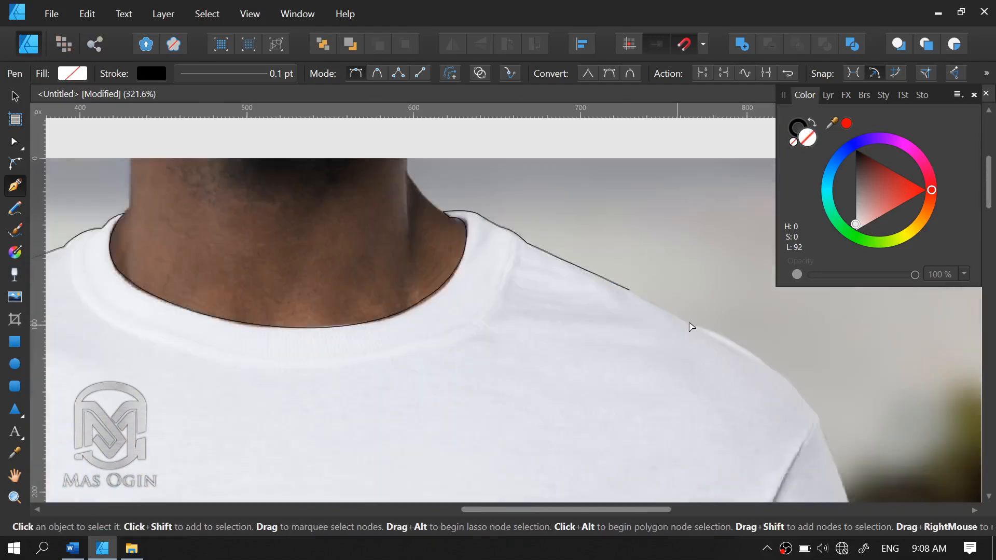
scroll(690, 326, "up", 4)
left_click(689, 327)
Trace the rounded end of the right shoulder with two curved segments toward the sleeve seam
left_click_drag(607, 357, 338, 316)
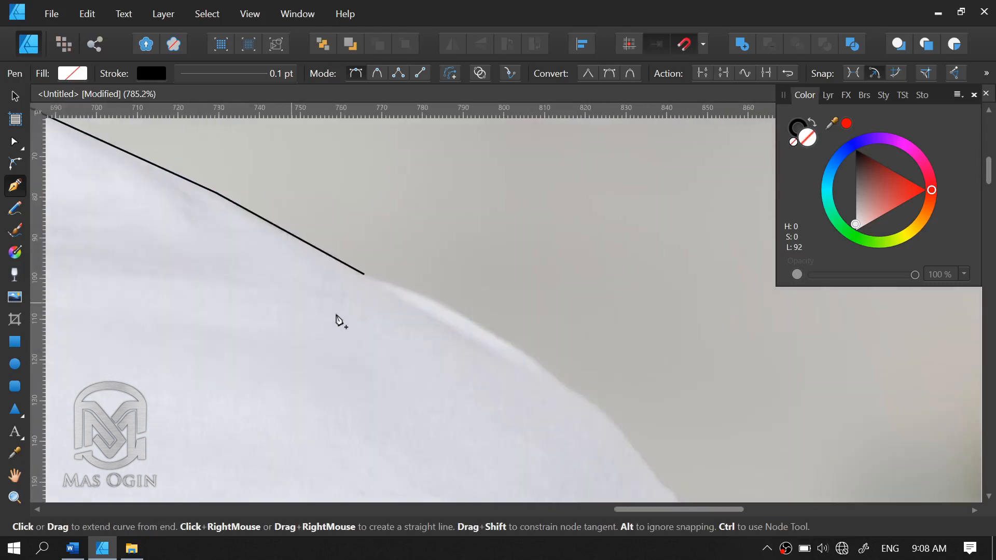
left_click(363, 274)
left_click_drag(576, 390, 607, 420)
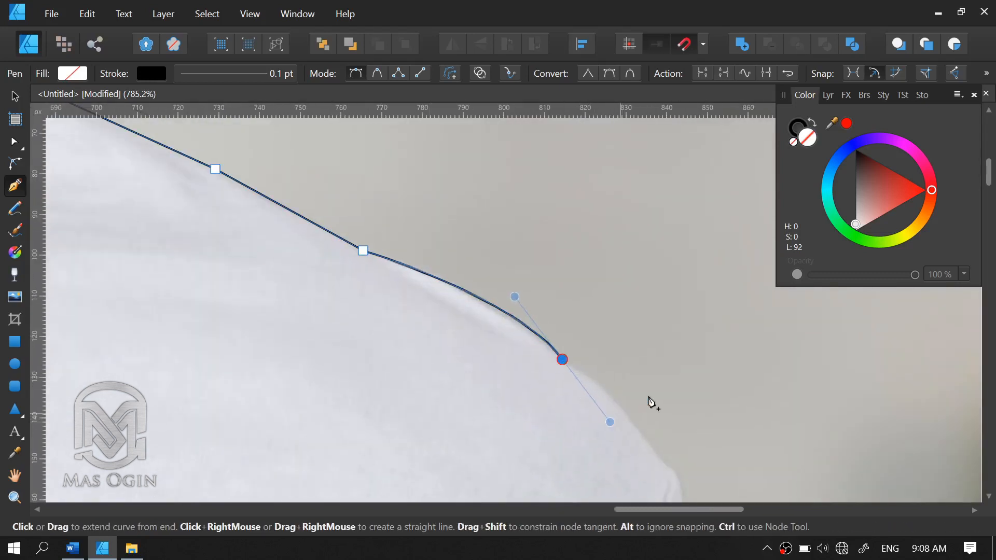
left_click_drag(628, 344, 368, 238)
left_click(300, 254)
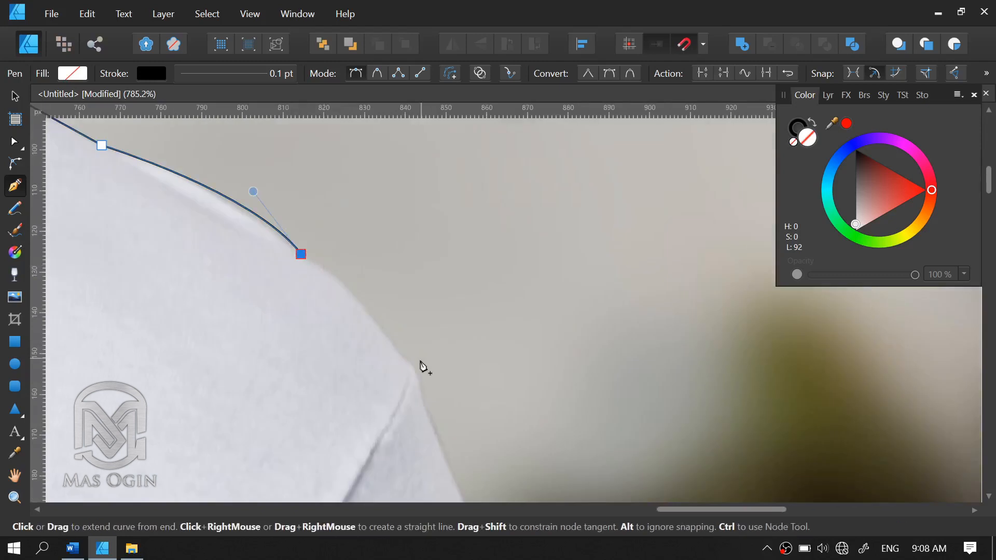
left_click_drag(391, 337, 373, 275)
left_click(340, 216)
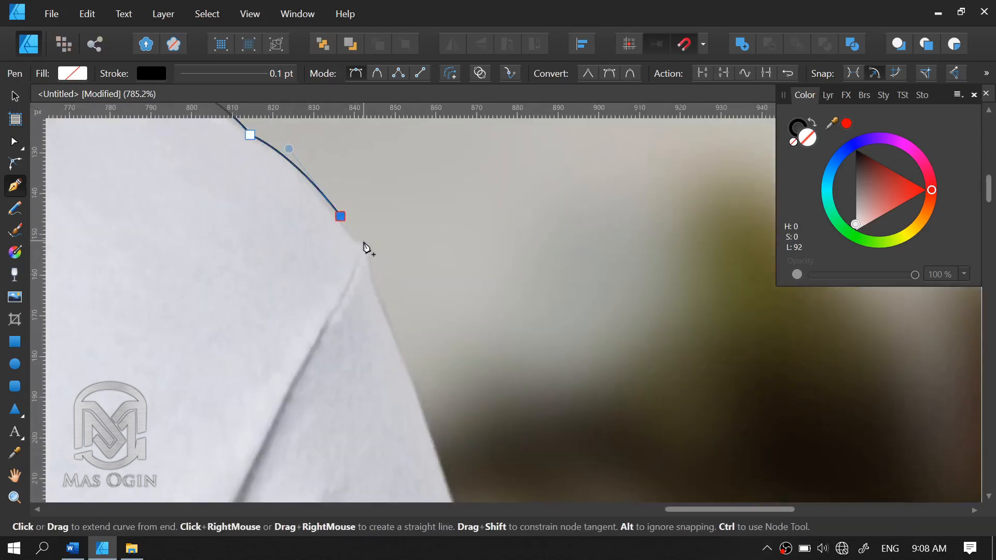
Carry the path around the right sleeve seam with short segments ending in a corner node just below it
left_click_drag(364, 241, 376, 300)
left_click(363, 241)
left_click_drag(446, 354, 378, 278)
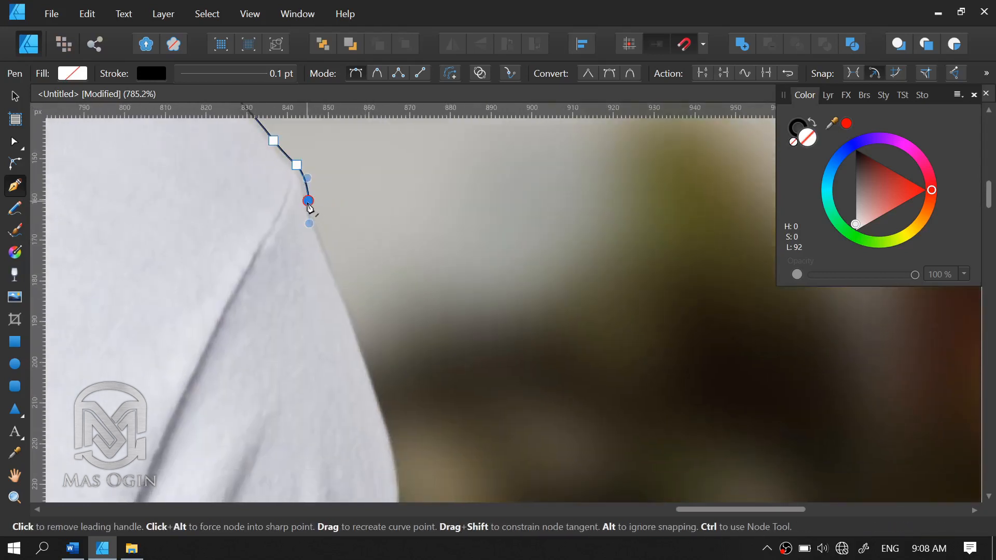
left_click(307, 201)
scroll(369, 249, "down", 3)
scroll(372, 302, "up", 2)
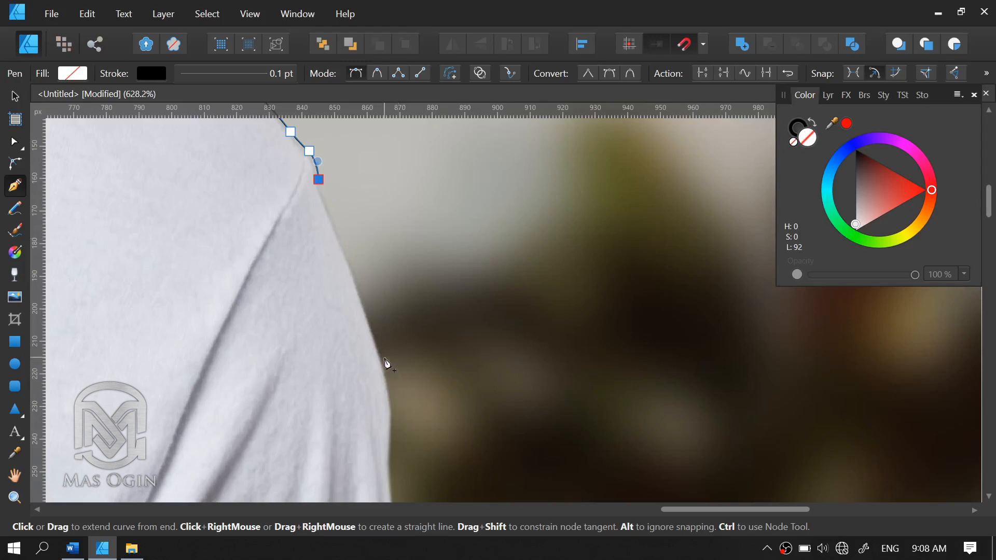
Trace the upper outer edge of the right sleeve with a straight segment followed by a curved one
left_click(383, 356)
key("space")
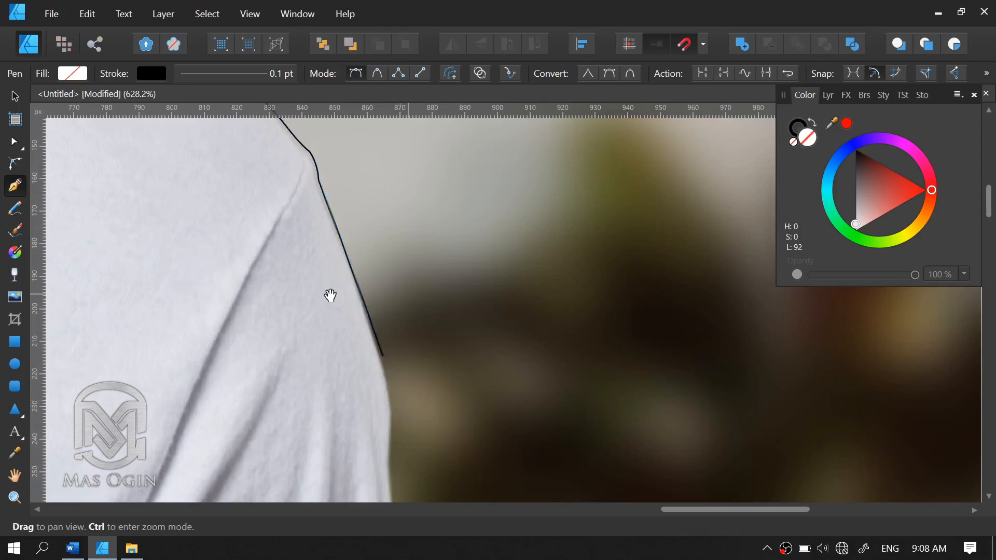
left_click_drag(331, 295, 400, 235)
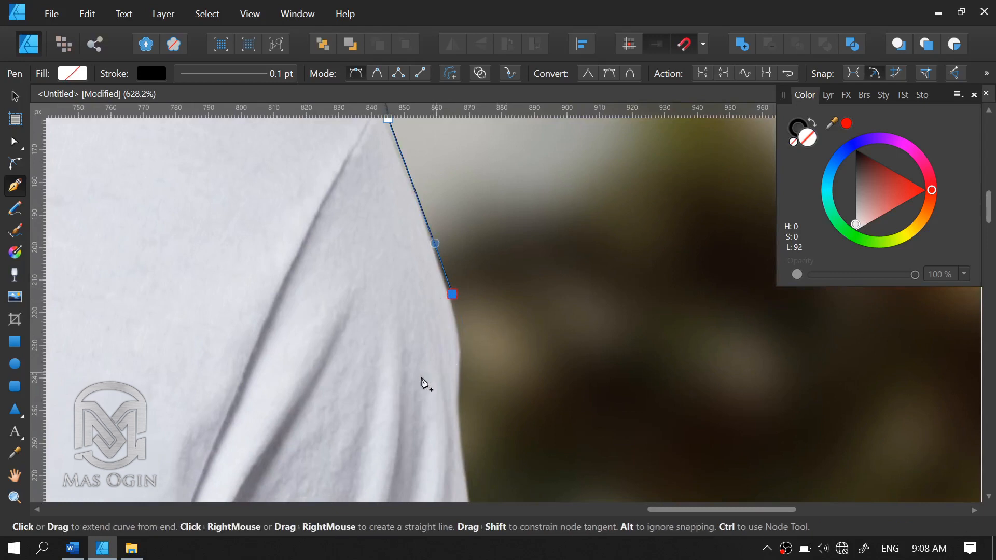
key("space")
left_click_drag(423, 383, 449, 359)
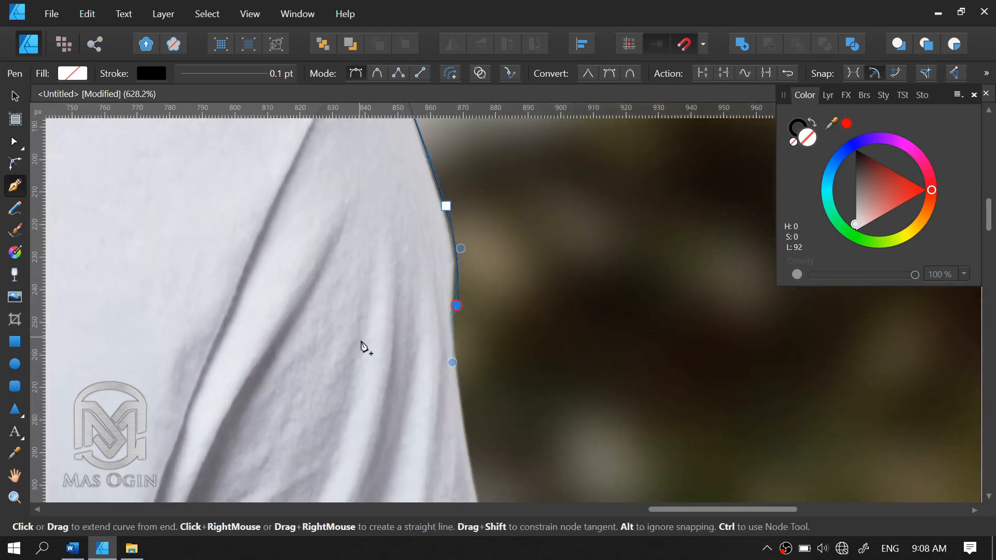
key("space")
left_click_drag(366, 347, 378, 229)
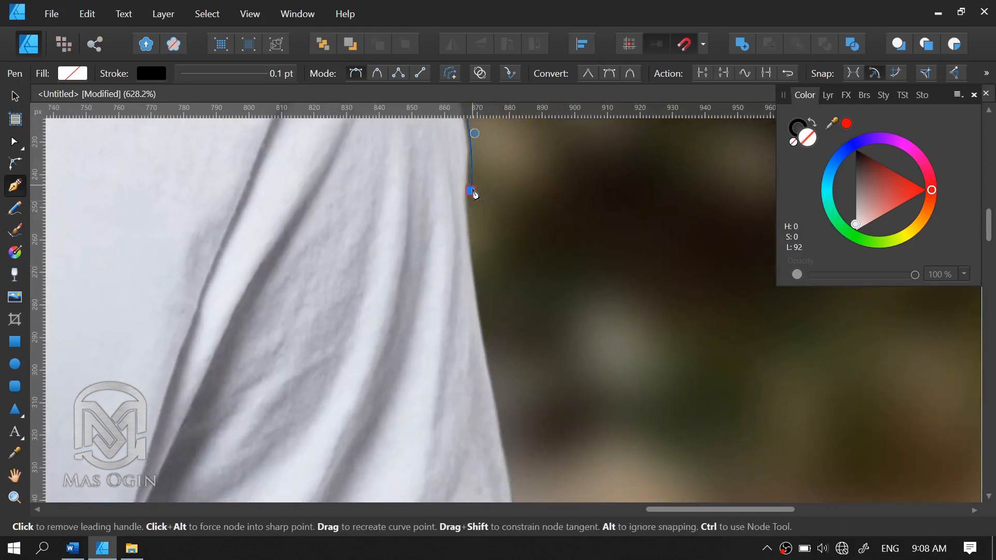
key("space")
left_click_drag(554, 296, 435, 314)
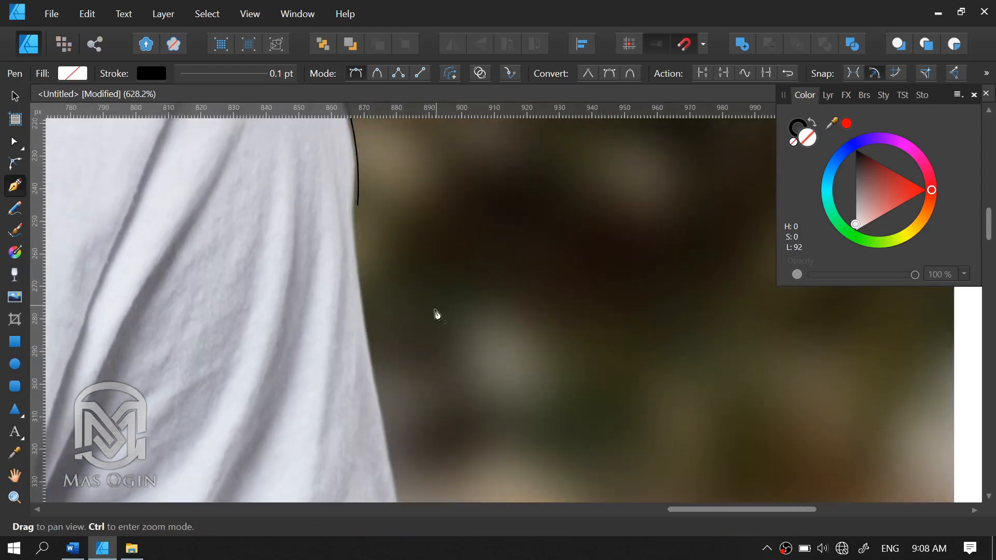
Trace the lower outer edge of the right sleeve with curved segments, ending in a corner node at the cuff
left_click_drag(378, 377, 342, 207)
key("space")
key("space")
left_click_drag(359, 299, 393, 276)
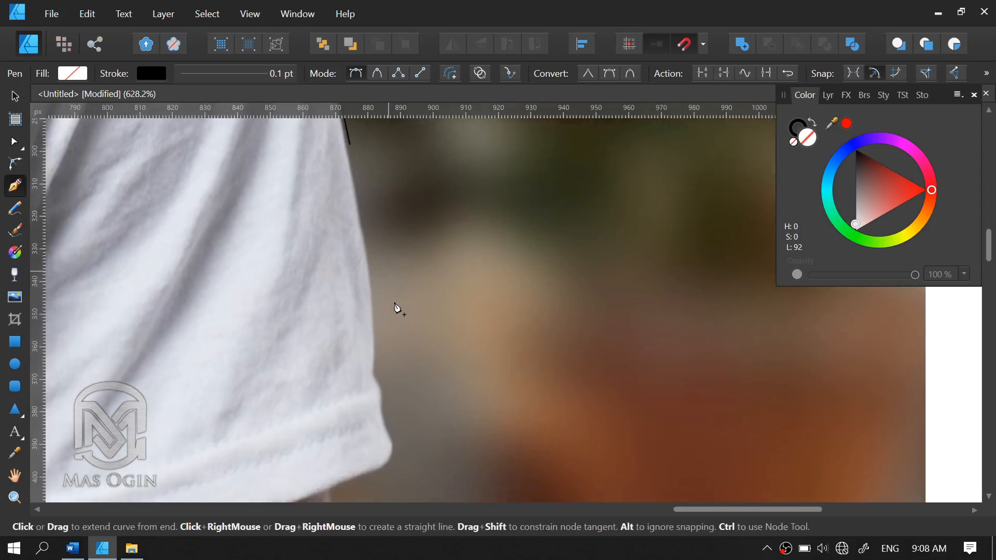
left_click_drag(374, 371, 362, 433)
key("space")
left_click_drag(435, 364, 436, 289)
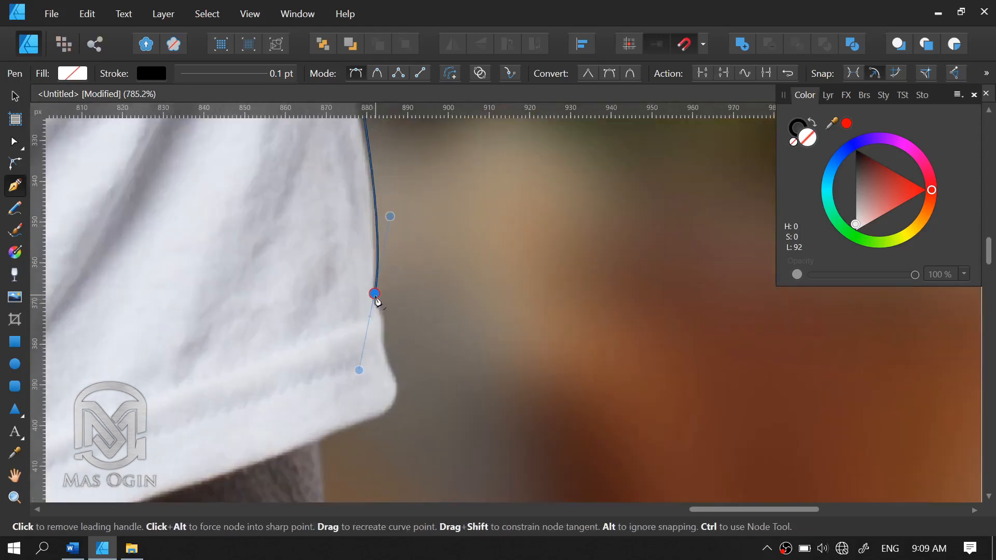
left_click(374, 296)
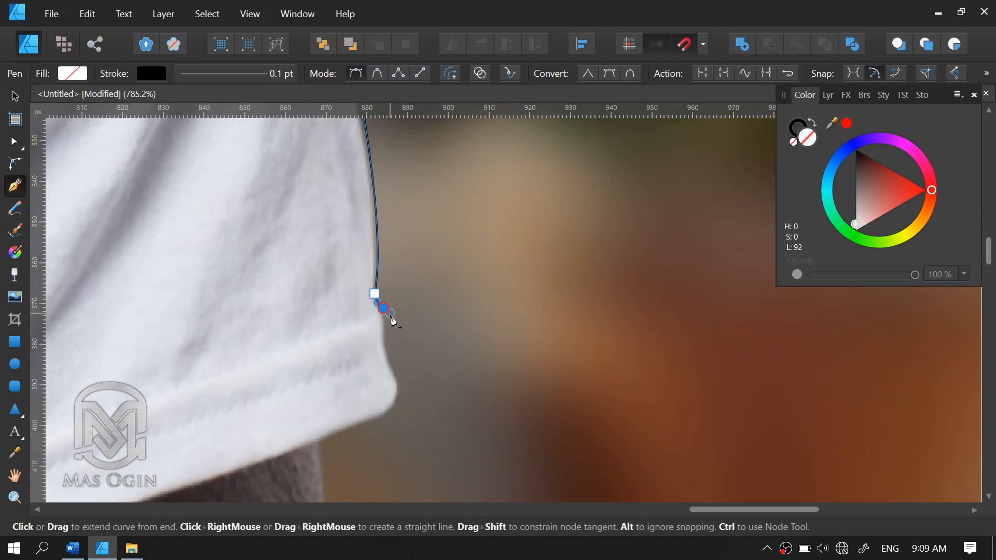
Trace the outer edge of the right sleeve's cuff with short segments over its small bulges
left_click(384, 310)
left_click(384, 335)
left_click_drag(399, 372, 406, 382)
left_click(398, 369)
Trace around the rounded lower corner of the right cuff, ending in a corner node on the hem
key("space")
left_click_drag(458, 309, 531, 179)
left_click_drag(444, 294, 403, 314)
key("space")
left_click_drag(579, 237, 646, 191)
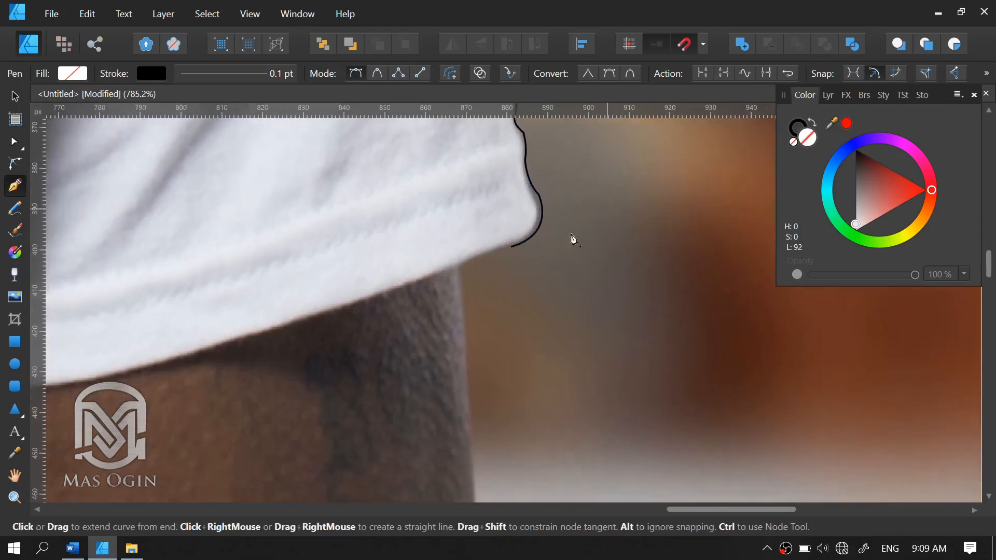
left_click(512, 247)
Trace the outer half of the right sleeve hem with a curve and adjust its handle to fit the edge
key("space")
left_click_drag(349, 304, 478, 256)
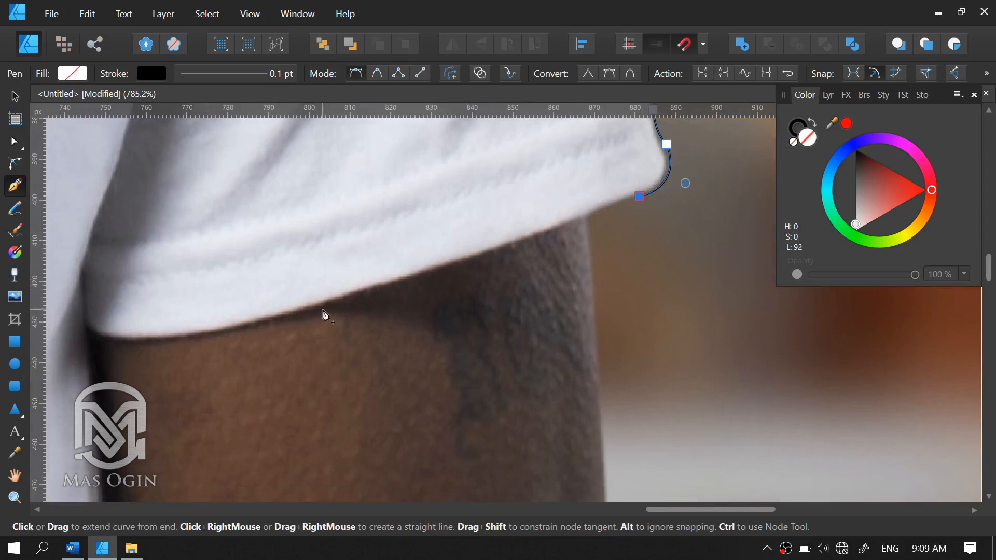
left_click_drag(322, 309, 276, 323)
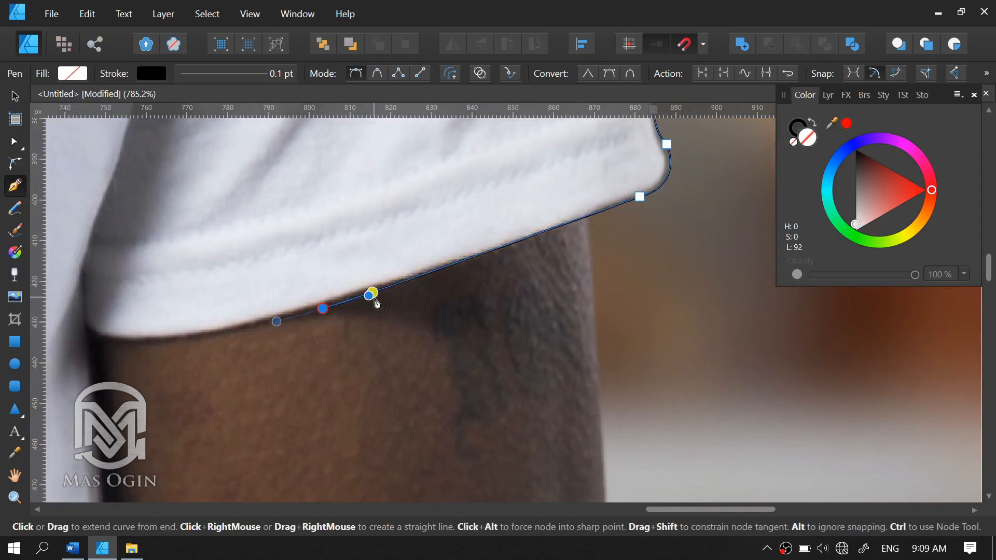
left_click_drag(369, 295, 424, 279)
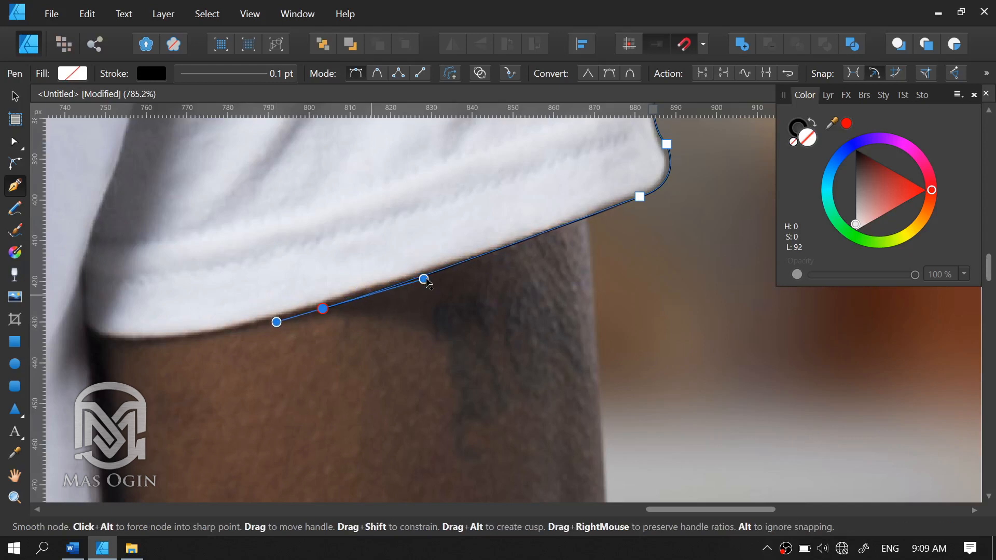
left_click(322, 308)
Trace the inner half of the right sleeve hem with a curve to a corner node where sleeve meets body
key("space")
left_click_drag(240, 244, 407, 227)
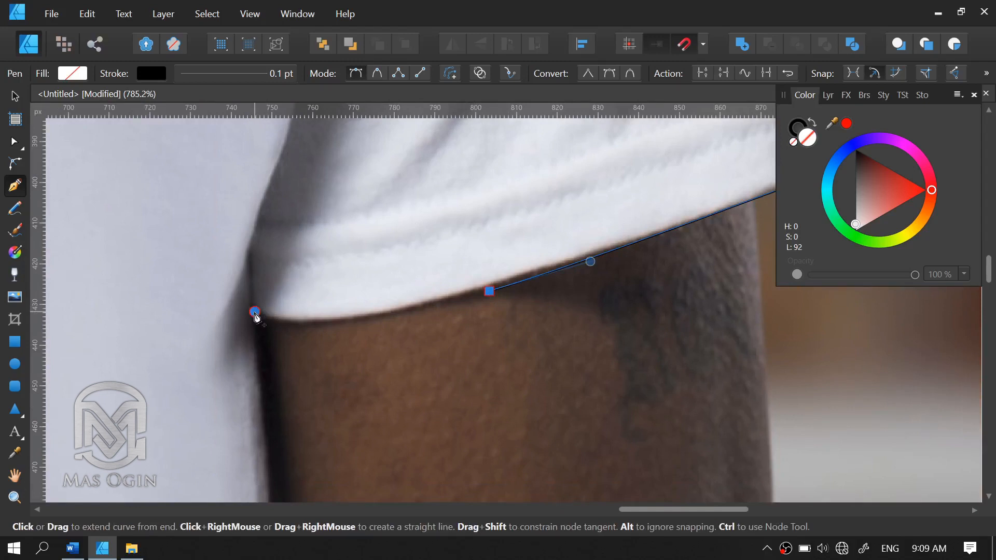
left_click_drag(255, 313, 222, 269)
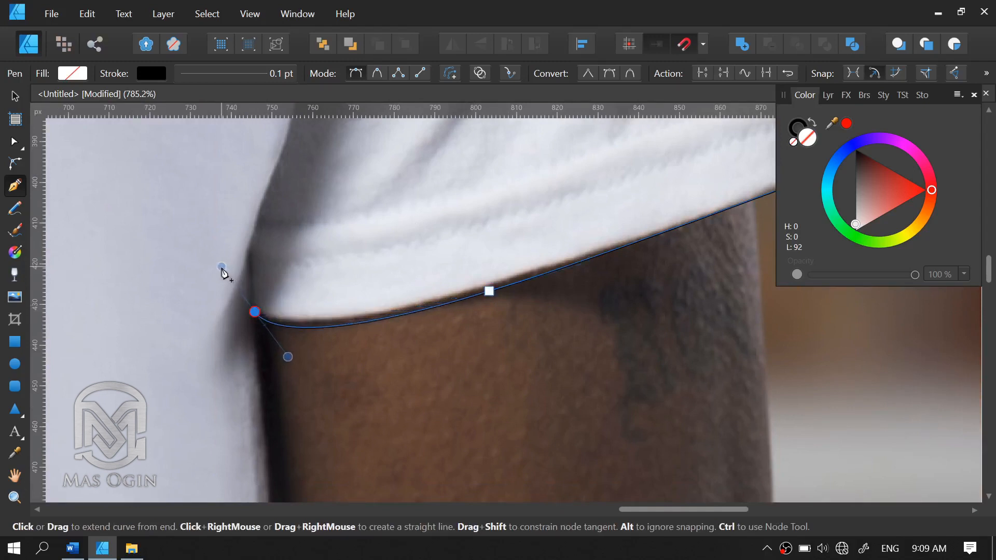
left_click(255, 312)
Trace the shirt's right side from the sleeve hem down along the arm to where the arm separates
key("space")
left_click_drag(328, 284, 394, 169)
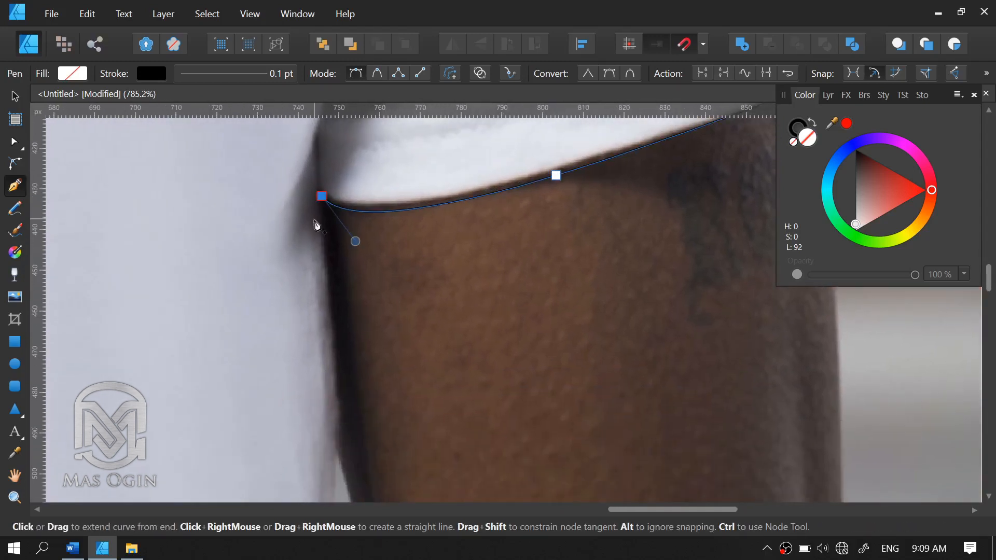
key("Escape")
key("space")
left_click_drag(384, 273, 350, 234)
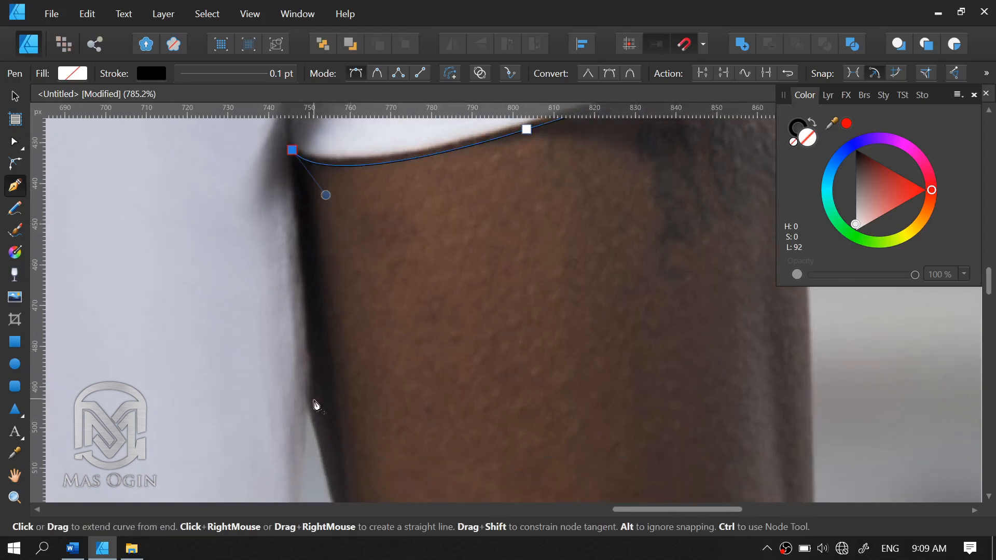
left_click_drag(314, 397, 310, 433)
key("space")
left_click_drag(367, 393, 326, 229)
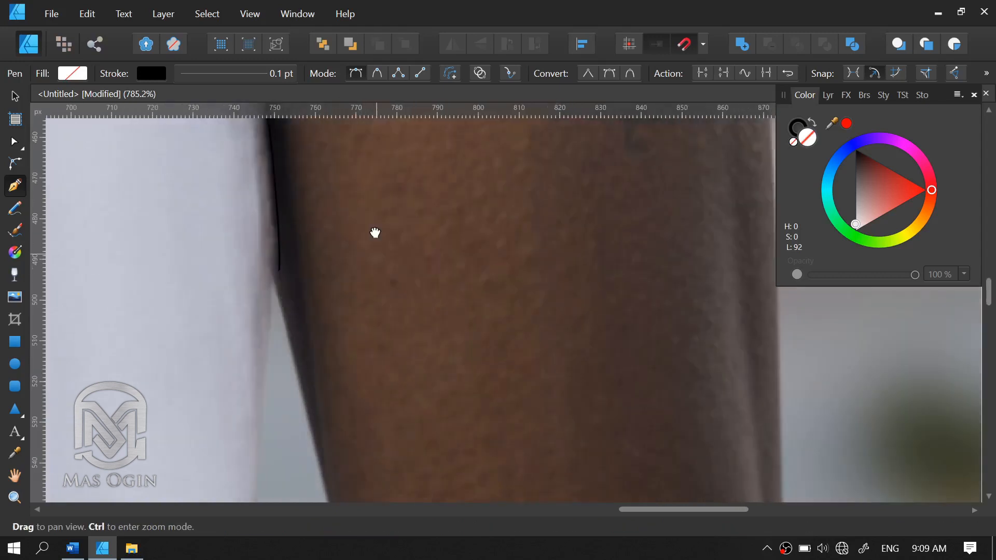
left_click(272, 234)
Adjust the curve handle of the segment beside the arm so it follows the shirt's edge
scroll(344, 276, "down", 2)
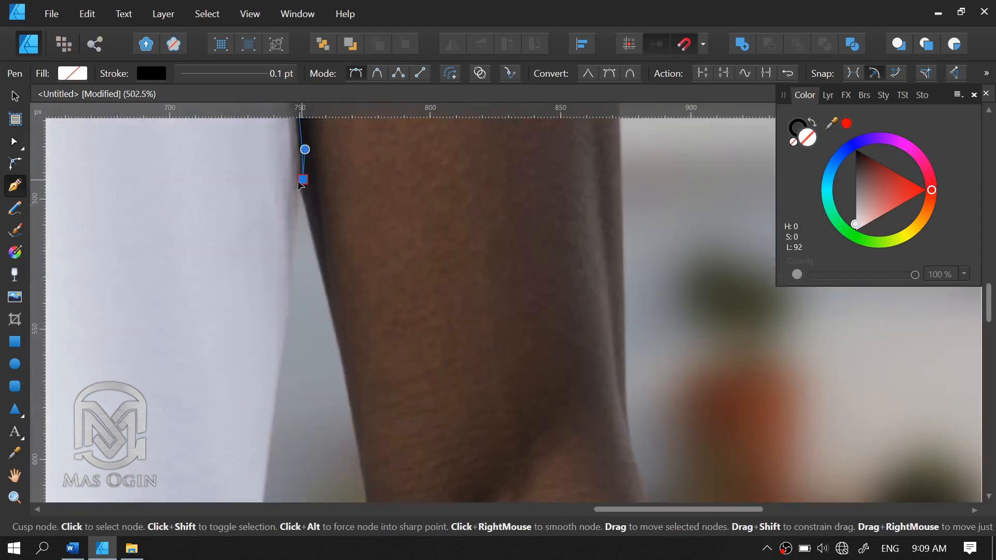
key("space")
left_click_drag(369, 148, 440, 298)
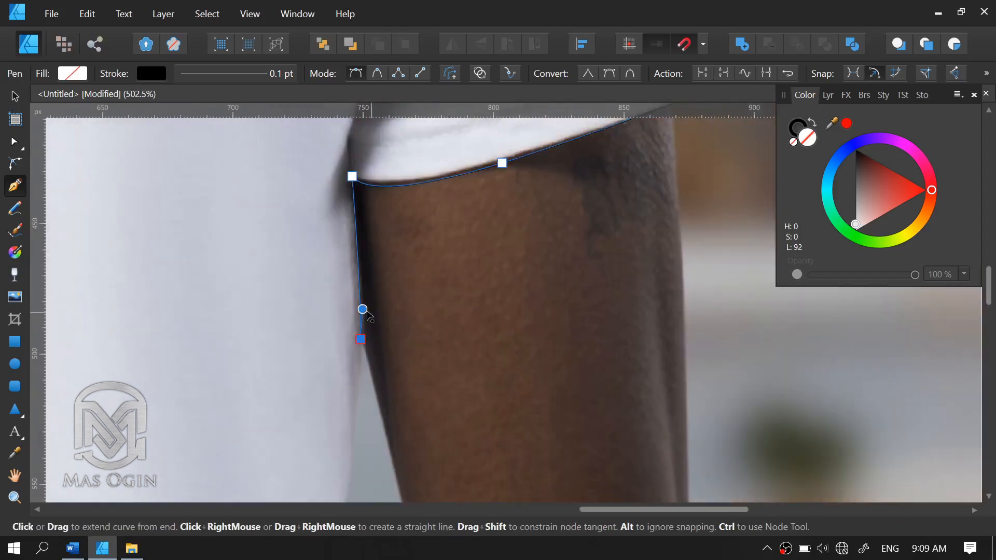
left_click_drag(365, 311, 371, 305)
Extend the path down the shirt's right side with a curved segment below the point where the arm separates
key("space")
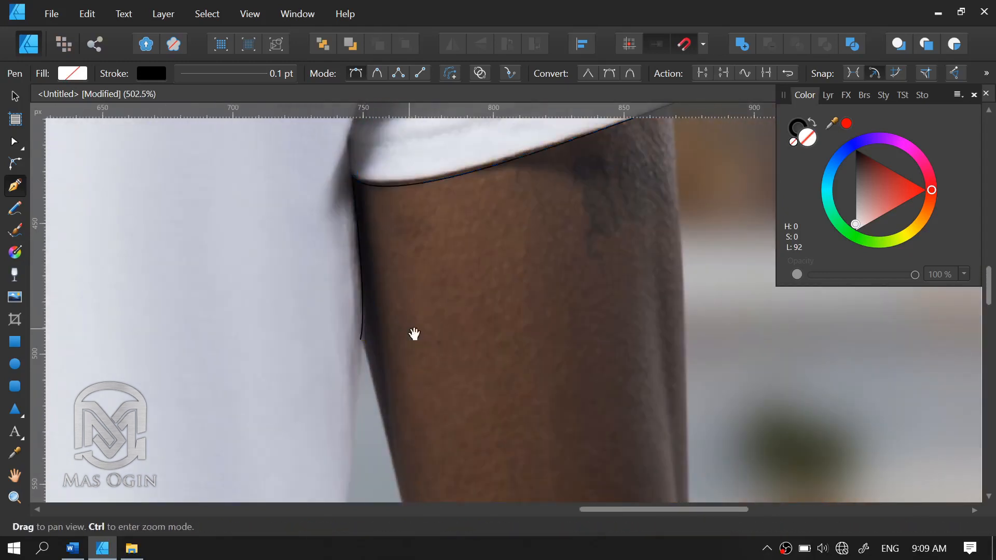
left_click_drag(414, 334, 438, 213)
key("space")
left_click_drag(415, 253, 433, 230)
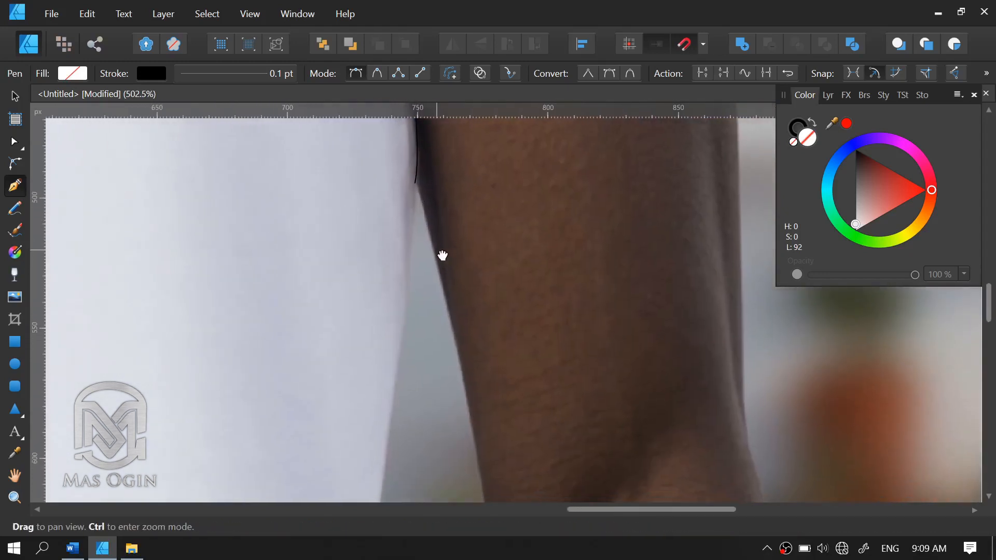
left_click_drag(410, 267, 460, 212)
key("space")
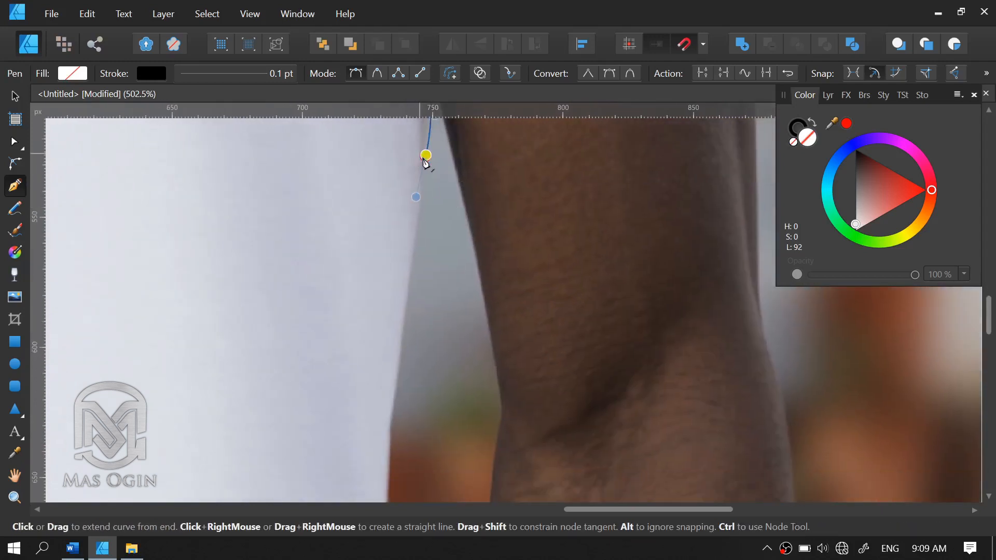
Trace the shirt's right side down to the start of the waist, ending in a corner node
key("space")
left_click_drag(444, 294, 467, 183)
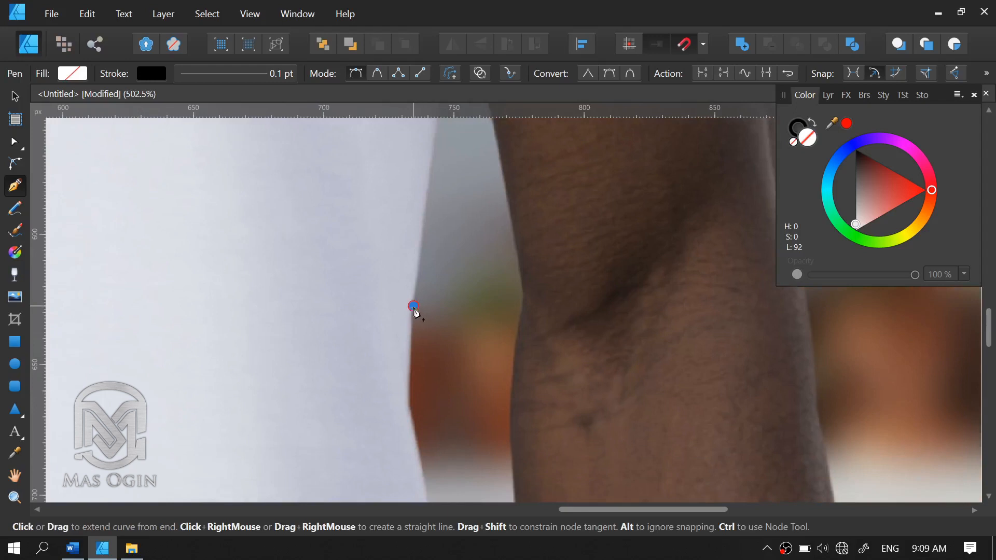
left_click_drag(414, 306, 403, 333)
key("space")
left_click_drag(458, 298, 439, 209)
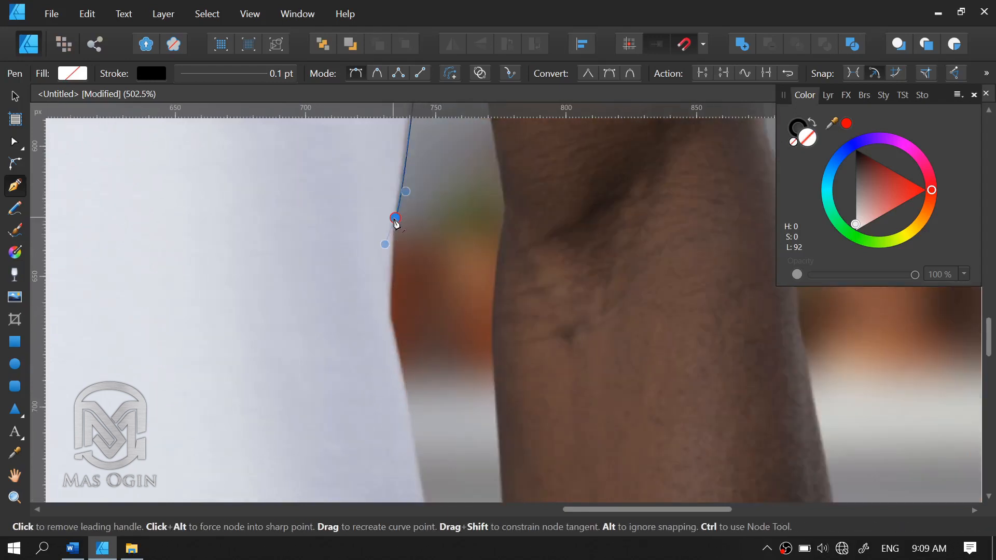
left_click(395, 218)
Trace the waist on the shirt's right side to its narrowest point and down the outward slope below it
left_click_drag(392, 317, 406, 249)
key("space")
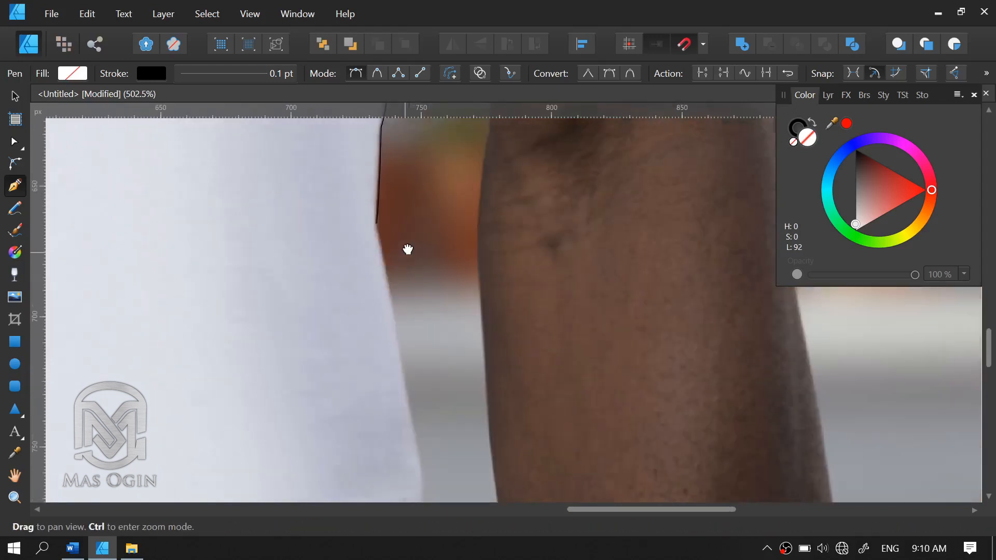
left_click(372, 214)
key("space")
left_click_drag(426, 332, 427, 284)
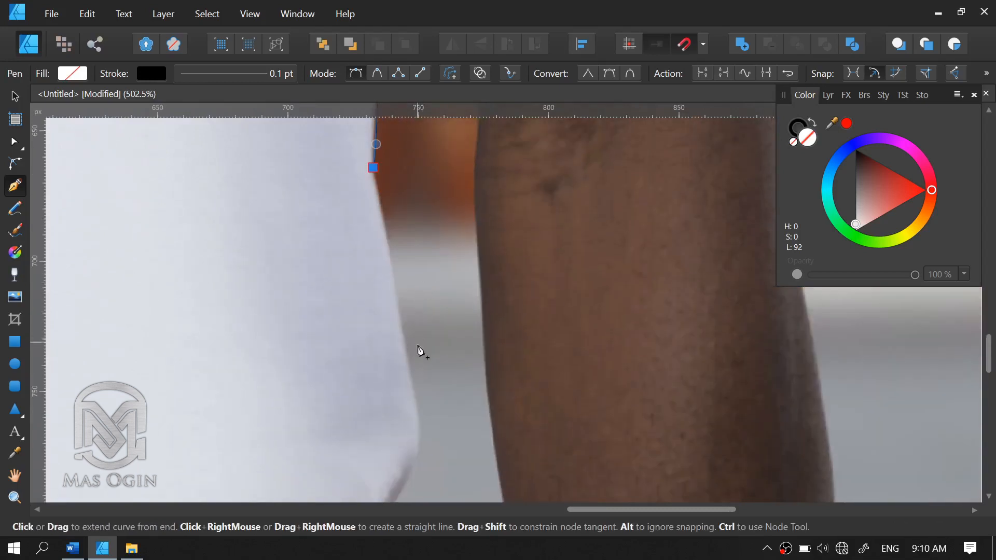
left_click(409, 353)
Trace the rounded bulge below the waist with a curve to a corner node at the first fabric fold
key("space")
left_click_drag(478, 313, 508, 144)
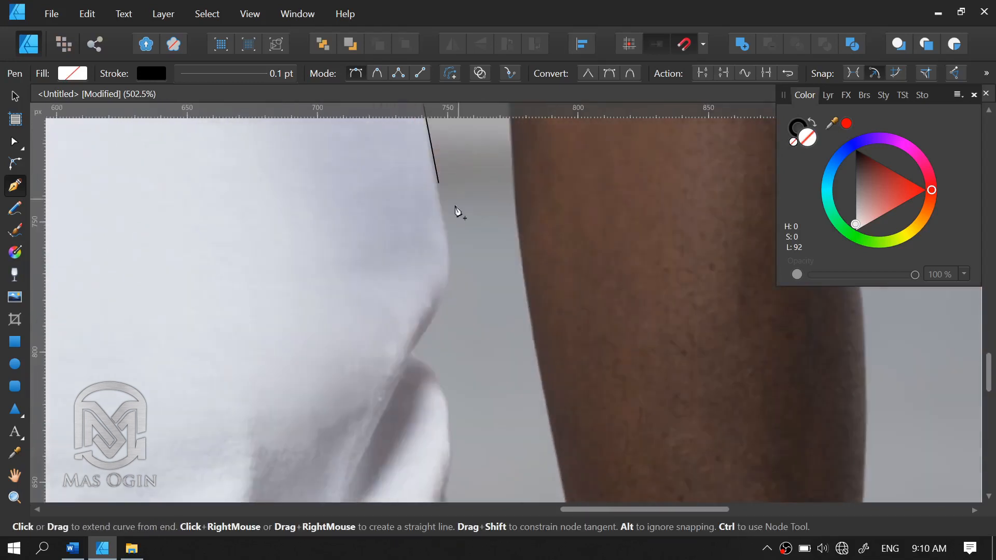
left_click(439, 183)
left_click_drag(414, 349, 350, 419)
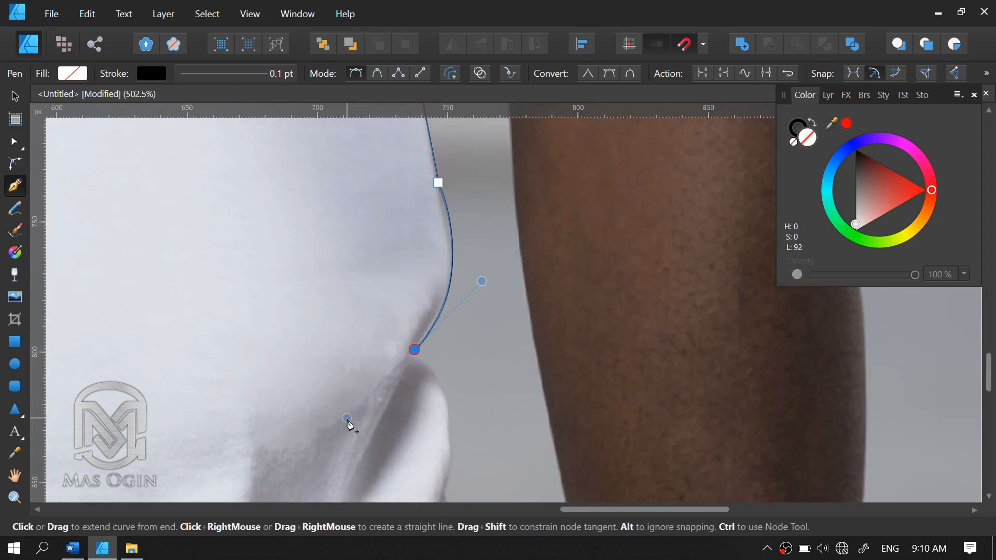
left_click(414, 352)
Trace the outer edge of the first fold on the shirt's right side with a curve ending in a corner node
scroll(477, 290, "down", 4)
scroll(478, 290, "up", 4)
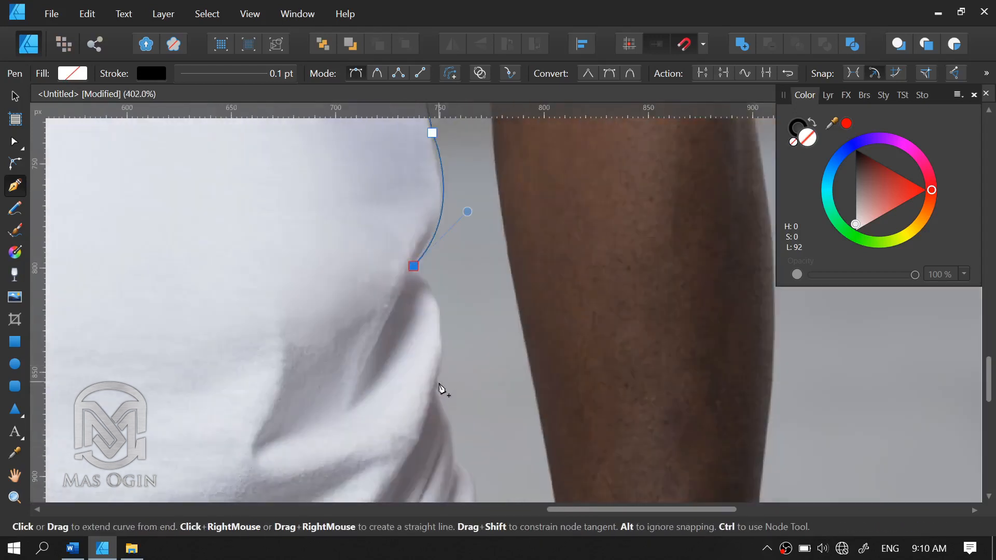
left_click_drag(439, 384, 412, 471)
left_click_drag(503, 325, 487, 180)
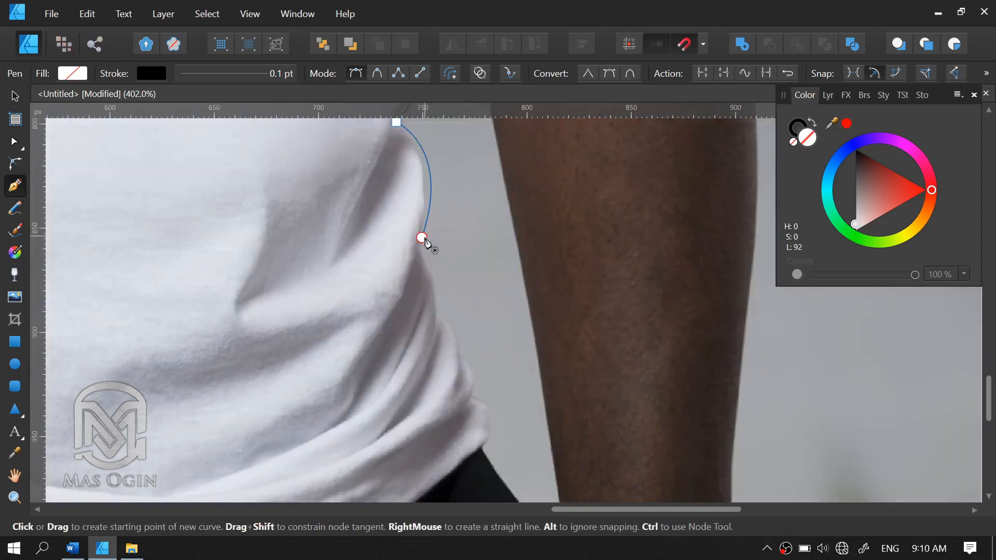
left_click(421, 238)
Trace the next two fabric folds down the shirt's right side with curved segments joined at corner nodes
scroll(433, 301, "up", 1)
left_click_drag(436, 318, 457, 408)
left_click(436, 320)
left_click_drag(522, 391, 490, 281)
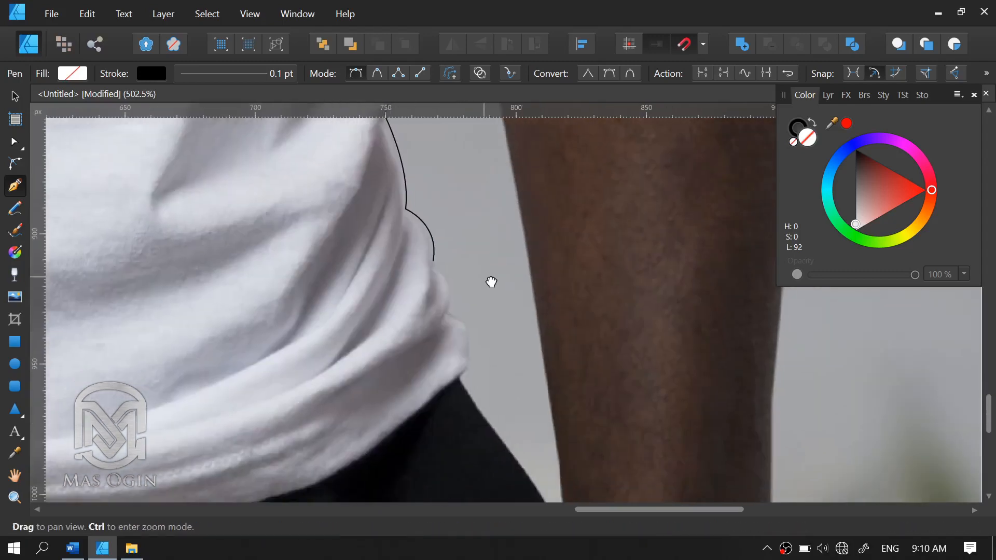
left_click(432, 261)
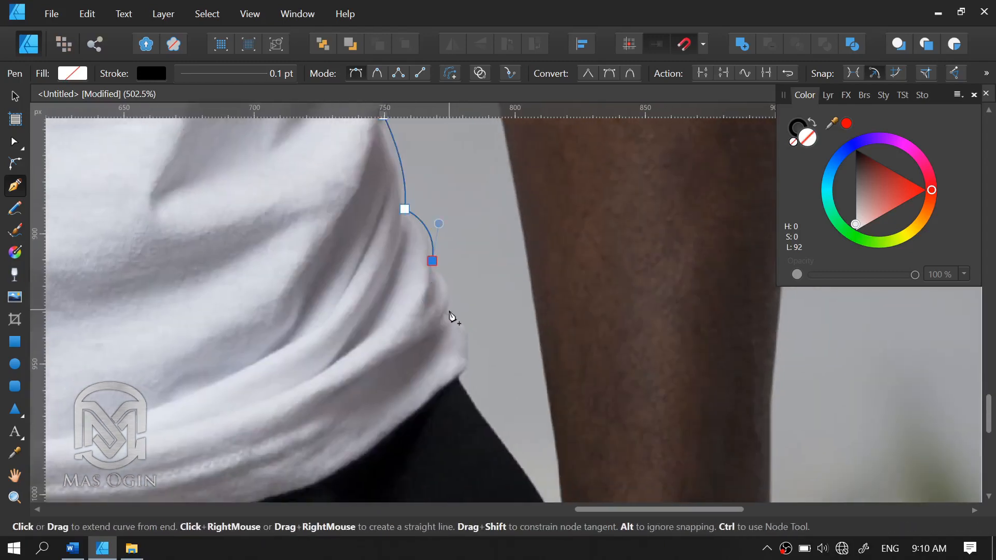
Trace the last small side fold and the rounded lower right corner of the shirt onto the bottom hem
left_click_drag(449, 310, 439, 340)
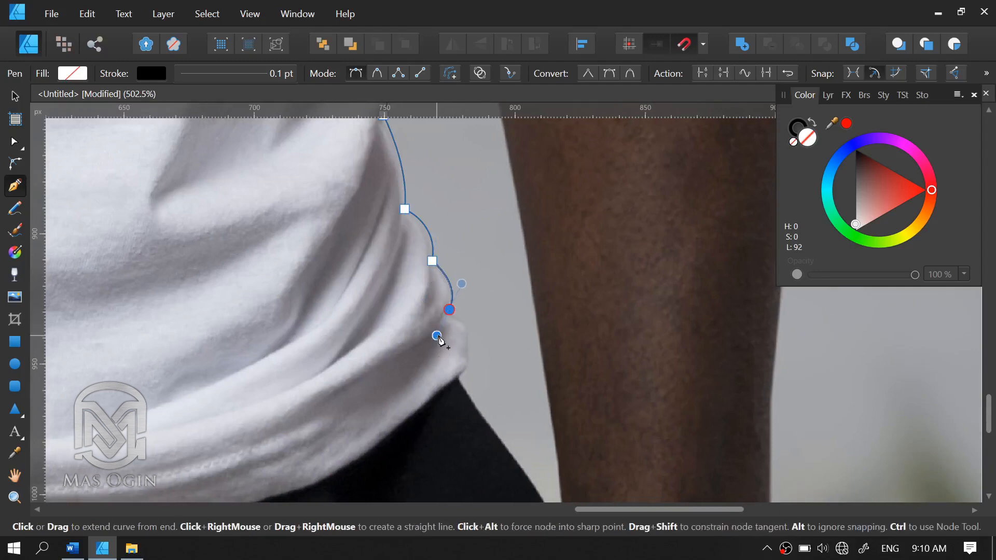
left_click(449, 310)
scroll(519, 200, "down", 4)
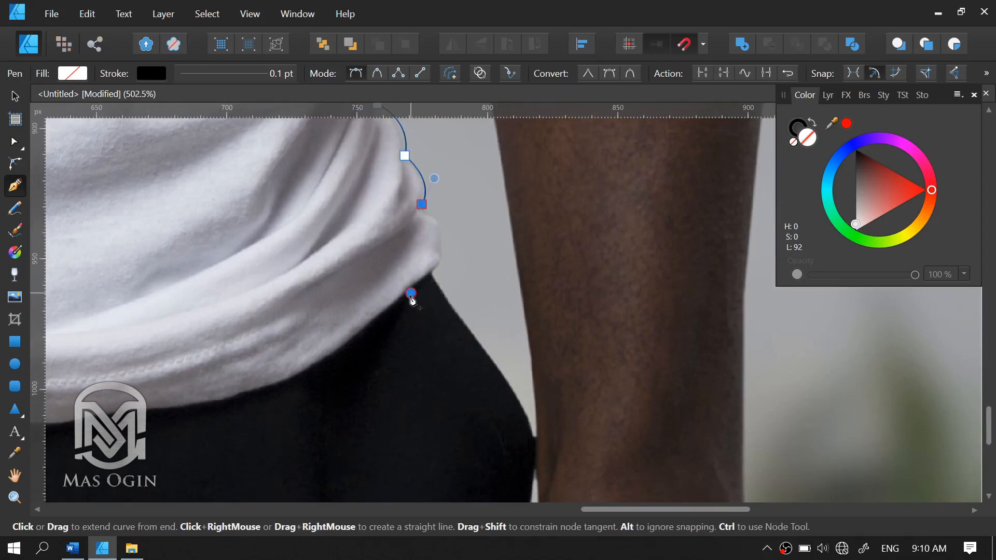
left_click_drag(410, 294, 343, 346)
left_click_drag(504, 279, 620, 211)
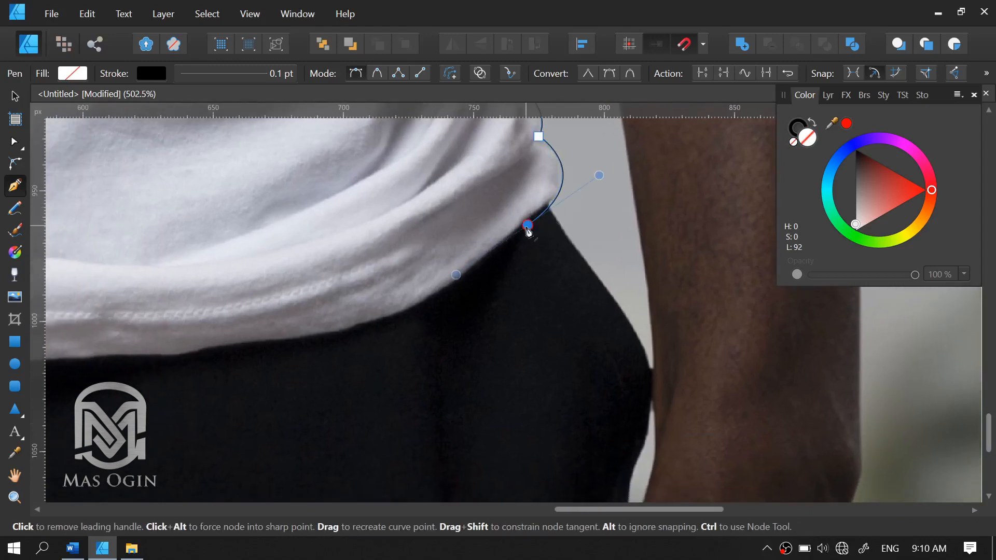
Trace the bottom hem inward from the shirt's lower right corner with two curved segments joined at corner nodes
left_click(528, 227)
left_click_drag(422, 306, 385, 330)
left_click_drag(386, 235, 525, 217)
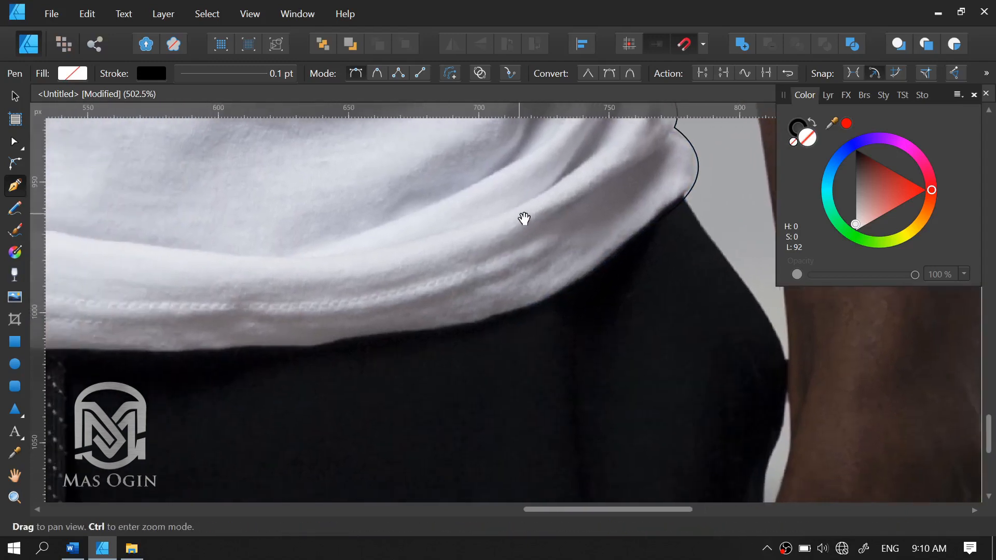
left_click(557, 297)
left_click_drag(343, 305, 436, 277)
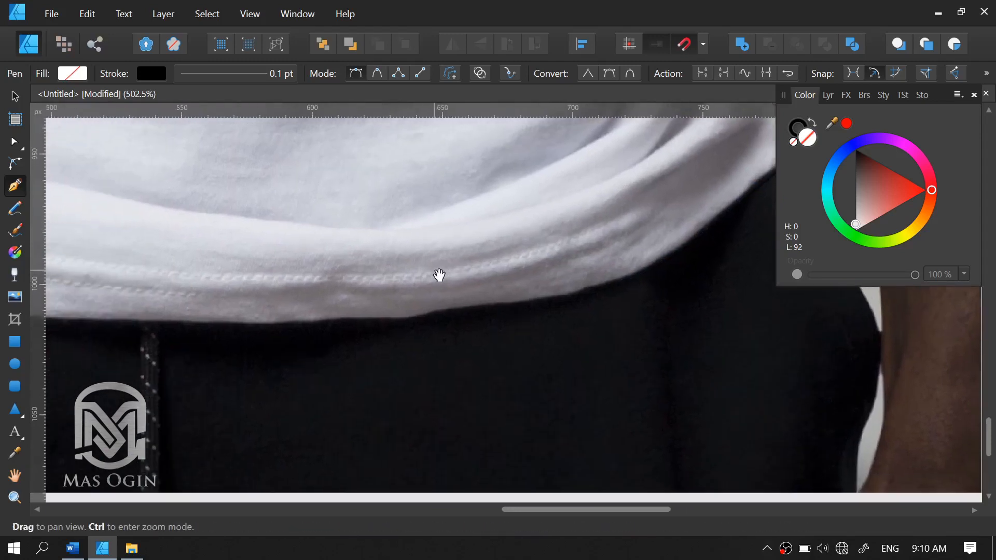
left_click_drag(443, 312, 311, 315)
left_click(442, 313)
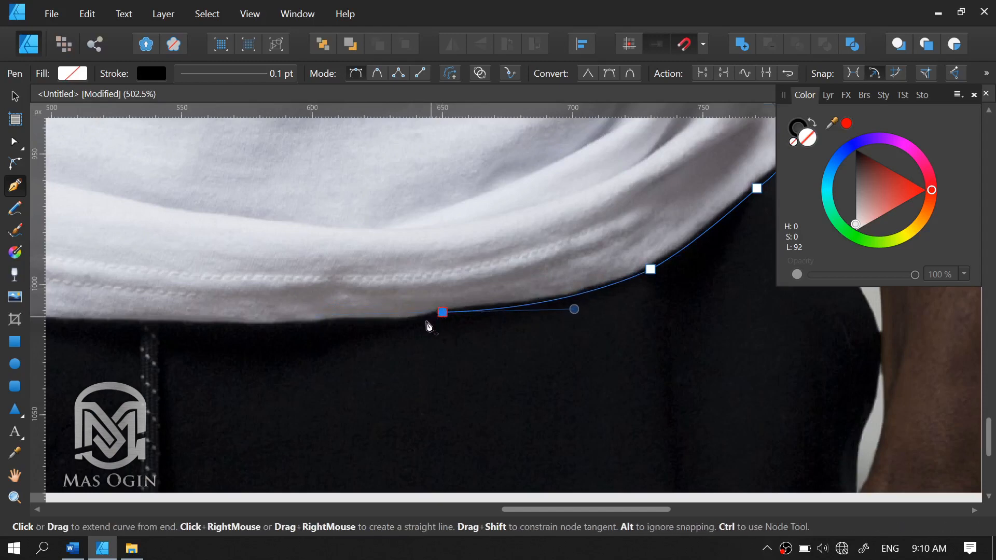
Trace the nearly flat middle of the bottom hem with short, shallow curved segments past the first trouser drawstring
left_click_drag(348, 320, 300, 320)
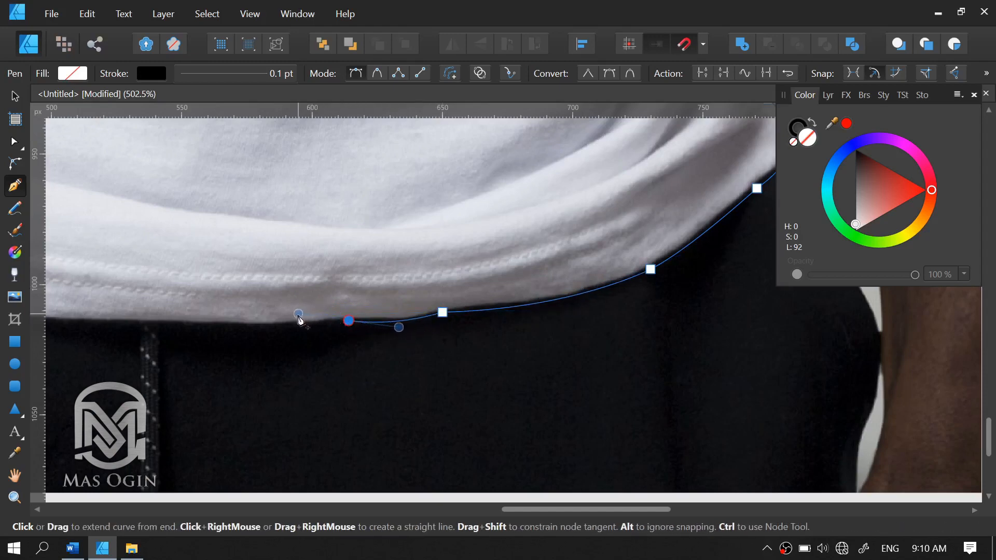
left_click(348, 322)
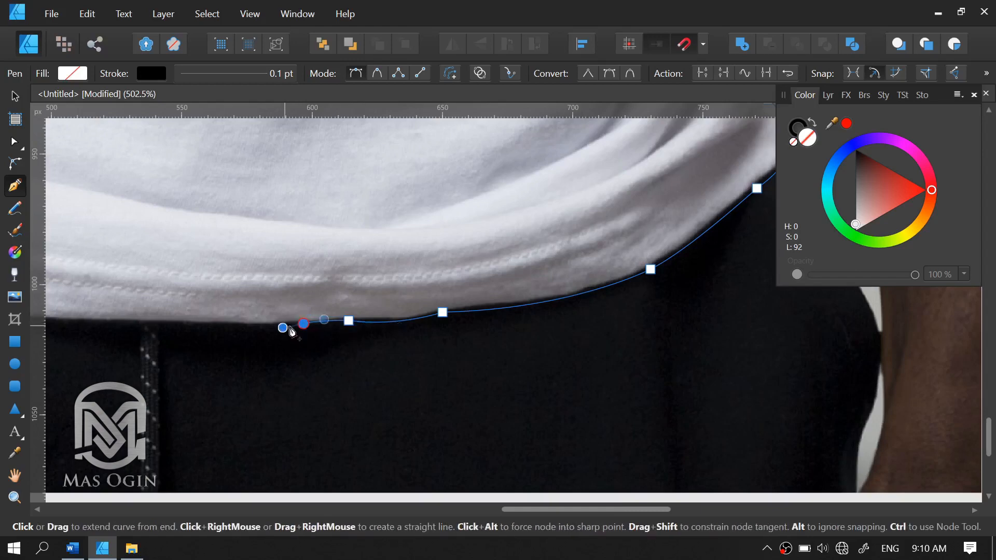
left_click_drag(295, 327, 508, 266)
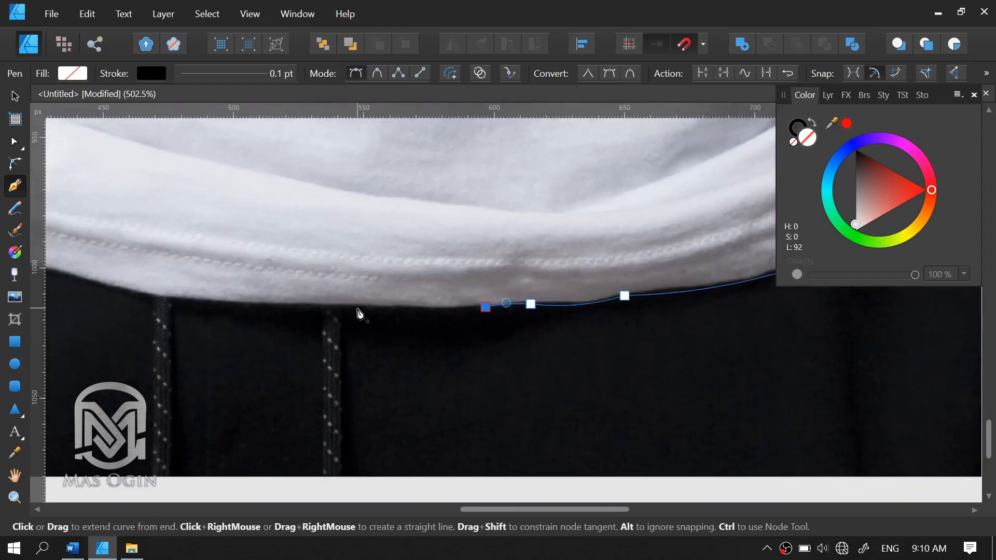
left_click_drag(357, 307, 319, 300)
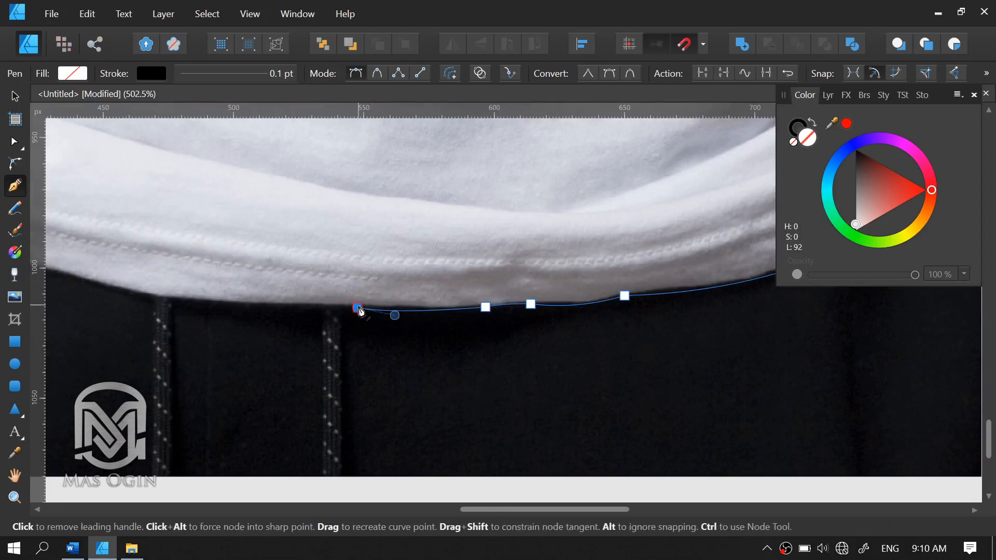
left_click_drag(330, 252, 396, 256)
left_click_drag(366, 314, 343, 319)
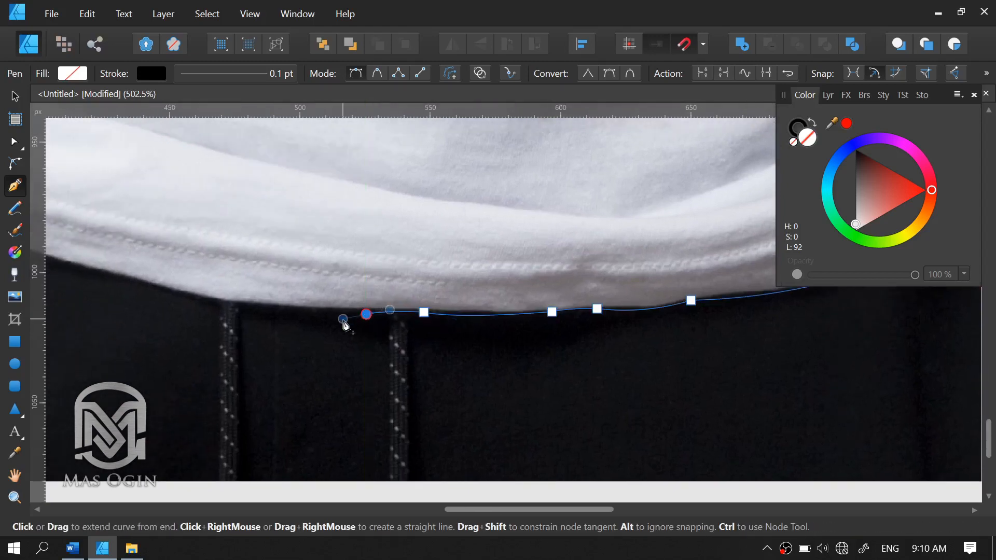
left_click_drag(311, 266, 456, 283)
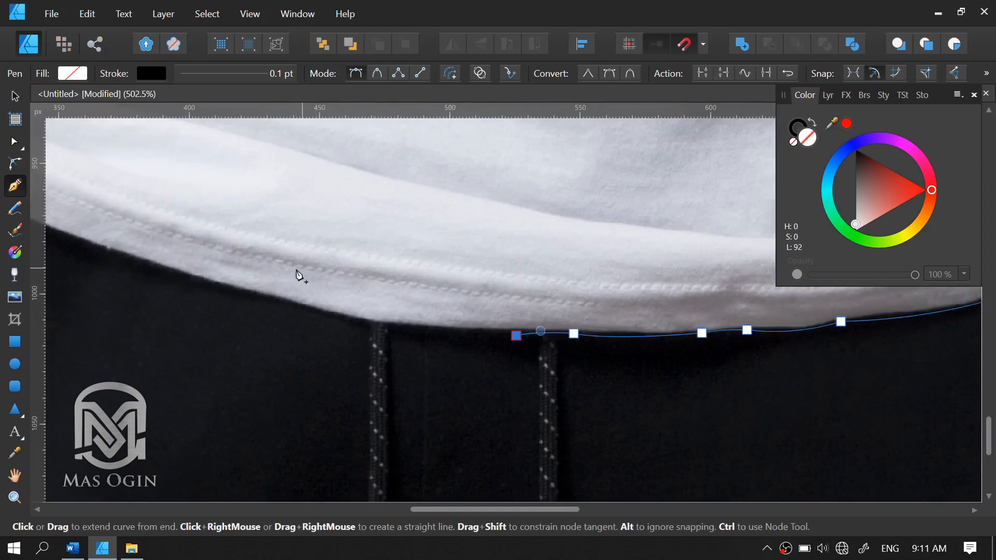
Trace the rising part of the bottom hem with long curved segments to a corner node at the shirt's lower left corner
left_click_drag(270, 302, 229, 275)
left_click_drag(280, 245, 424, 271)
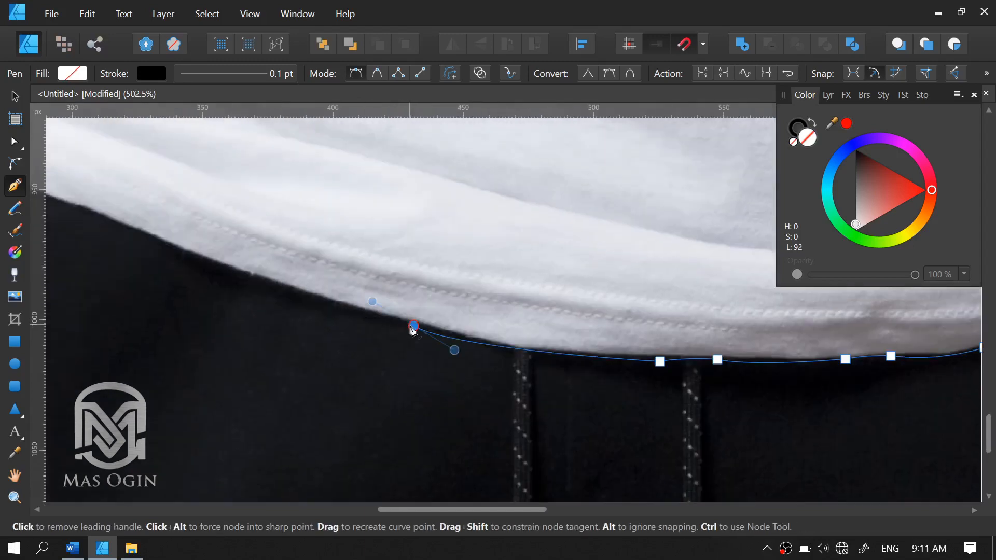
left_click_drag(352, 244, 459, 289)
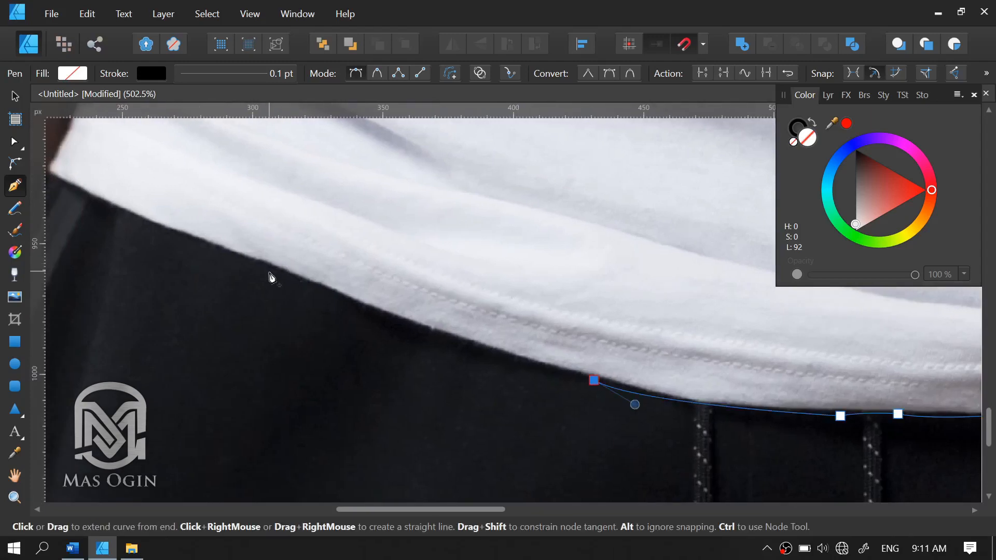
left_click_drag(269, 271, 212, 241)
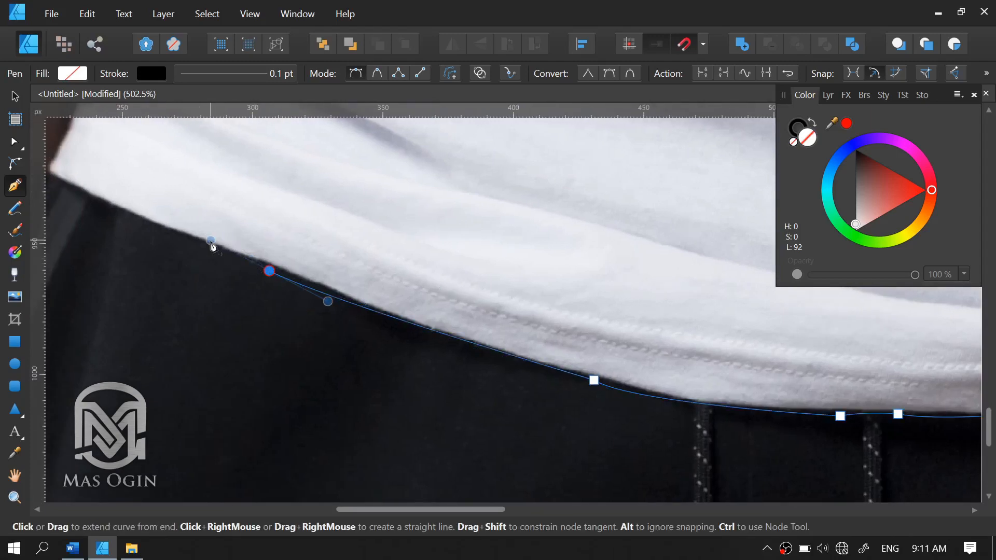
left_click(269, 271)
left_click_drag(289, 223, 522, 275)
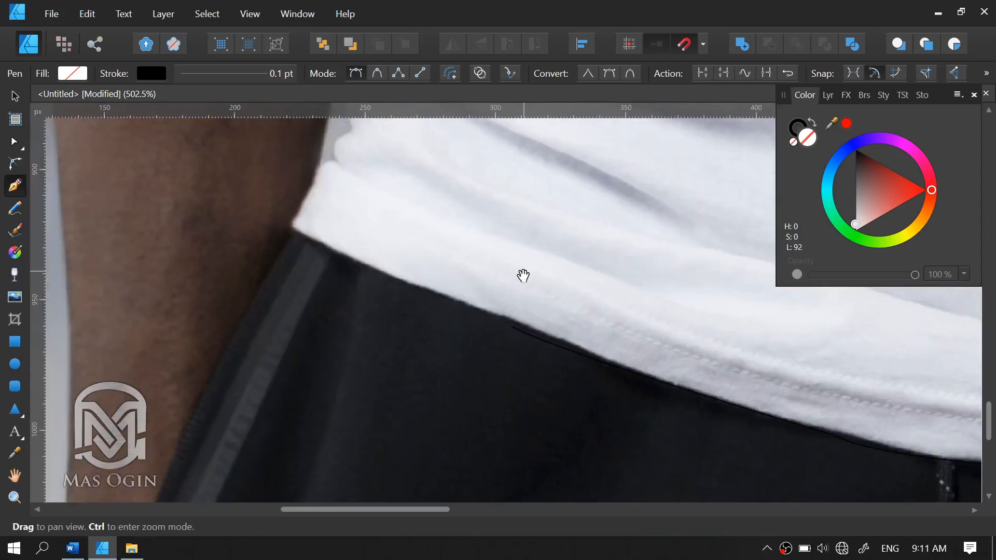
left_click(290, 232)
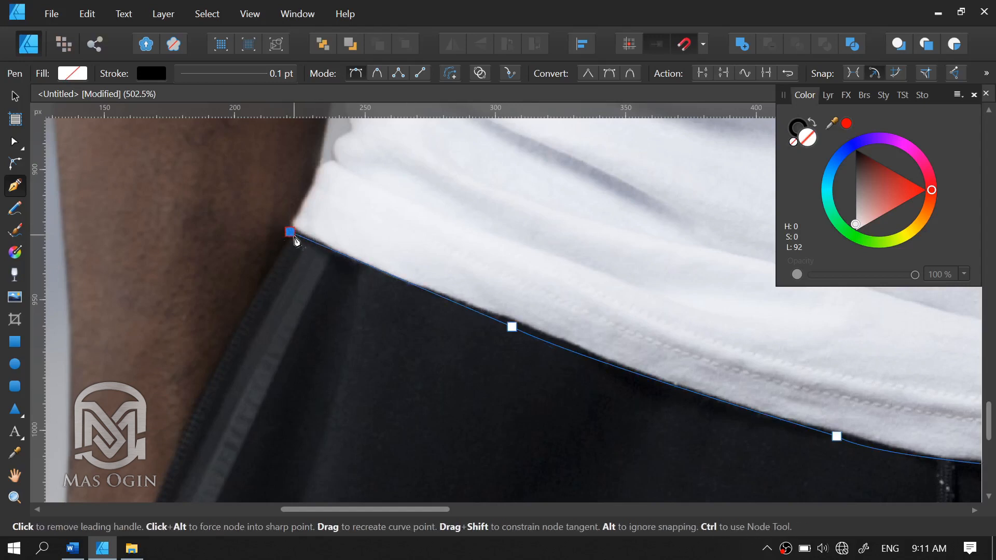
Trace the shirt's lower left edge upward from the hem corner to a corner node at the first side fold
left_click_drag(300, 202, 312, 188)
left_click_drag(388, 182, 428, 317)
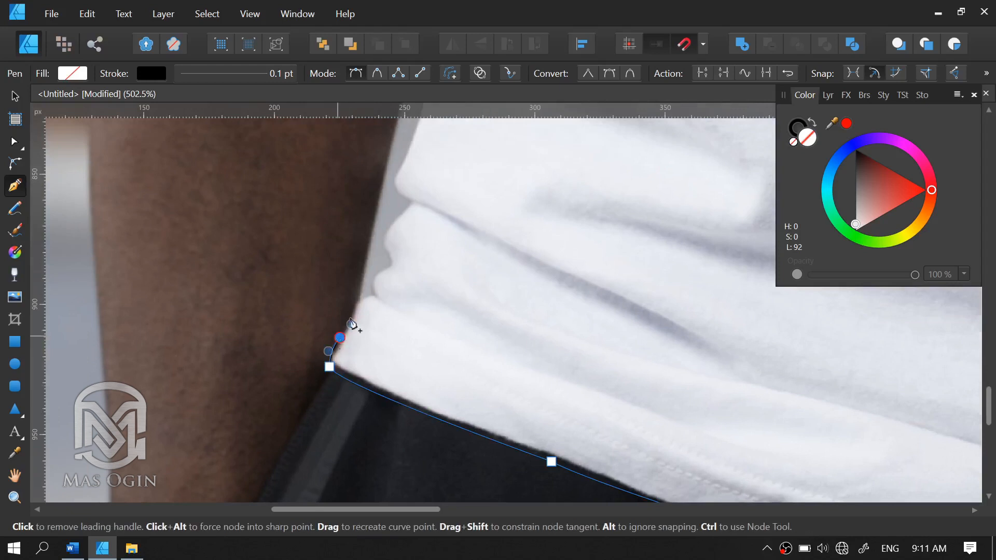
left_click(351, 322)
left_click_drag(373, 292, 380, 250)
left_click(374, 292)
Trace the small notch and the rounded bulge above the first left fold, ending in a corner node at the crease
scroll(400, 266, "up", 1)
left_click(385, 267)
left_click(381, 248)
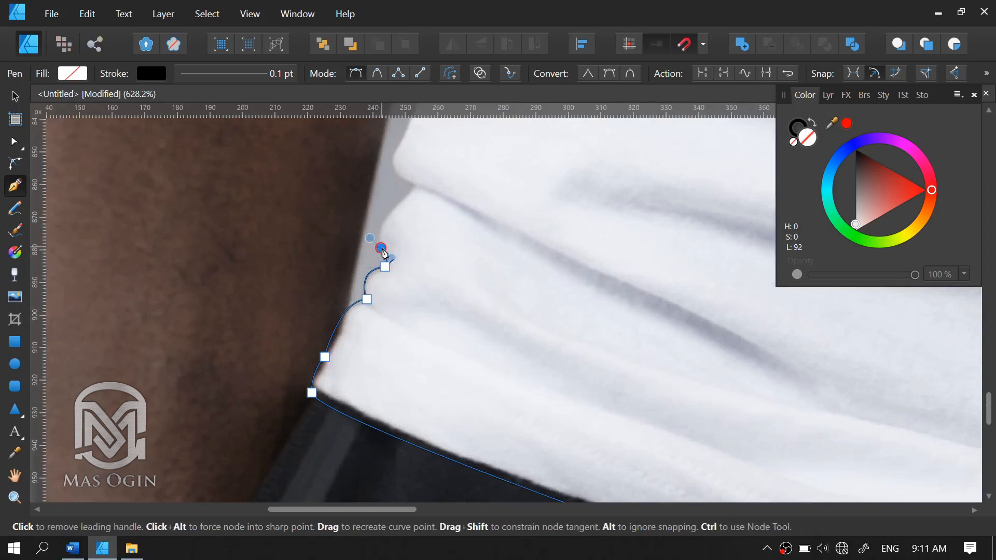
left_click_drag(410, 192, 457, 159)
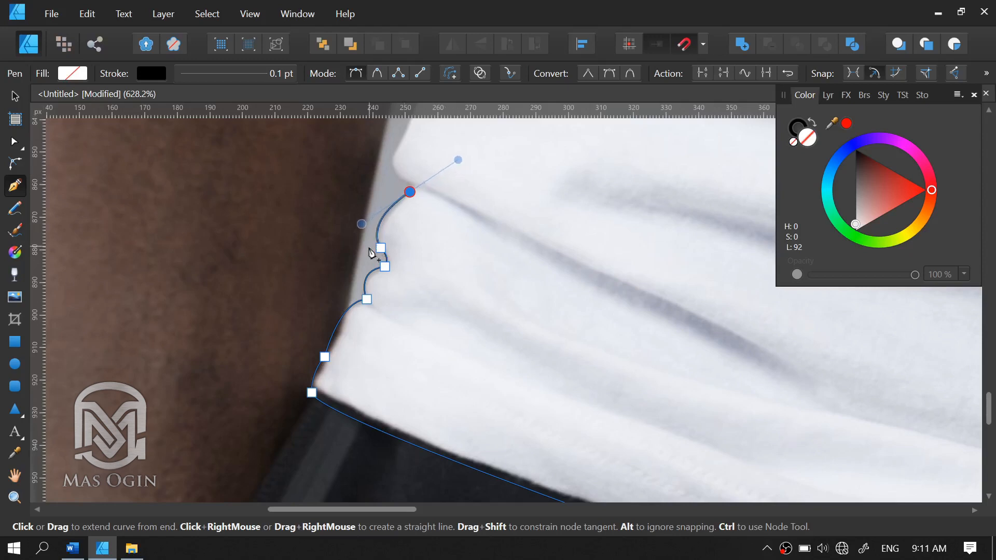
left_click(410, 192)
Trace the short crease edge and the next rounded fold on the shirt's left side, converting both end nodes to corners
scroll(399, 178, "up", 2)
left_click_drag(394, 180, 372, 171)
left_click(396, 181)
left_click_drag(444, 155, 405, 294)
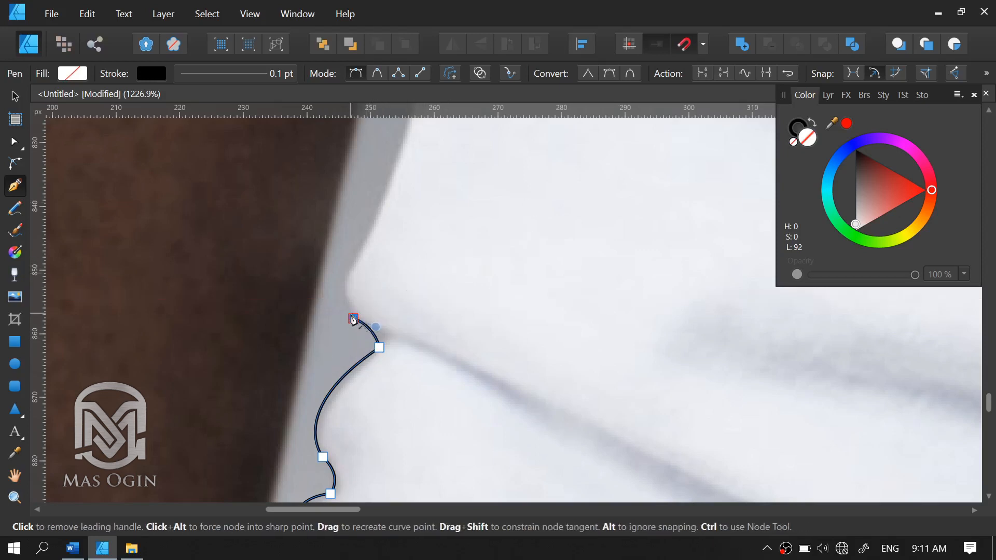
left_click_drag(361, 243, 415, 203)
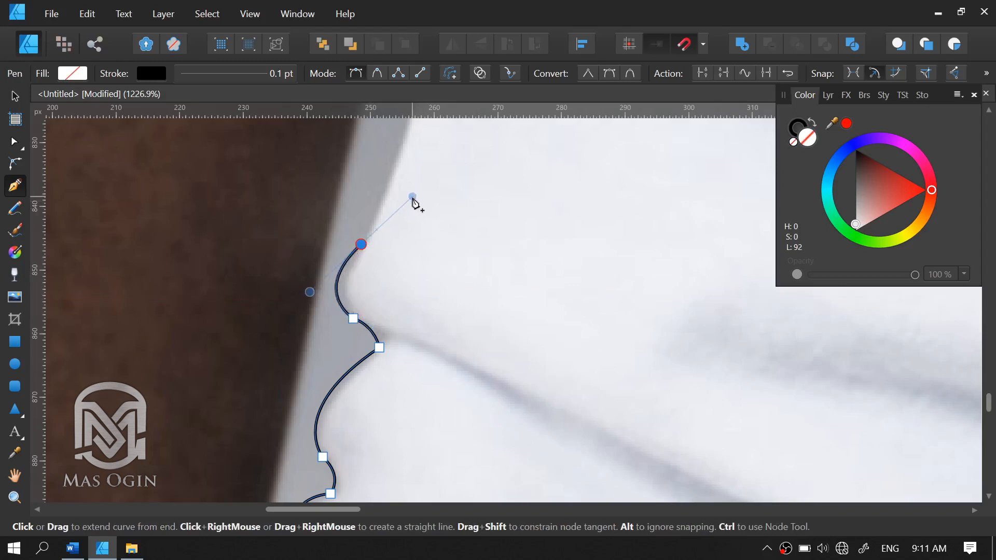
left_click(361, 244)
Trace the left edge with two curved segments up to a corner node just below the dark crease, undoing the stray node inside the shirt
left_click_drag(472, 224, 439, 349)
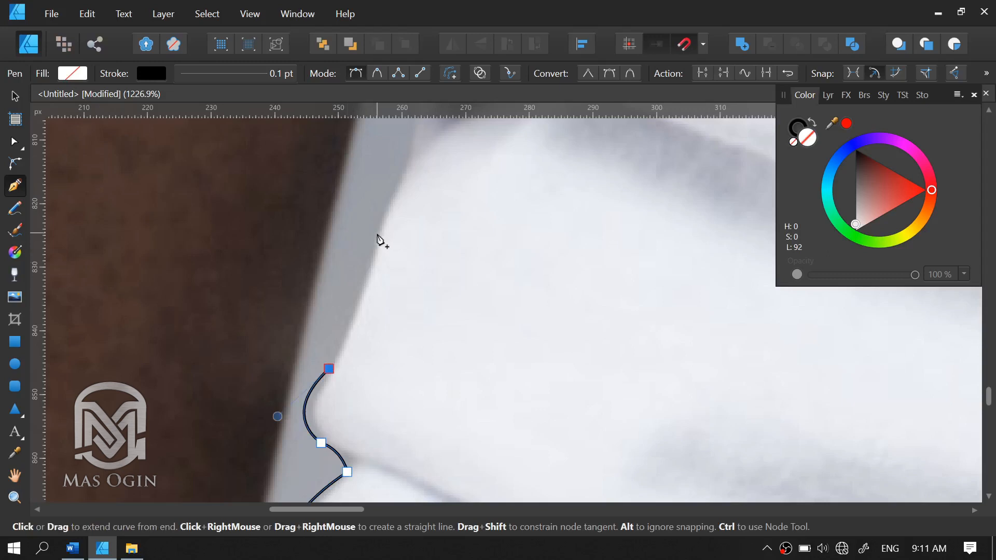
left_click_drag(376, 233, 384, 176)
key("space")
left_click_drag(440, 219, 408, 319)
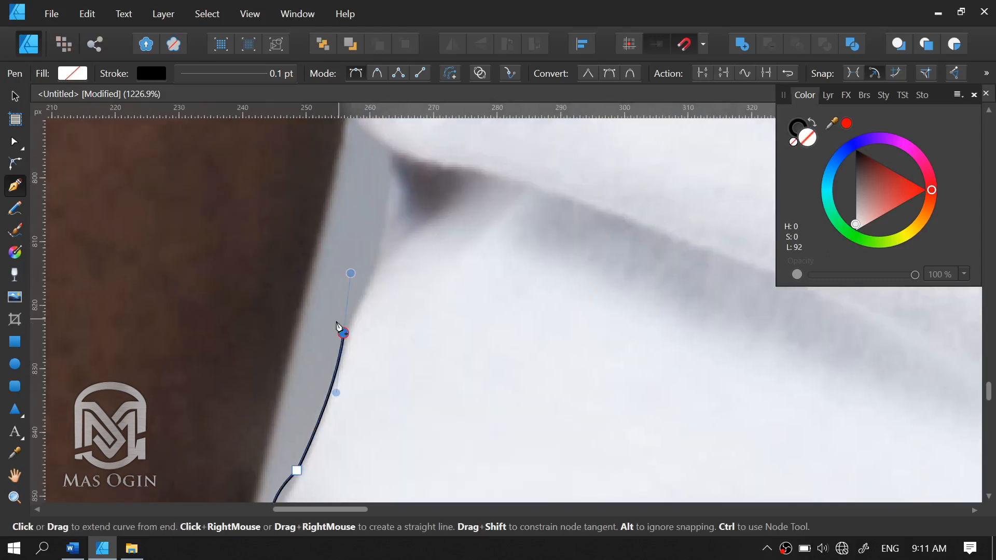
left_click(344, 333)
left_click_drag(372, 259, 388, 238)
left_click(485, 236)
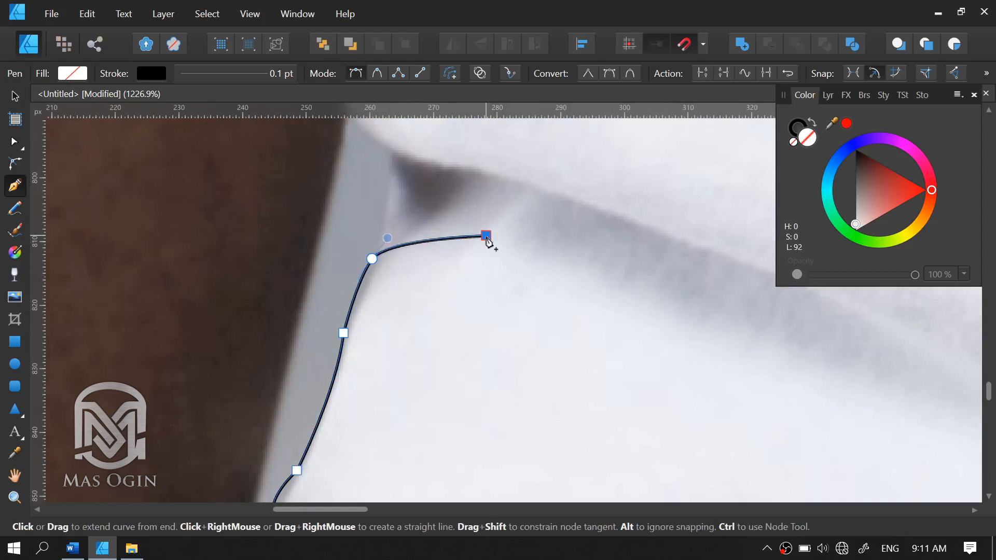
key("ctrl+z")
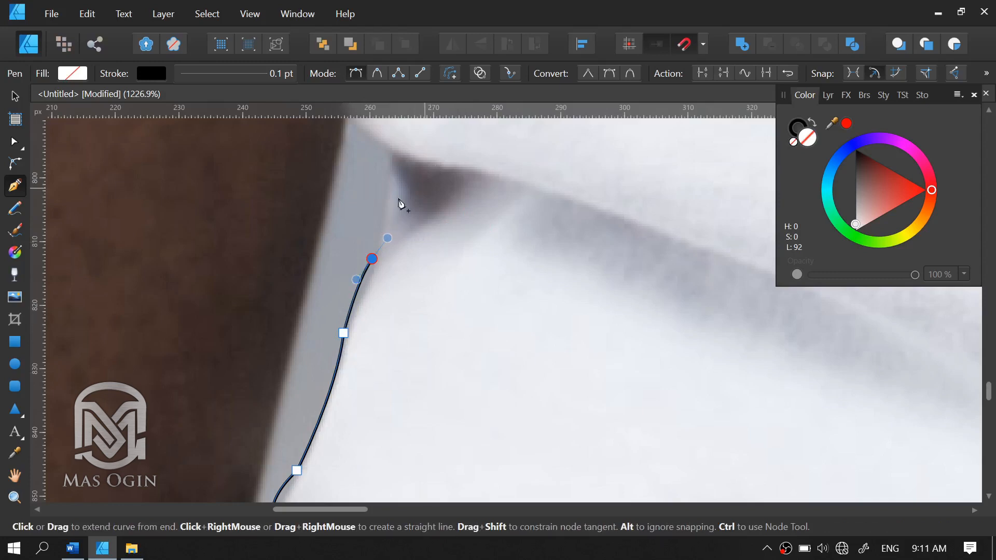
left_click_drag(429, 176, 425, 289)
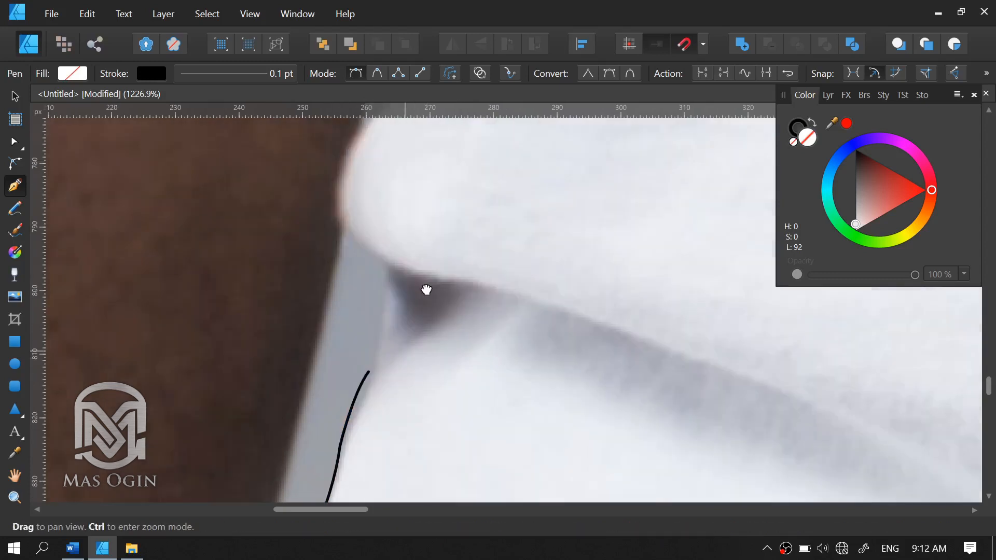
left_click(368, 372)
Trace past the dark crease and around the large rounded fold overlapping the arm, using curved segments joined at corner nodes
left_click_drag(363, 251, 340, 234)
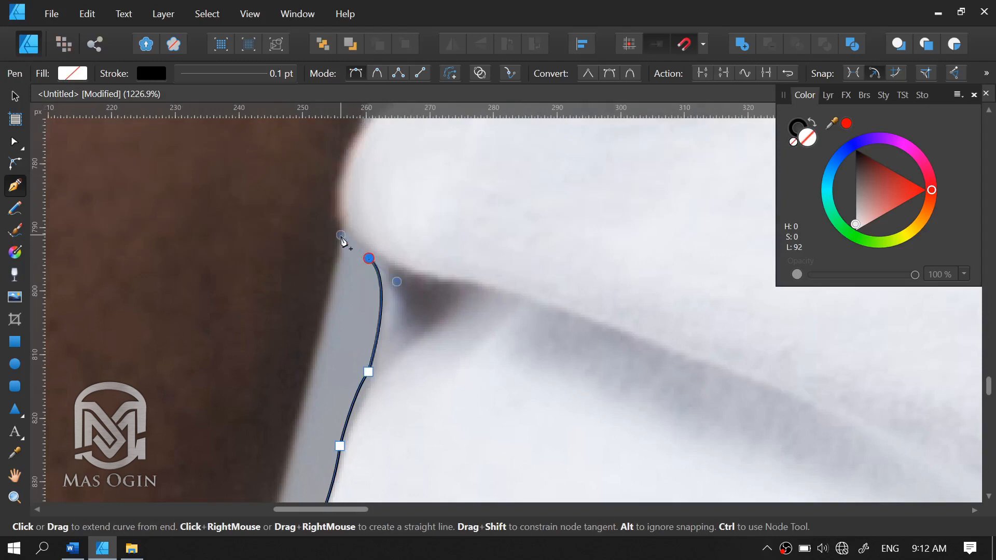
left_click(368, 257)
left_click_drag(394, 206, 383, 326)
left_click_drag(346, 241, 420, 171)
left_click(342, 236)
key("space")
left_click_drag(463, 201, 451, 271)
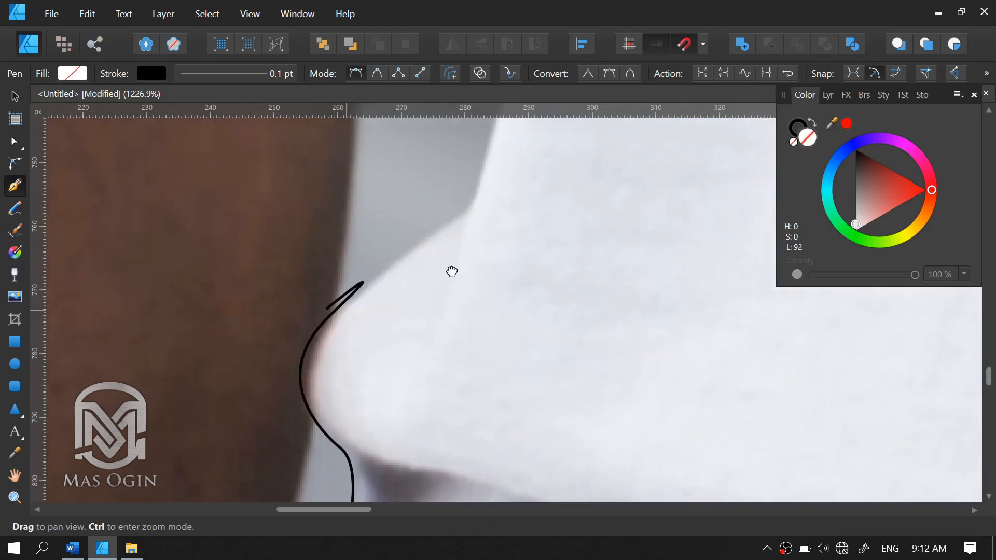
left_click(330, 315)
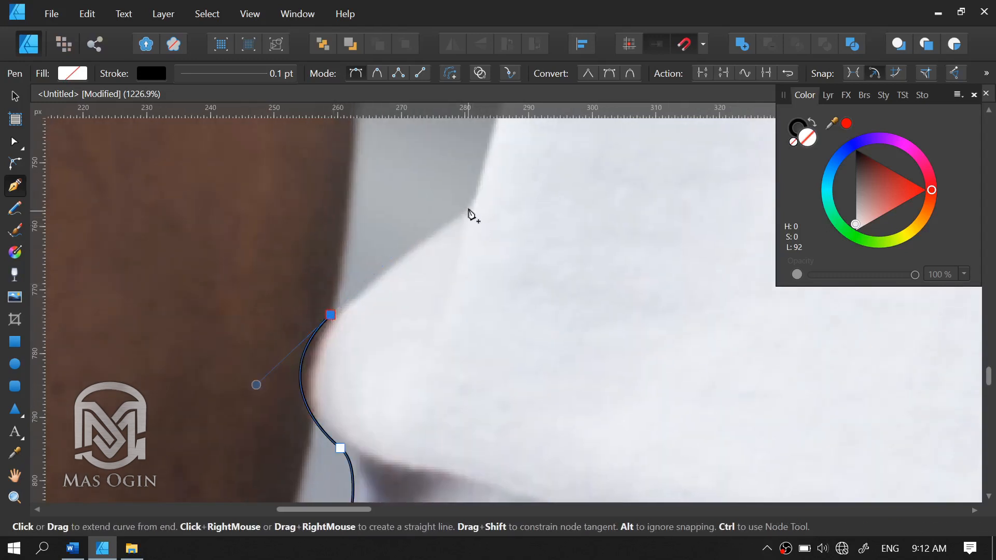
Trace the top of the large fold to a corner node, and start up the shirt's left side with a short curved segment
left_click_drag(468, 205, 471, 350)
left_click(409, 320)
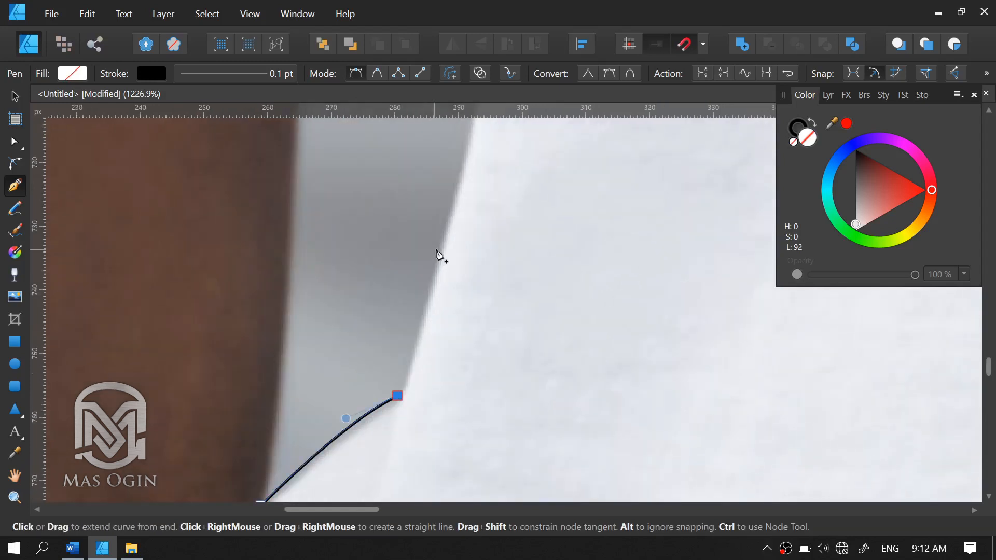
left_click_drag(437, 246, 443, 196)
left_click_drag(495, 316, 475, 386)
left_click_drag(426, 301, 398, 424)
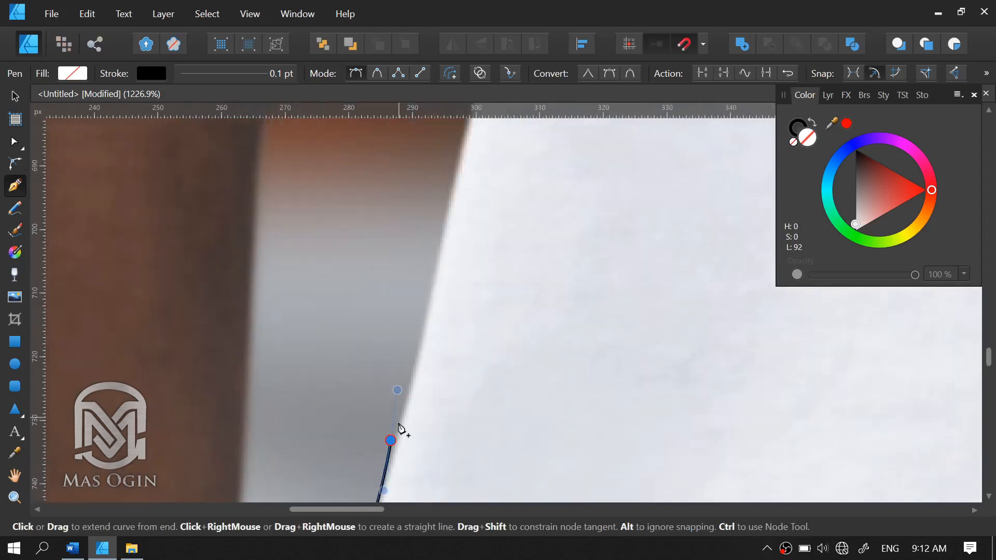
key("ctrl+z")
mouse_move(516, 249)
left_mouse_down()
mouse_move(527, 360)
mouse_move(527, 245)
left_mouse_up()
Continue the outline up the straight left side of the shirt to a corner node where the edge bends, redoing the misplaced node
scroll(500, 239, "down", 2)
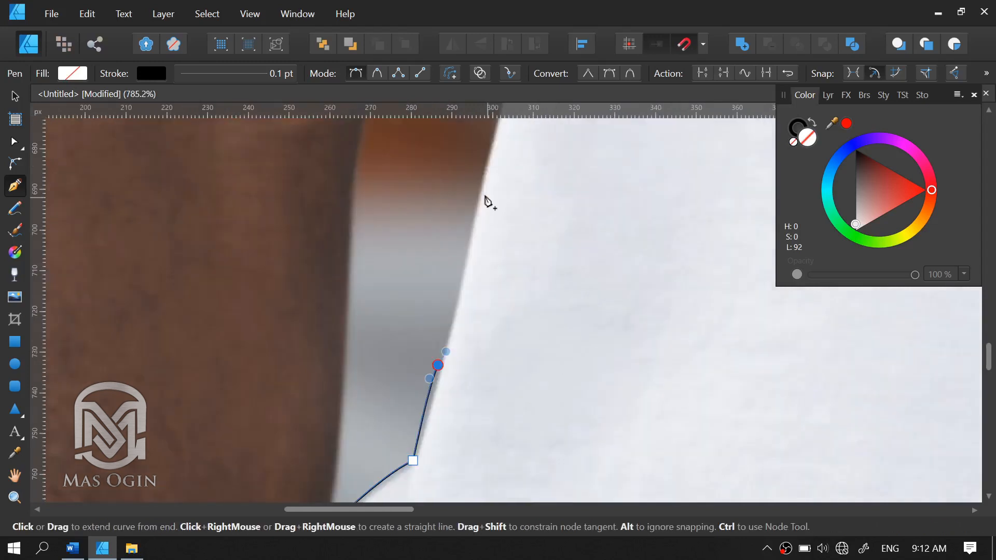
mouse_move(474, 187)
left_mouse_down()
mouse_move(479, 152)
mouse_move(478, 170)
left_mouse_up()
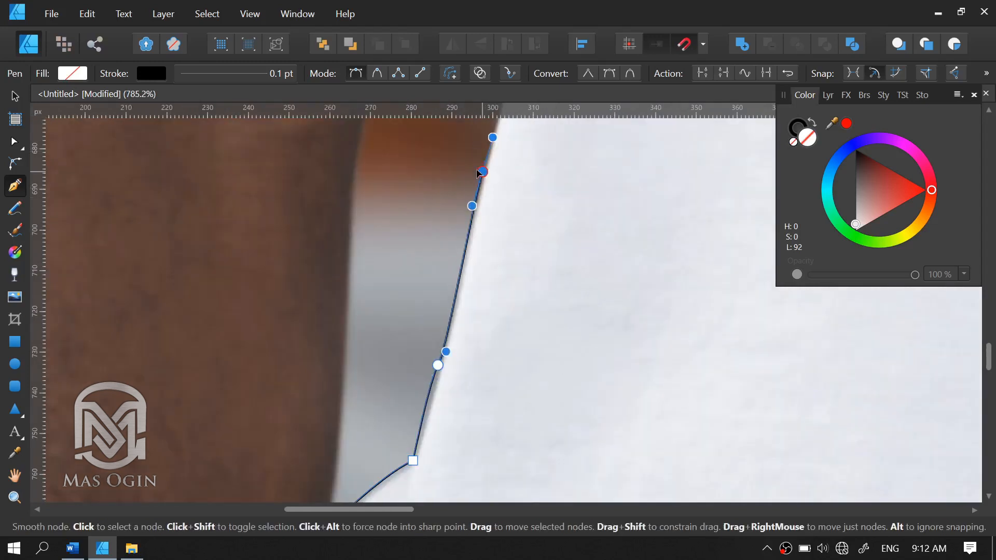
left_click_drag(551, 169, 520, 347)
key("ctrl+z")
left_click_drag(501, 200, 446, 379)
left_click_drag(479, 234, 592, 412)
left_click(487, 212, "alt")
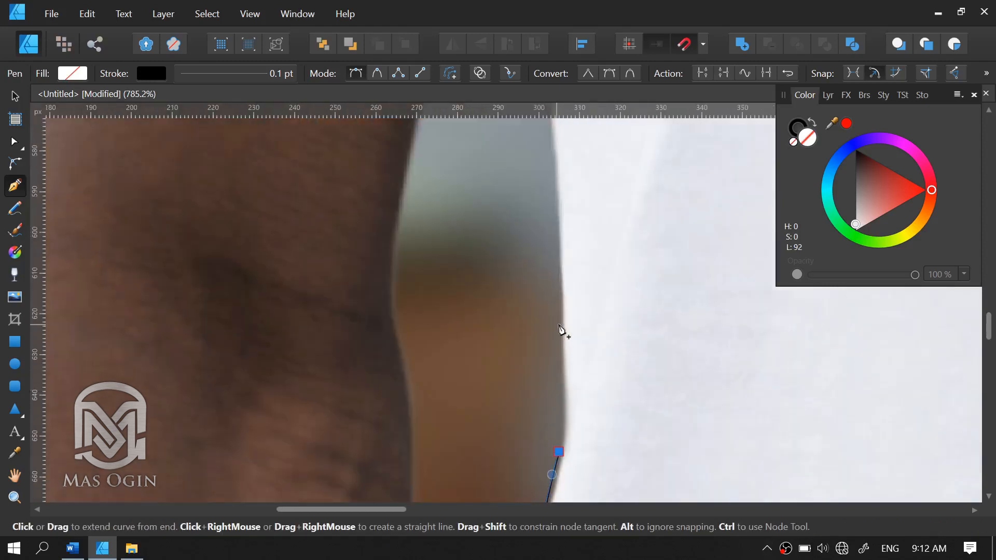
Trace the slightly curved left edge above the bend and reposition its end node and handles to follow the fabric
left_click_drag(558, 321, 549, 286)
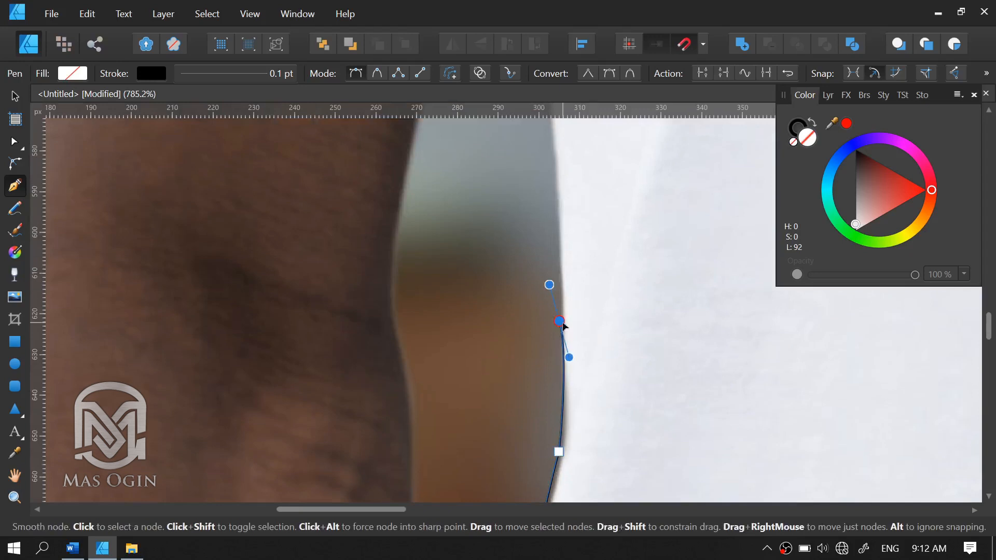
left_click_drag(556, 322, 552, 314)
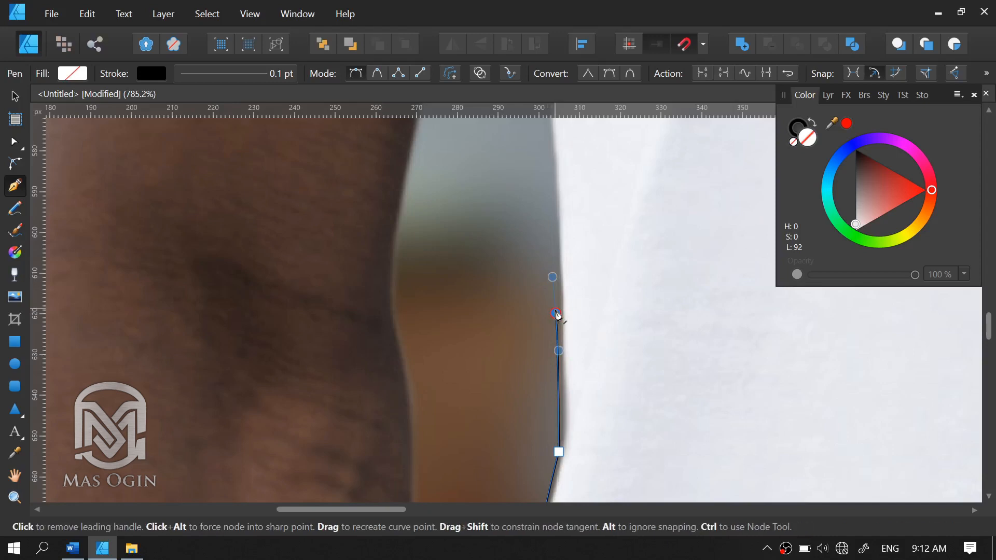
left_click_drag(607, 275, 631, 378)
left_click_drag(596, 180, 604, 264)
scroll(585, 250, "down", 1)
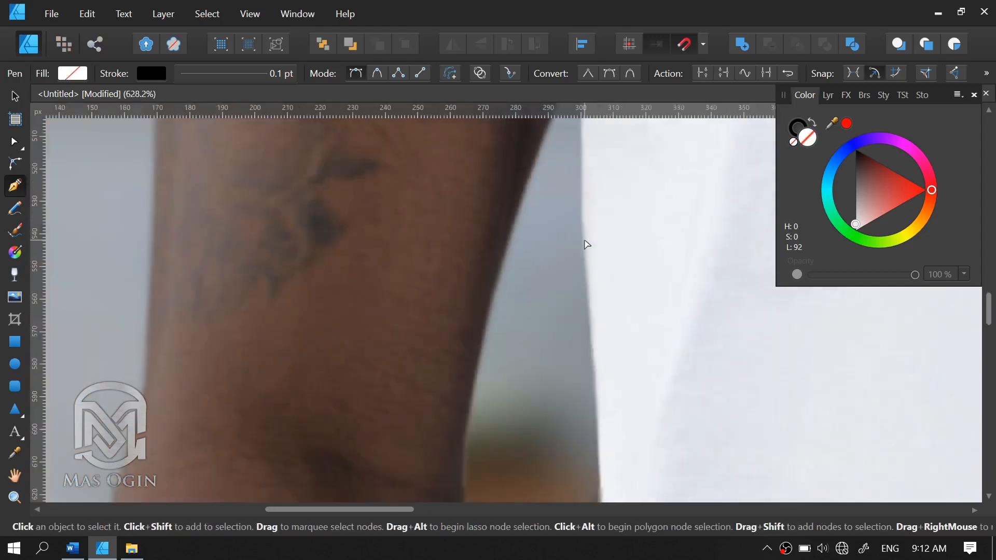
Trace the upper left side of the shirt past the arm with a few nodes, joining it to the sleeve's inner corner
scroll(585, 252, "down", 1)
scroll(584, 251, "up", 1)
left_click_drag(580, 229, 575, 200)
left_click_drag(623, 205, 598, 291)
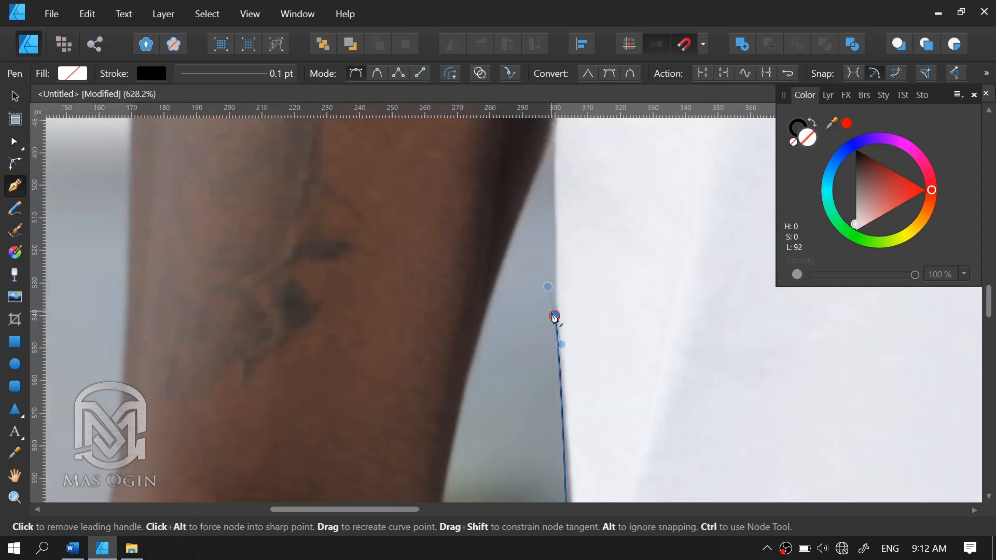
left_click_drag(615, 195, 611, 291)
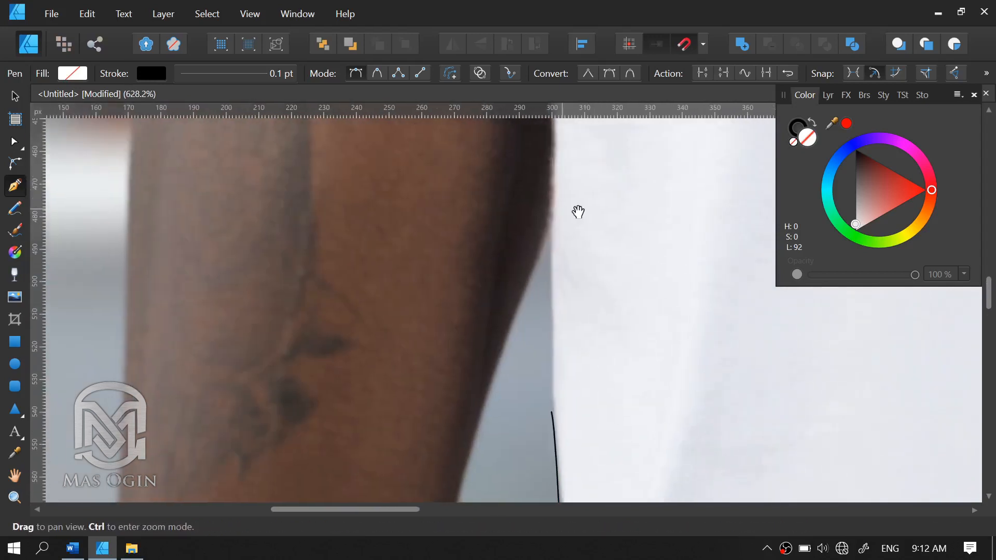
left_click_drag(578, 211, 576, 277)
left_click_drag(546, 203, 593, 338)
left_click(551, 353)
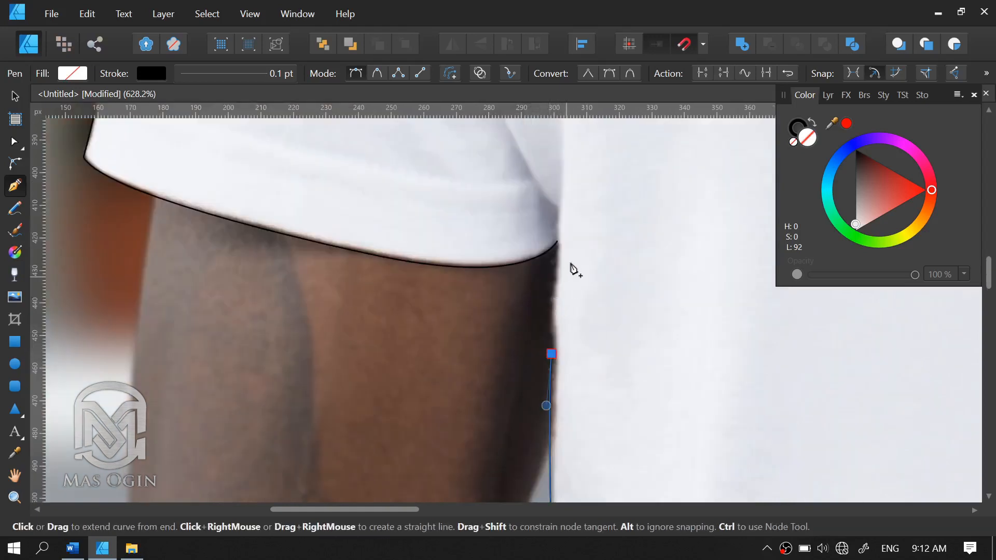
left_click(558, 243)
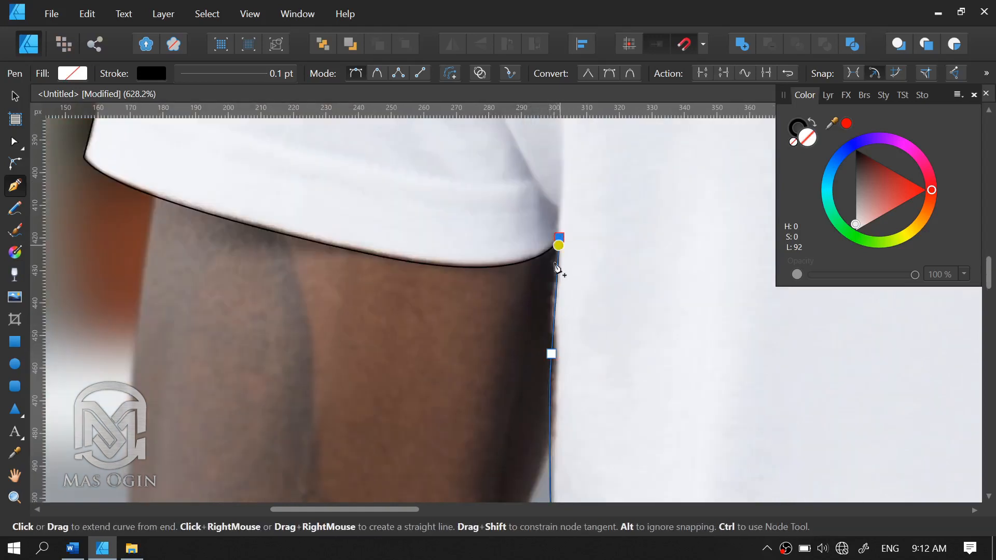
Undo the tracing of the left side, the bottom hem and the lower right folds, back to the large fold on the right edge
scroll(594, 283, "down", 8)
scroll(629, 296, "down", 5)
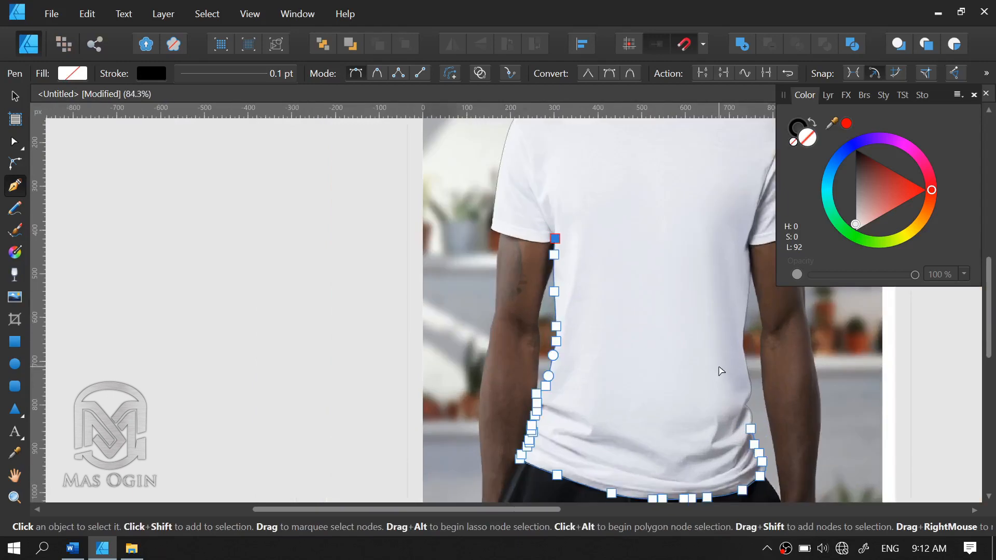
scroll(743, 403, "up", 4)
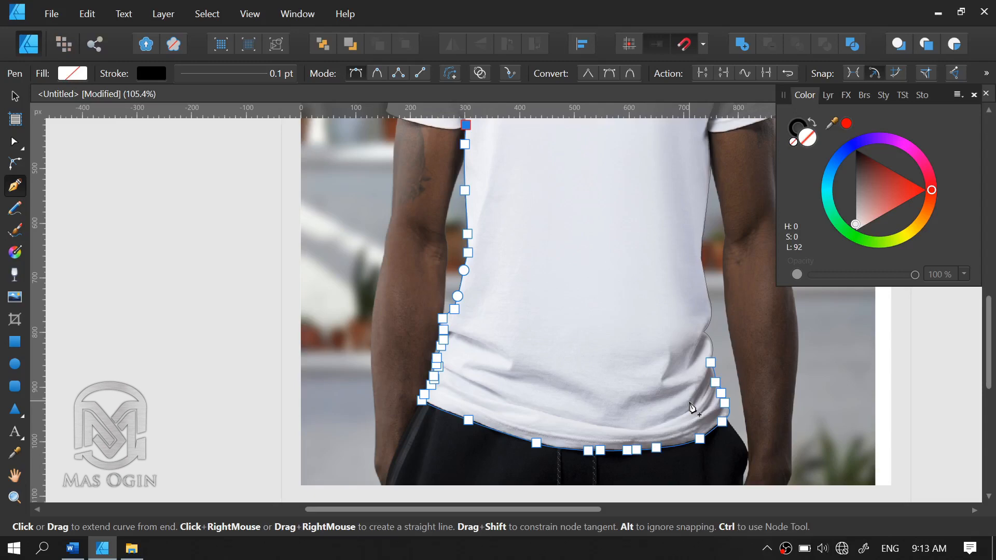
scroll(534, 306, "up", 3)
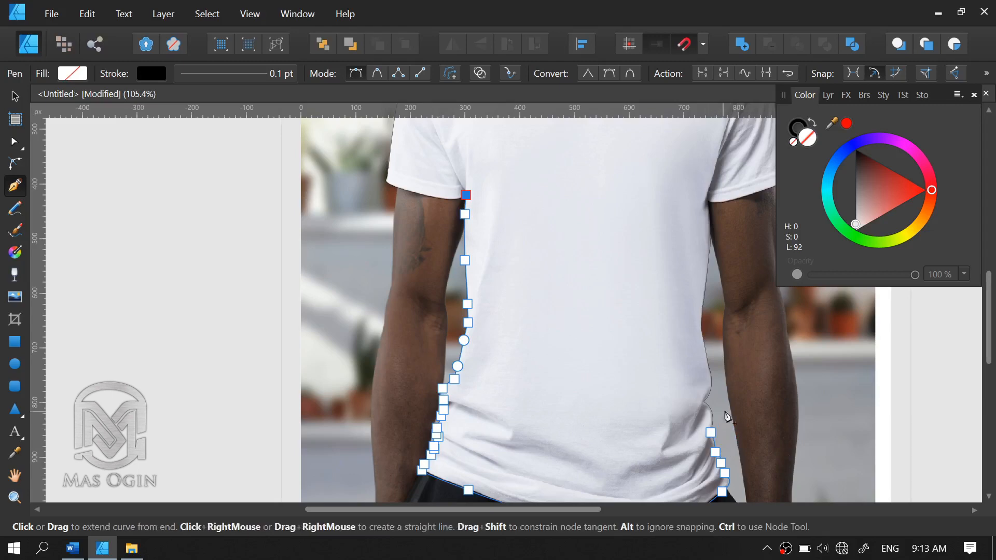
scroll(716, 314, "up", 2)
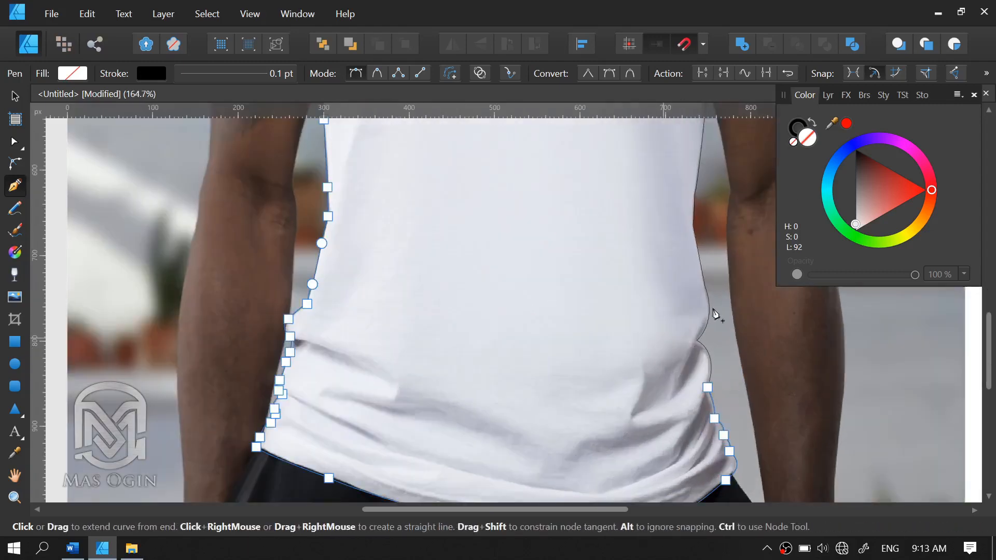
scroll(502, 335, "down", 2)
scroll(485, 235, "up", 1)
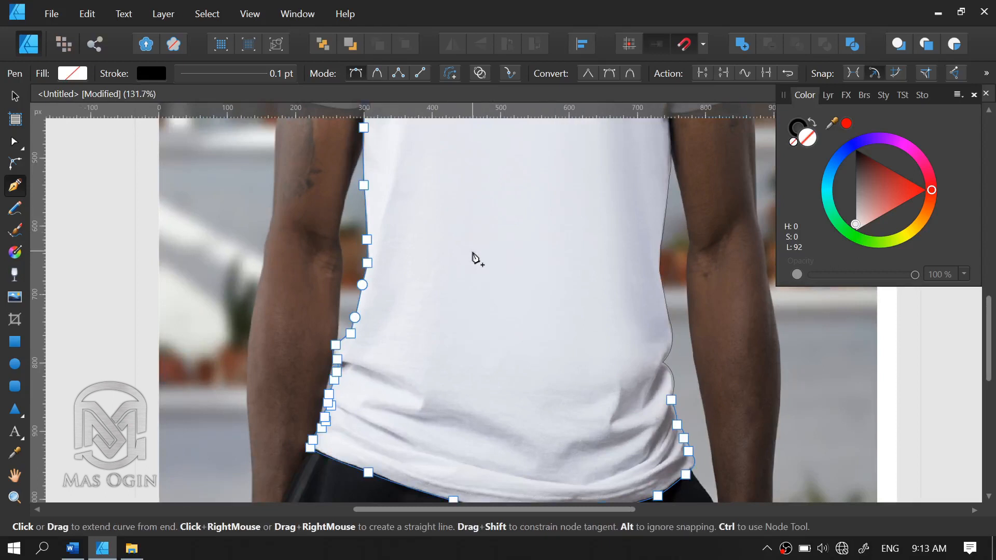
key("ctrl+z")
key("ctrl+z")
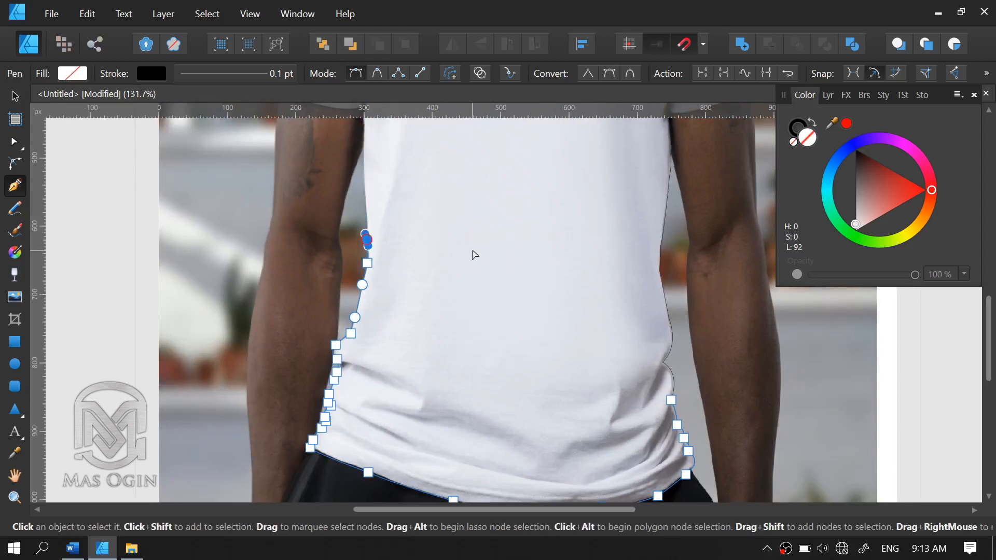
key("ctrl+z")
key("ctrl+z")
key("ctrl+z")
key("ctrl+z")
key("ctrl+z")
key("ctrl+z")
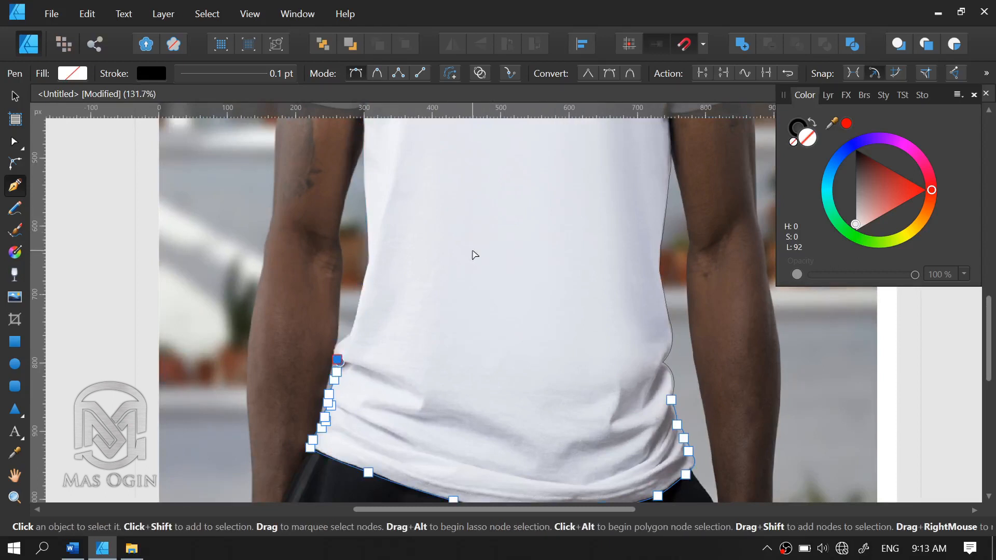
key("ctrl+z")
key("ctrl+z")
key("ctrl+z")
key("ctrl+z")
key("ctrl+z")
key("ctrl+z")
key("ctrl+z")
key("ctrl+z")
key("ctrl+z")
key("ctrl+z")
key("ctrl+z")
key("ctrl+z")
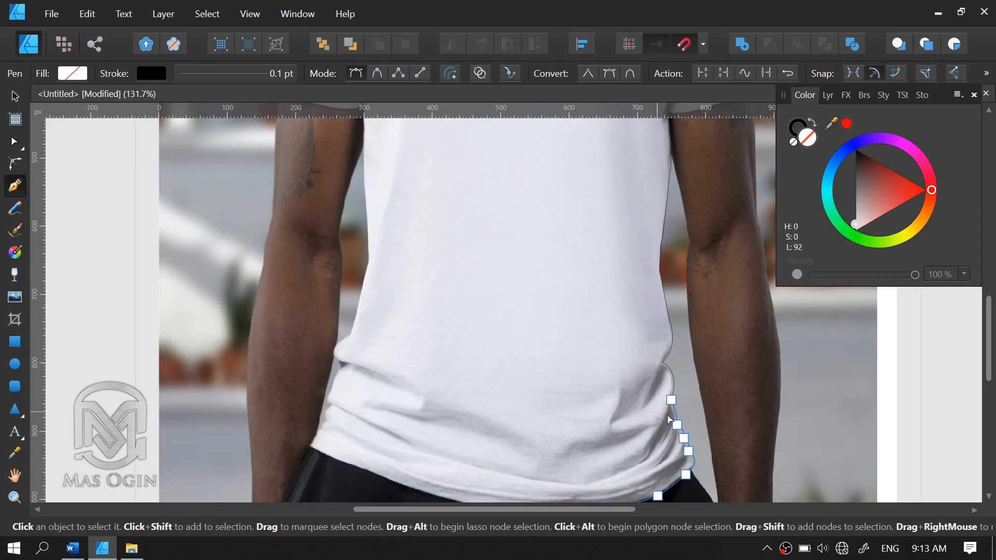
key("ctrl+z")
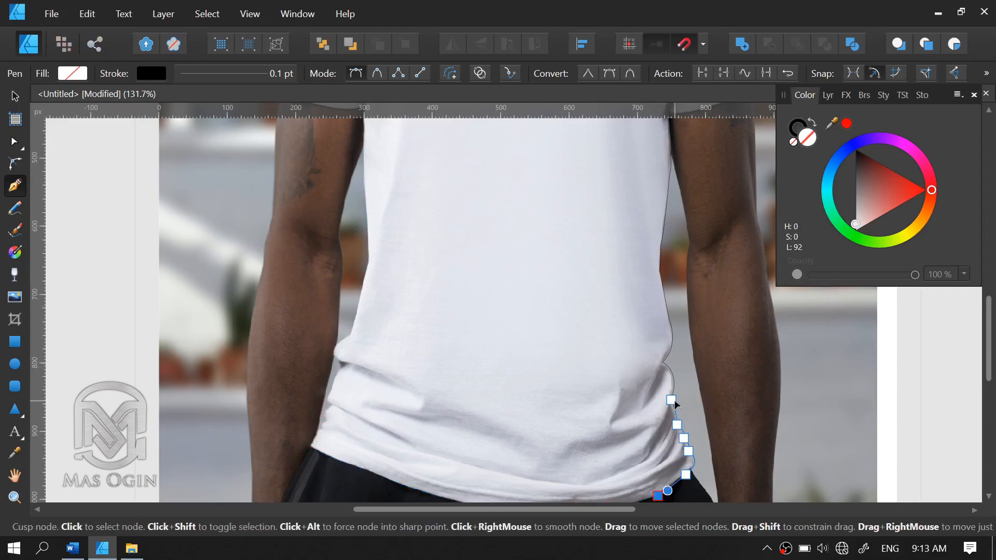
key("ctrl+z")
key("ctrl+z")
key("ctrl+z")
key("ctrl+z")
key("ctrl+z")
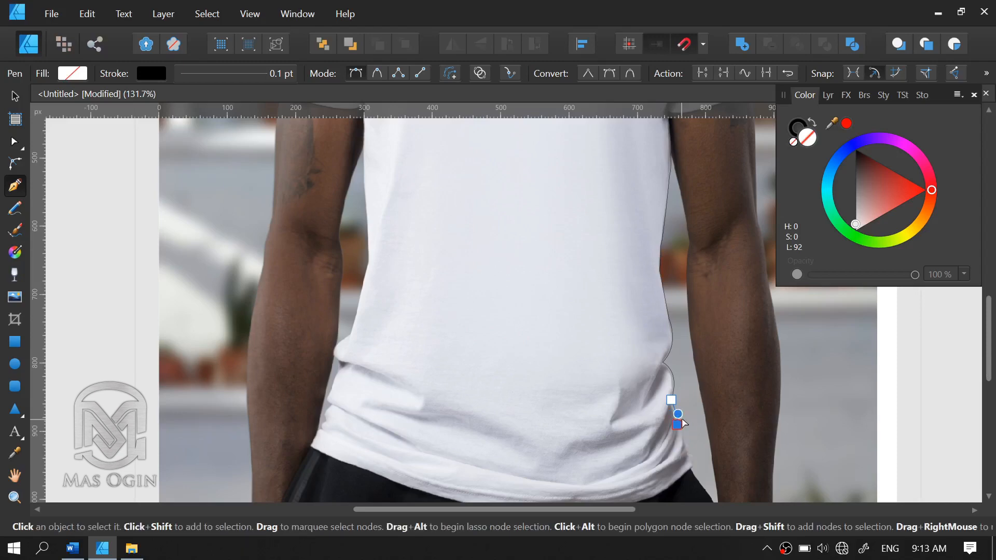
Resume the outline below the large fold on the shirt's right edge and trace curved segments over the next folds to a corner node
scroll(680, 429, "up", 6, "ctrl")
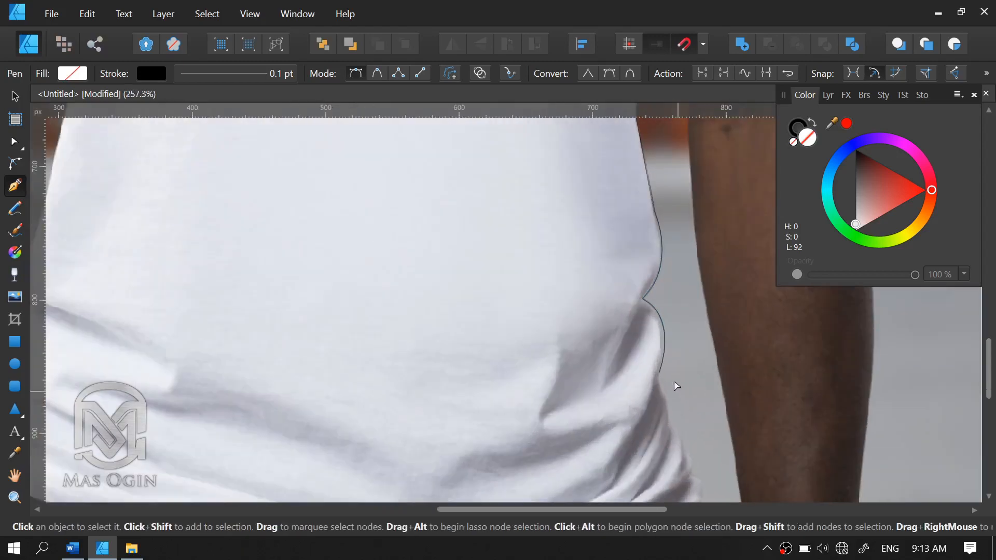
left_click(646, 372)
left_click_drag(653, 395, 666, 410)
left_click(666, 459)
scroll(695, 349, "down", 3)
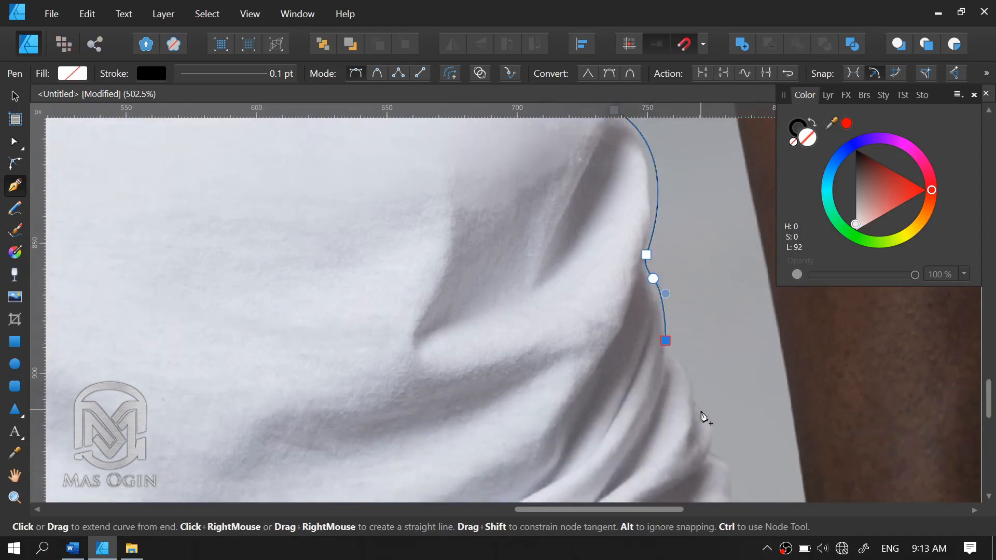
left_click_drag(695, 401, 696, 441)
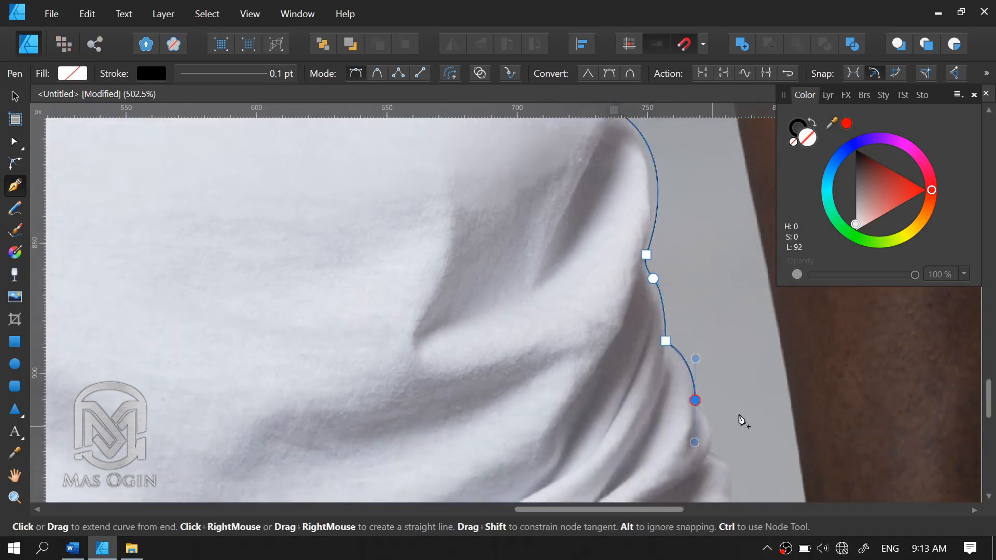
left_click_drag(742, 418, 687, 327)
left_click(645, 319)
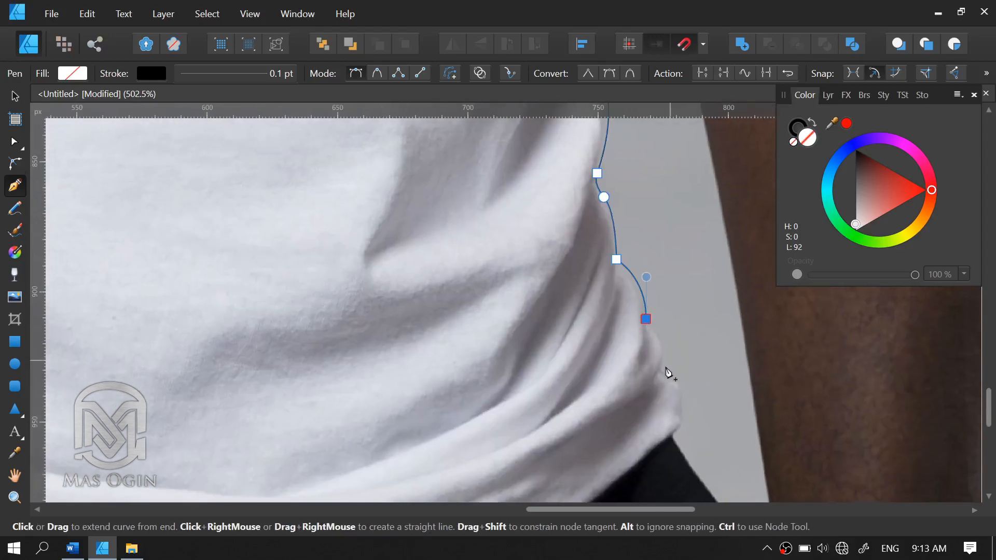
Trace the last small folds of the right edge down to the shirt's bottom right corner, using a corner node between the curves
left_click_drag(661, 367, 648, 395)
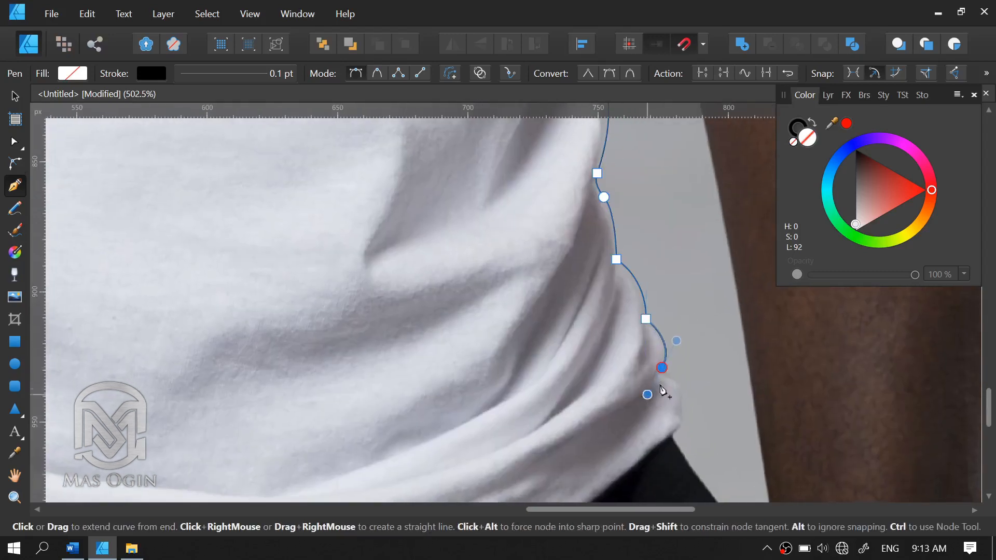
left_click(662, 368)
left_click(681, 380)
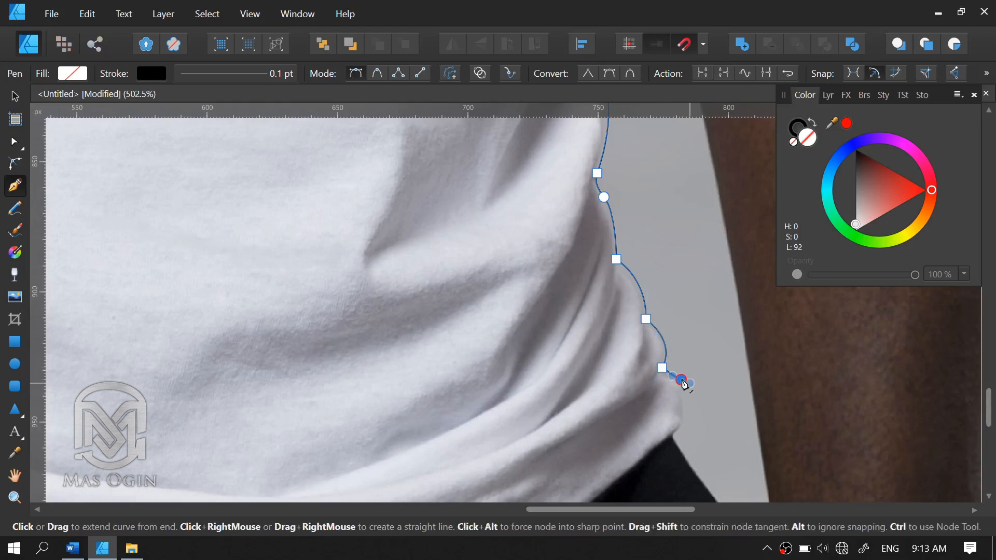
left_click_drag(675, 434, 659, 444)
Try to trace the right half of the bottom hem with a single long curve from the bottom right corner
scroll(638, 337, "down", 6)
scroll(522, 362, "up", 2)
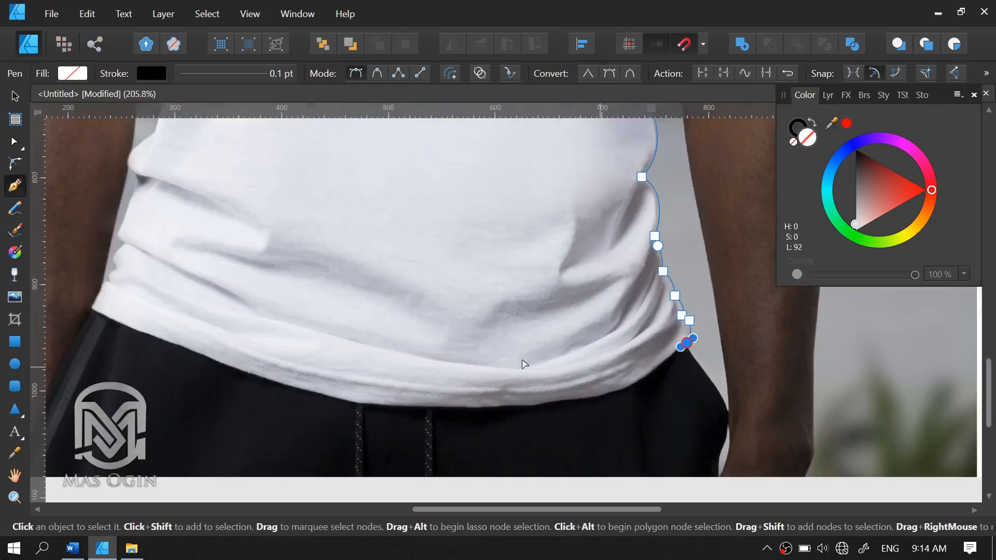
scroll(546, 260, "down", 6)
scroll(548, 261, "up", 1)
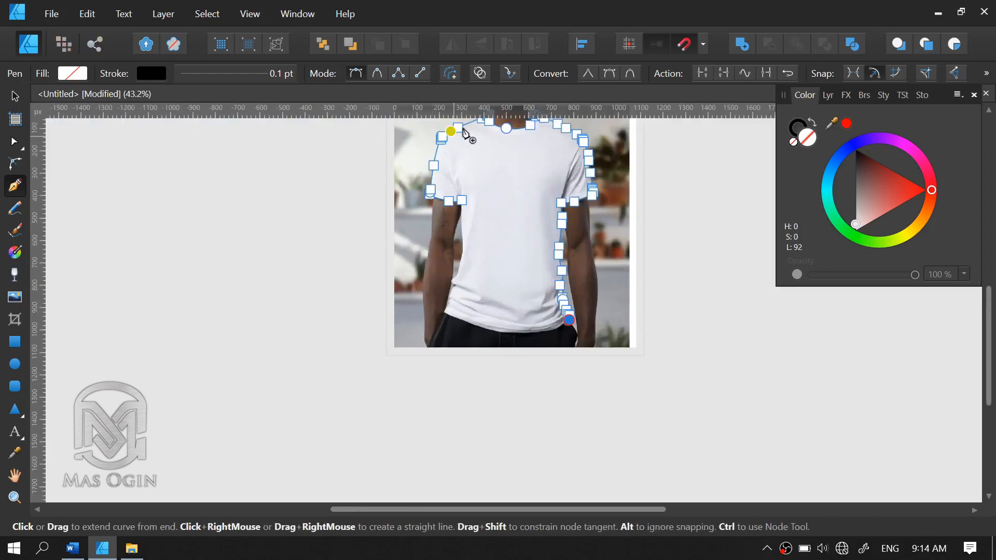
scroll(552, 326, "up", 8)
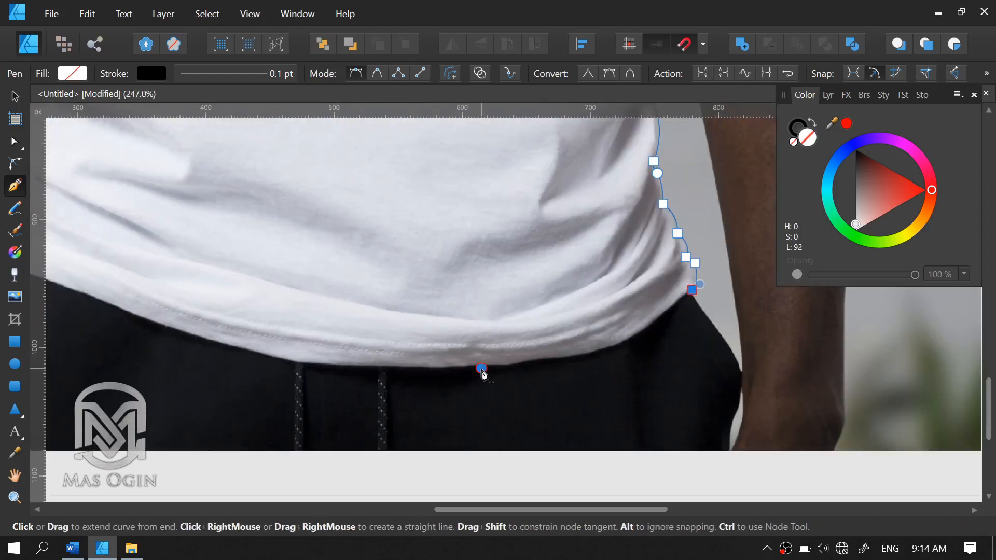
left_click_drag(481, 369, 315, 389)
key("ctrl+z")
Trace the hem from the bottom right corner to a nearby corner node, and on to the middle with a long curve
scroll(687, 334, "up", 2)
left_click_drag(621, 332, 600, 351)
left_click(622, 331)
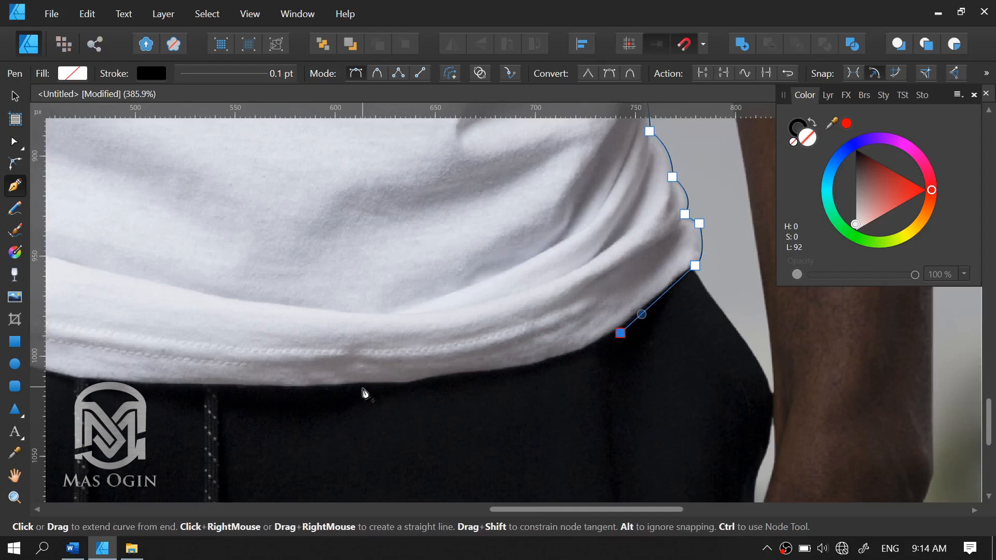
left_click_drag(363, 388, 213, 392)
Continue the hem outline past the trouser drawstrings with curved segments, ending at the shirt's bottom left corner
key("space")
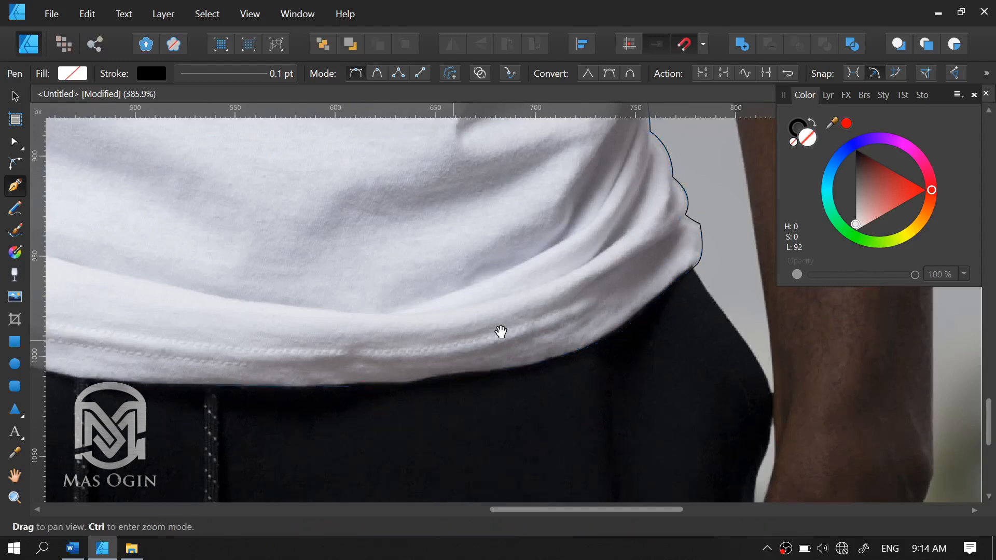
left_click_drag(501, 332, 694, 336)
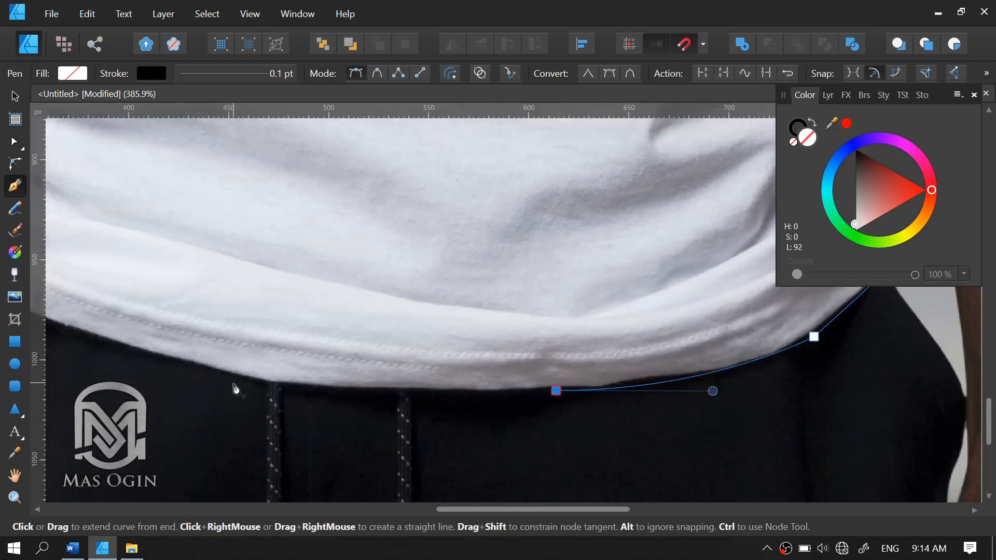
left_click_drag(228, 373, 142, 347)
key("space")
left_click_drag(360, 329, 779, 345)
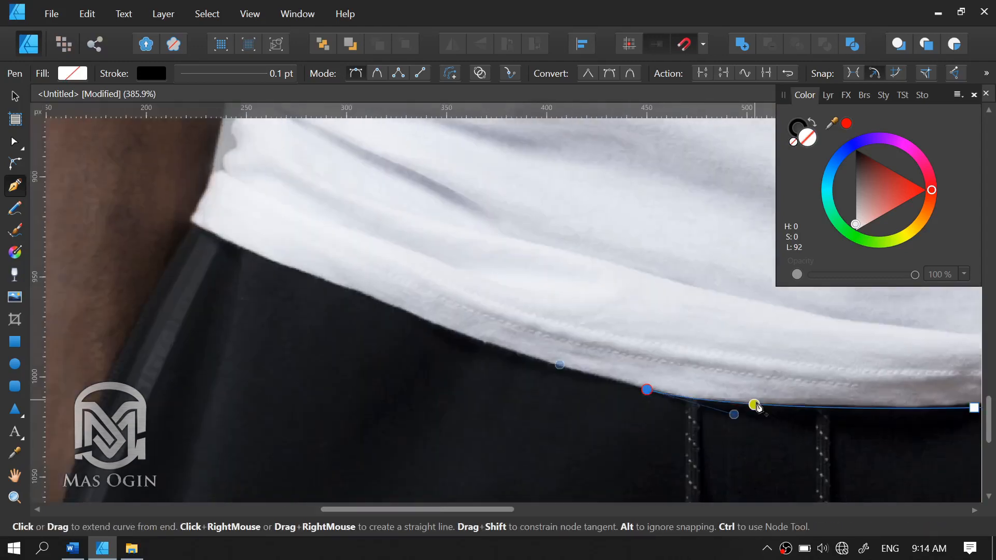
key("space")
left_click_drag(242, 208, 356, 262)
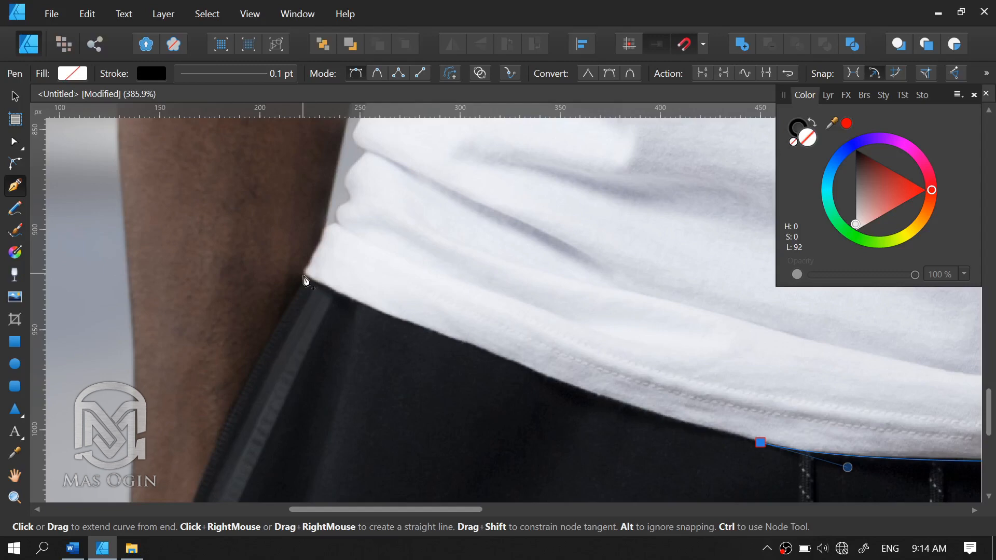
left_click_drag(306, 280, 196, 200)
Trace from the bottom left corner up the shirt's left edge over the small folds, with short curves joined at corner nodes
key("space")
left_click_drag(464, 254, 463, 314)
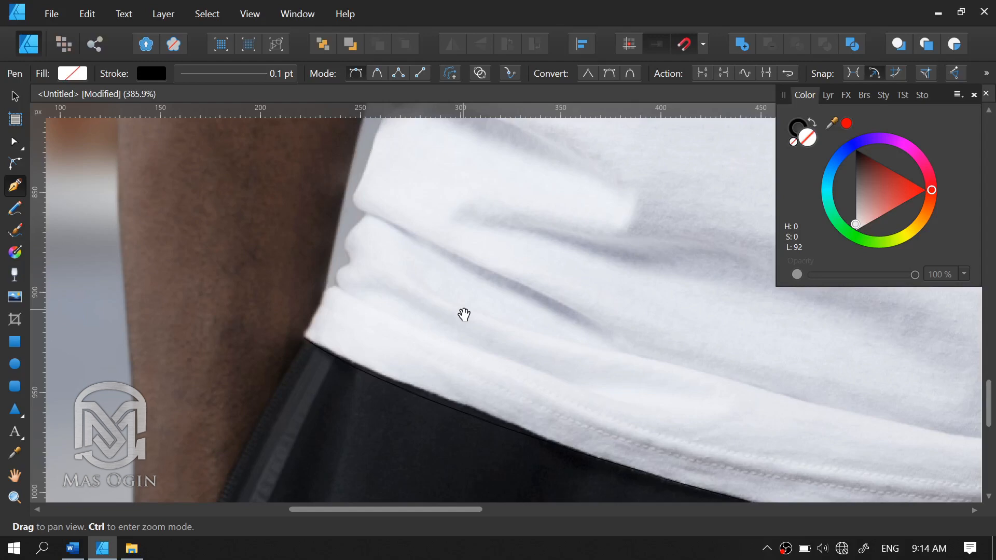
scroll(310, 324, "up", 2)
left_click_drag(323, 289, 332, 283)
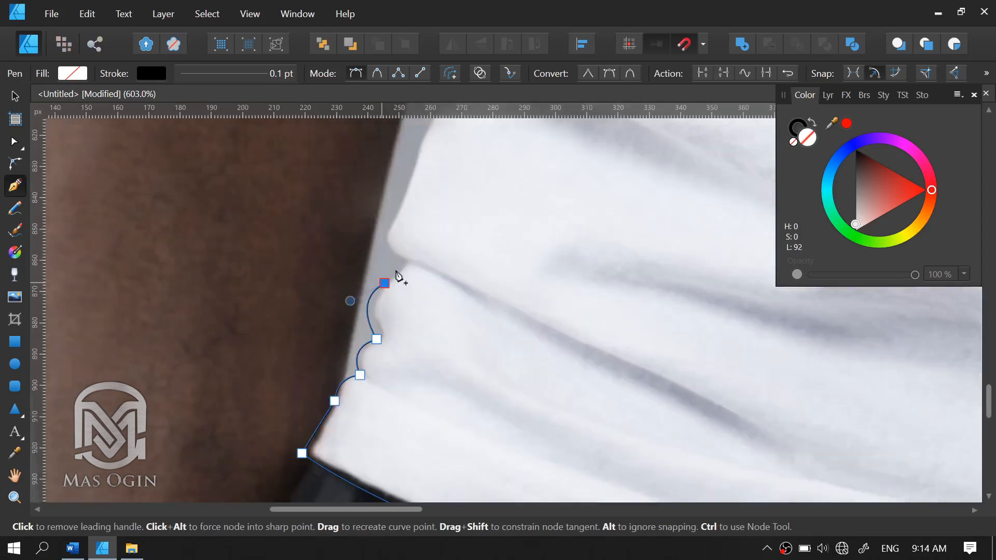
Trace around the large rounded fold overlapping the arm to a corner node, and add a straight segment to the left side's base
scroll(398, 267, "up", 2)
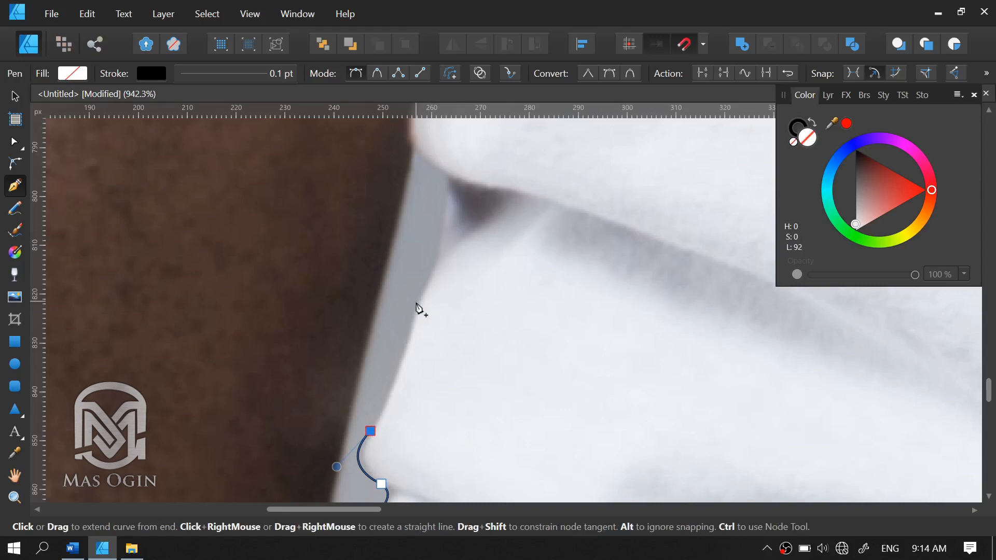
scroll(419, 309, "up", 4)
left_click_drag(448, 277, 520, 228)
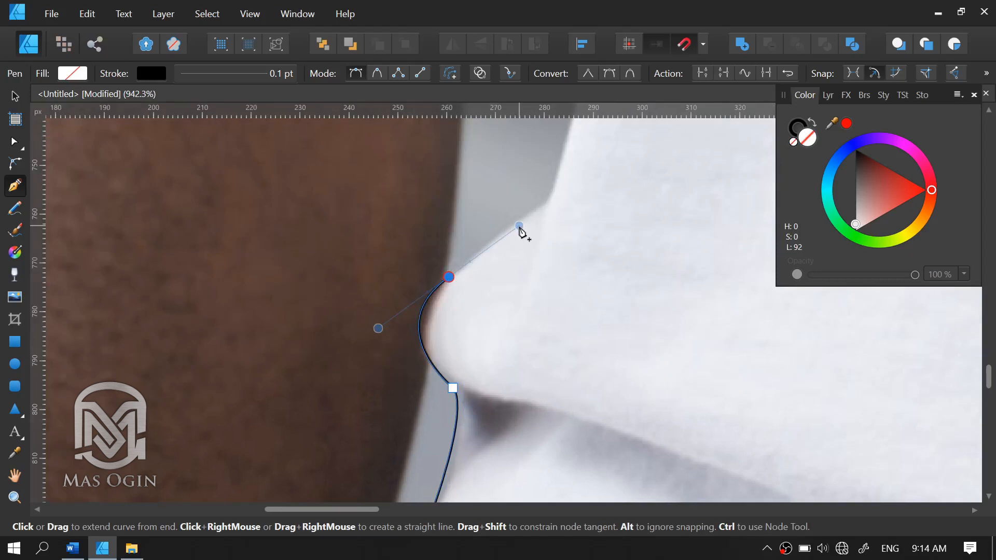
left_click(449, 277, "alt")
left_click(545, 200)
Continue the outline up the straight left side of the shirt to a node where the edge bends
scroll(550, 291, "up", 4)
scroll(553, 306, "down", 2)
scroll(553, 306, "up", 1)
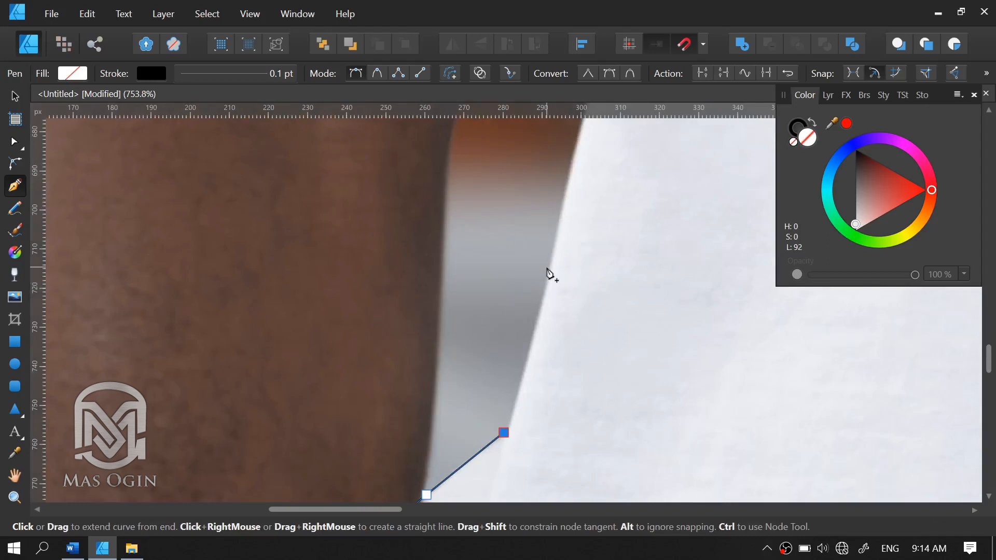
scroll(548, 273, "down", 2)
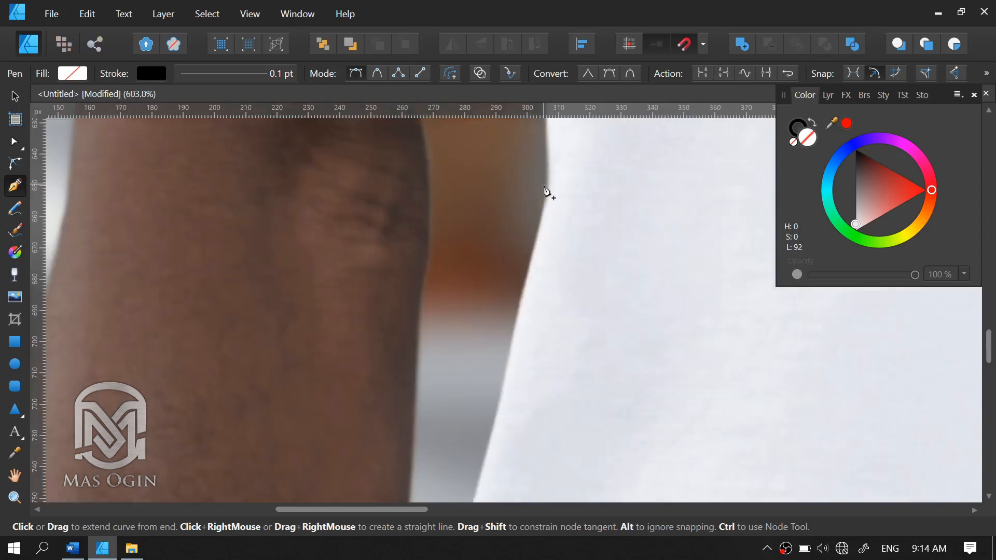
left_click_drag(541, 186, 556, 152)
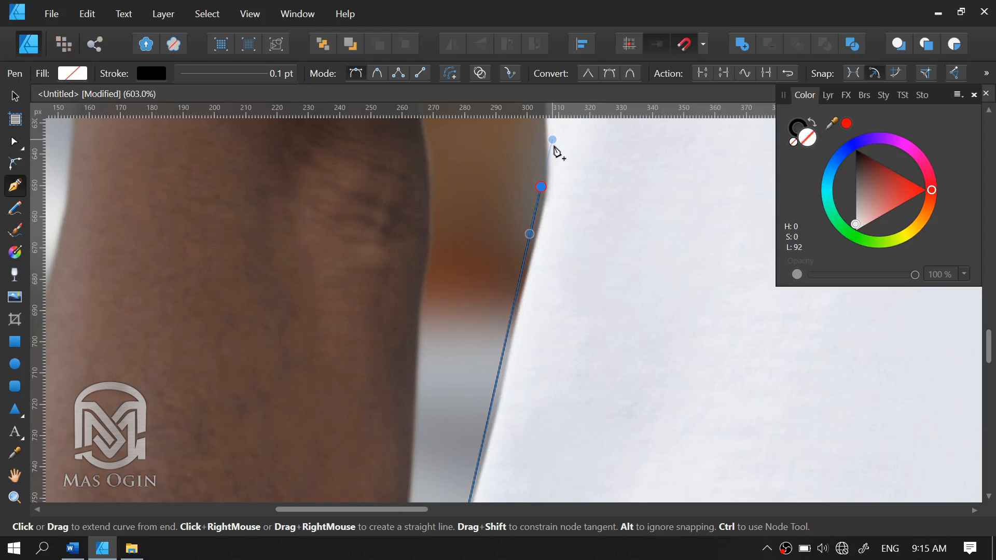
Continue the outline up the shirt's left side to the underarm with a smooth node, and close it at the sleeve
left_click_drag(554, 147, 610, 293)
left_click_drag(596, 203, 632, 337)
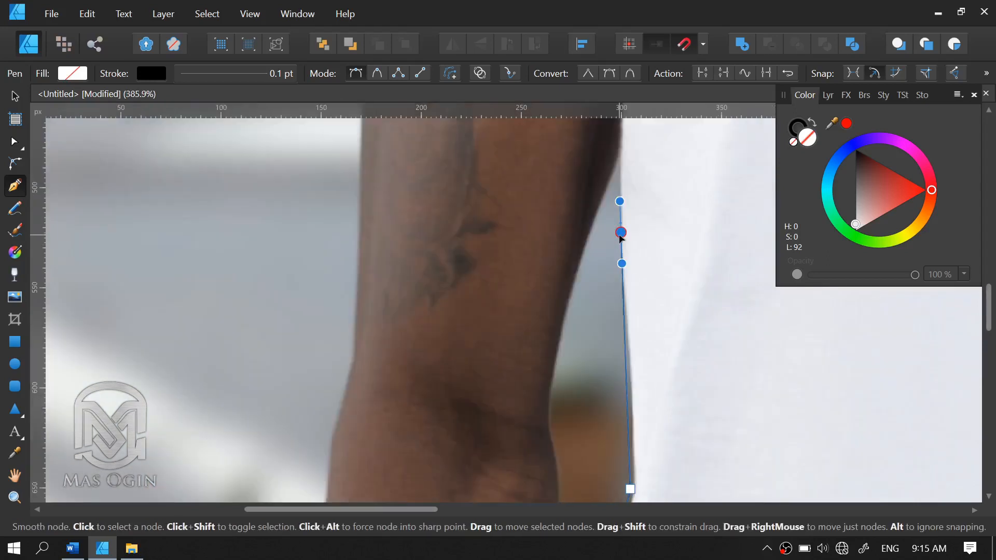
left_click_drag(620, 234, 619, 226)
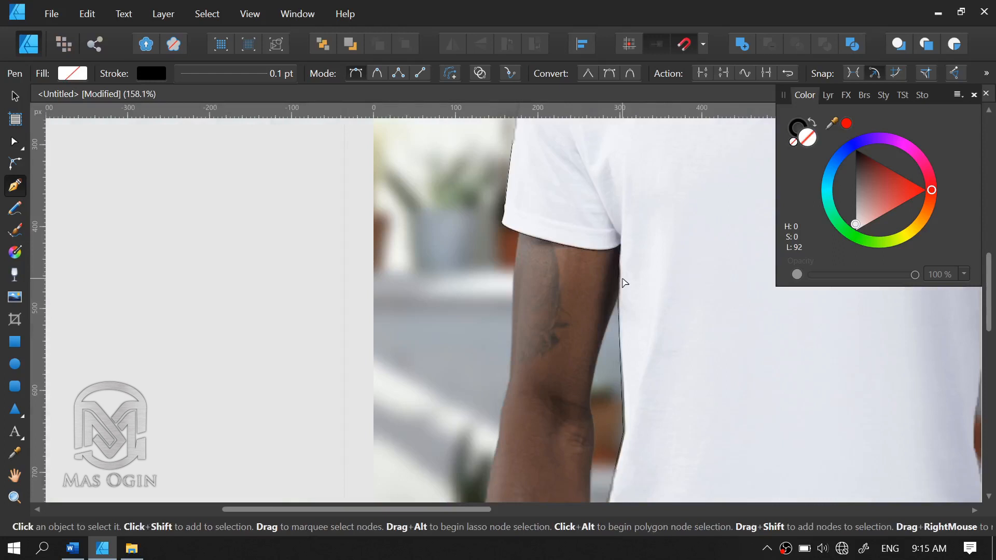
scroll(623, 280, "down", 5)
left_click(713, 283)
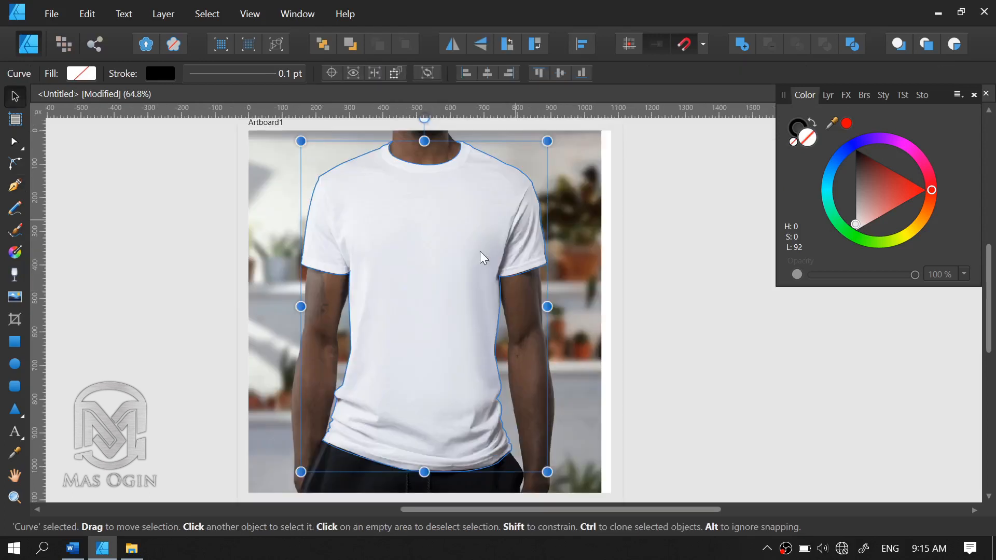
Swap the T-shirt curve's fill and stroke so it has a black fill and no stroke, and deselect it
left_click(807, 130)
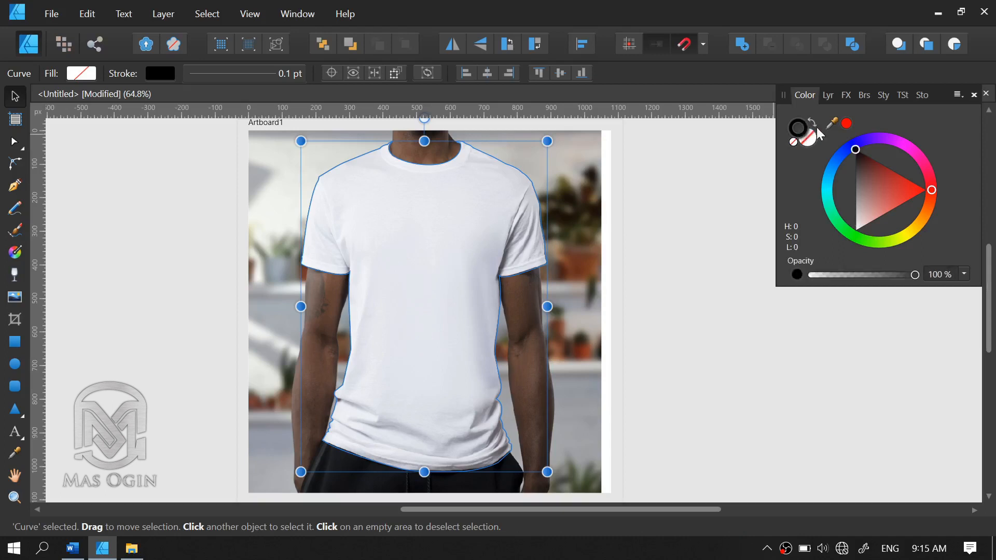
left_click(813, 124)
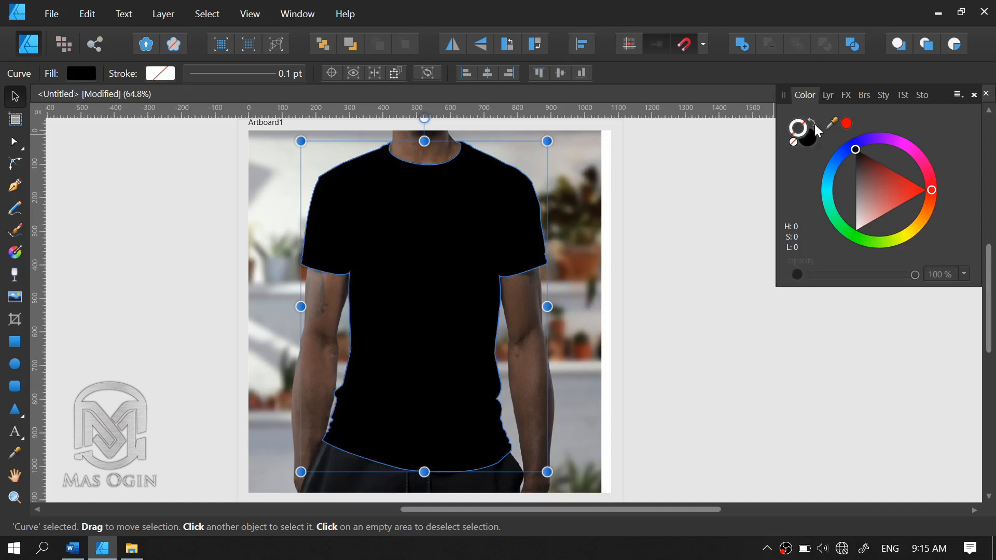
left_click(148, 321)
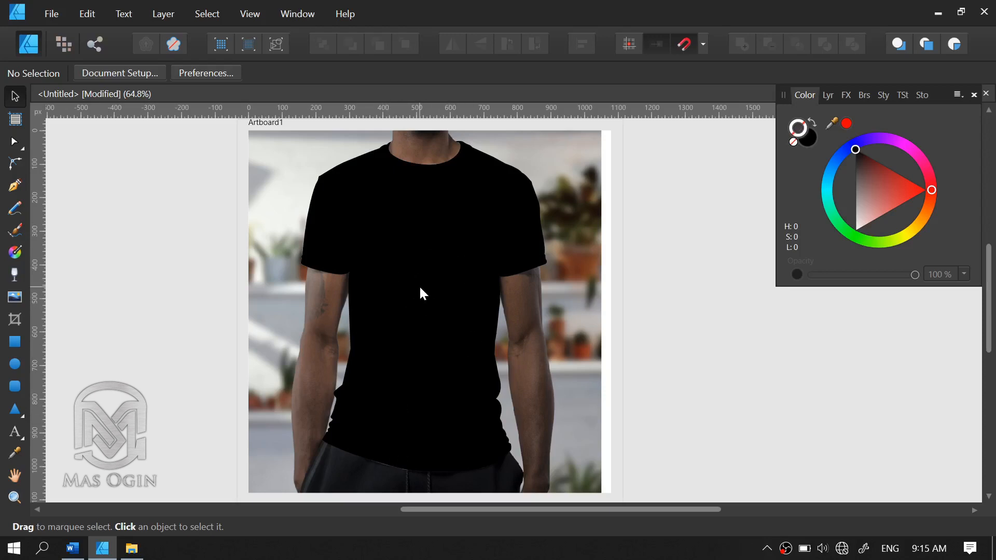
Lengthen the curve handle at the shirt's bottom left corner along the hem to reshape the hem segment over the trousers
scroll(387, 462, "up", 5)
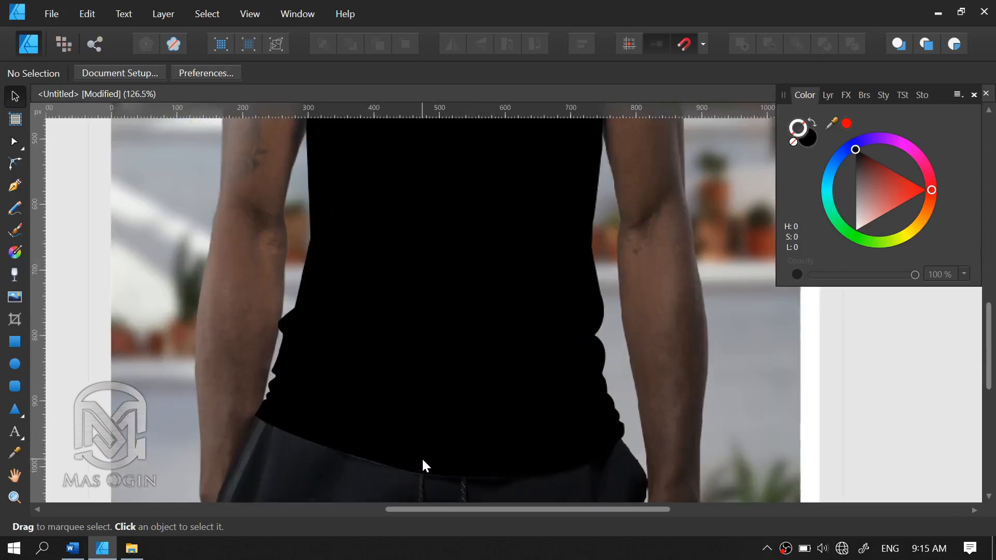
key("a")
left_click(378, 456)
scroll(372, 474, "up", 5)
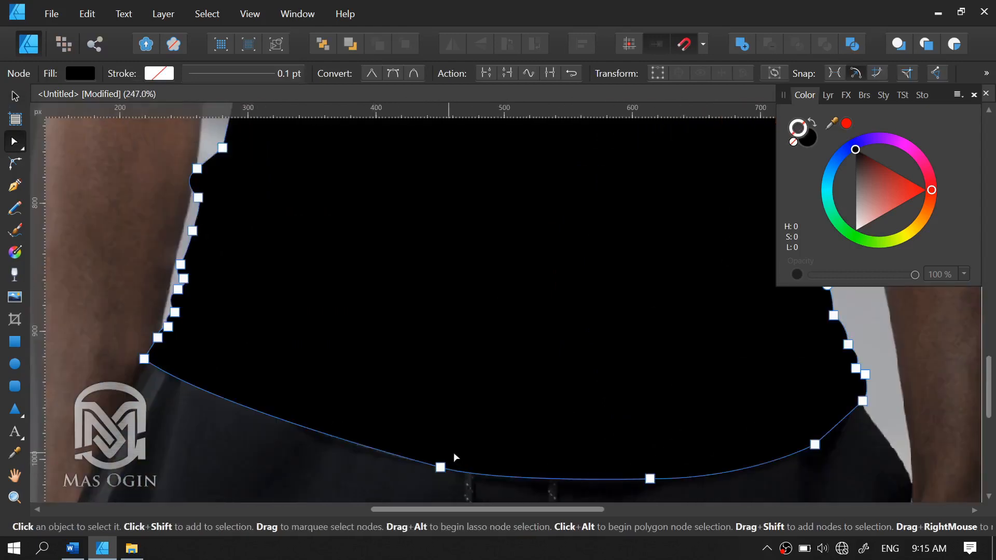
scroll(484, 369, "down", 1)
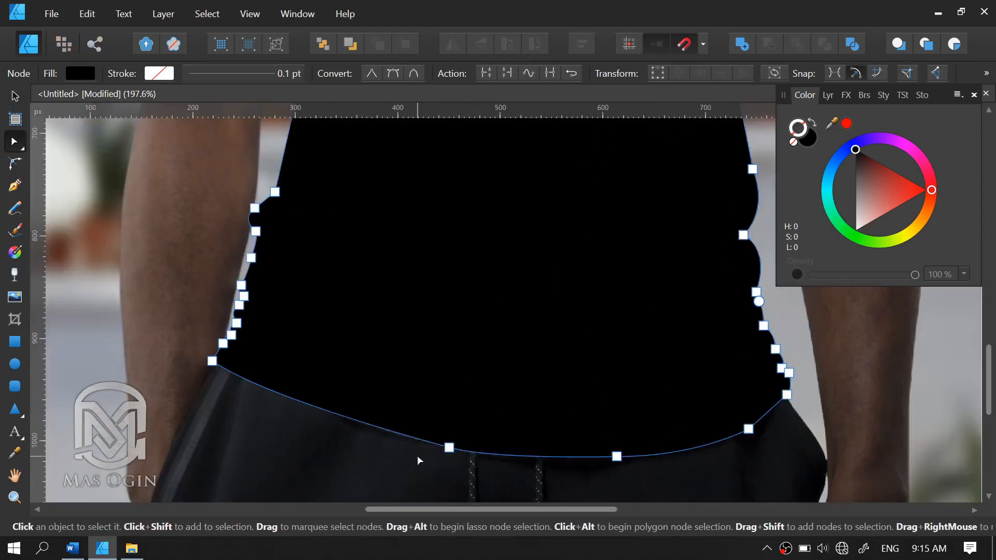
scroll(418, 460, "up", 2)
left_click(467, 441)
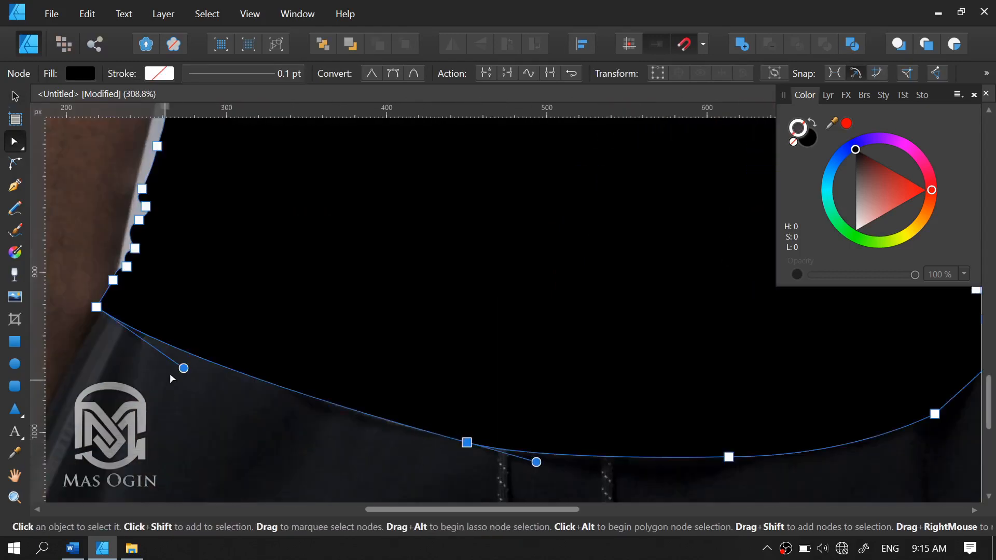
left_click_drag(182, 370, 297, 415)
scroll(361, 325, "down", 6)
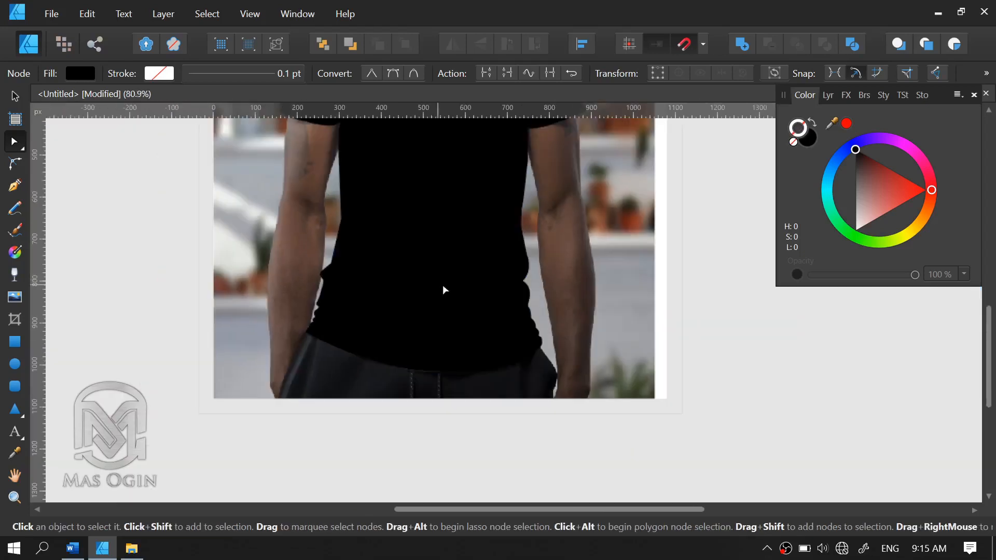
scroll(443, 285, "down", 1)
left_click_drag(496, 183, 504, 319)
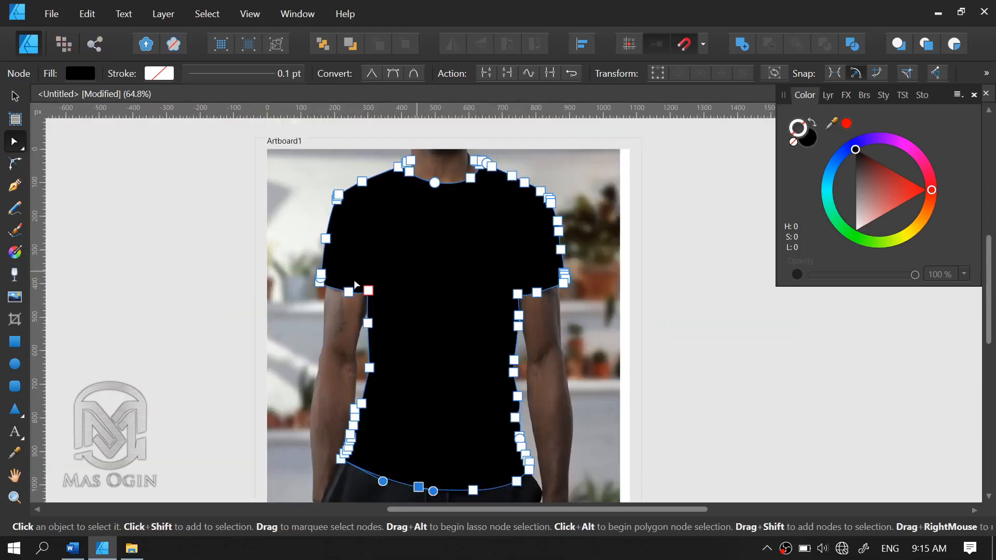
scroll(475, 225, "up", 1)
Select the shirt curve as a whole object and expand Artboard1 in the layer list
key("v")
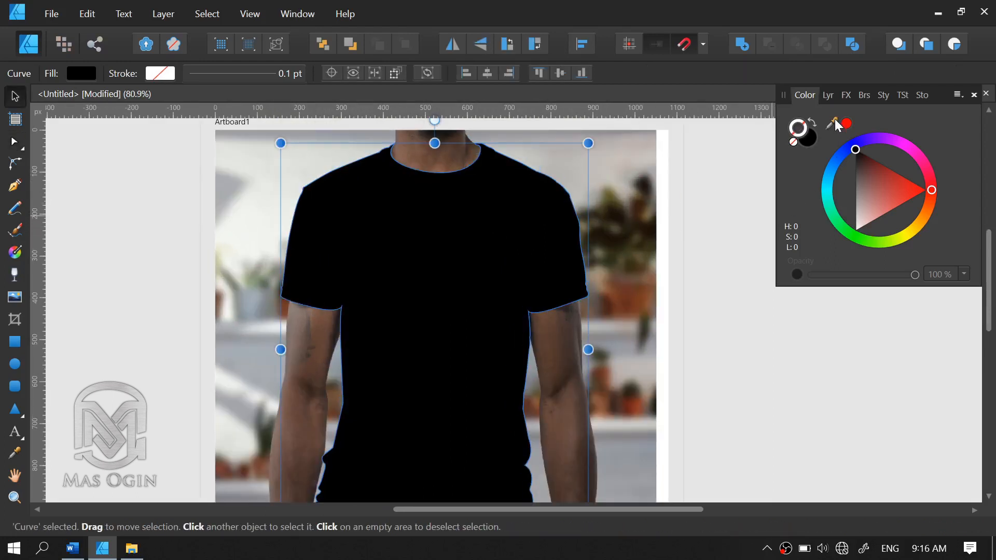
left_click(828, 96)
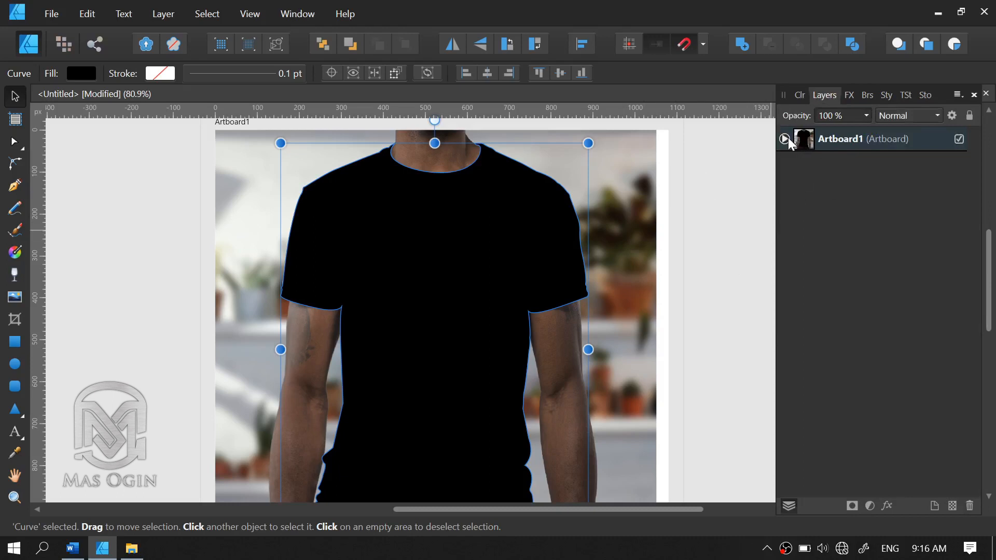
left_click(784, 139)
left_click(793, 97)
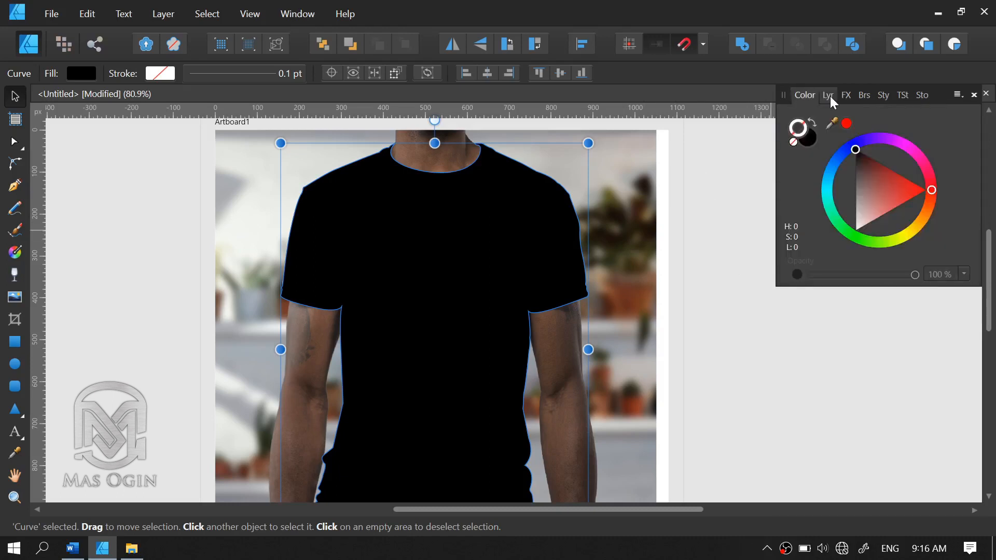
left_click(830, 98)
left_click(803, 96)
left_click(821, 96)
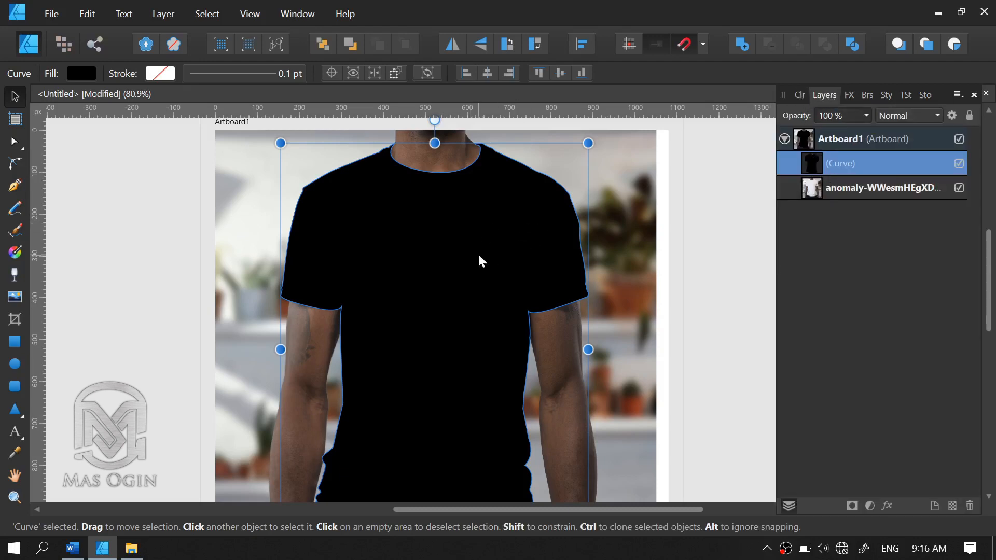
double_click(865, 164)
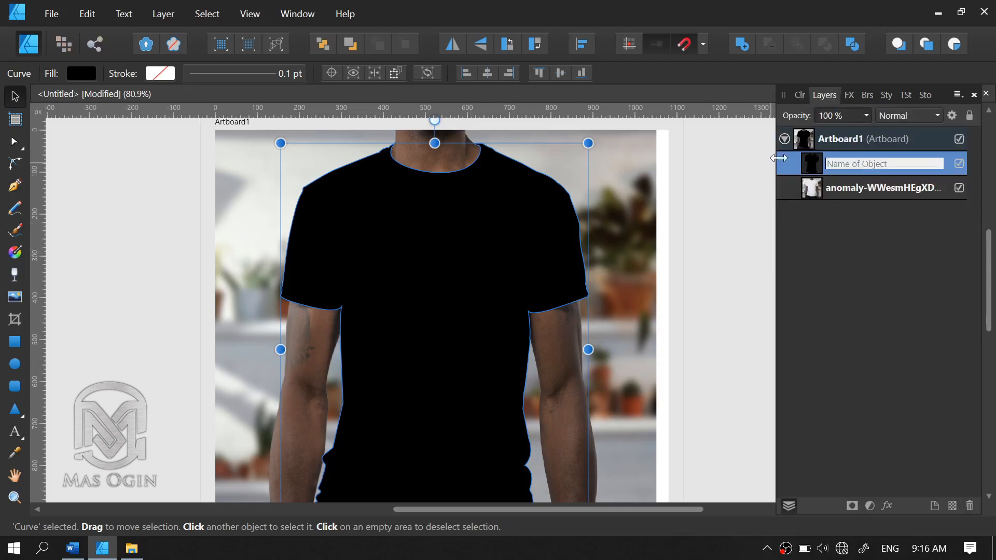
left_click(841, 189)
left_click(848, 188)
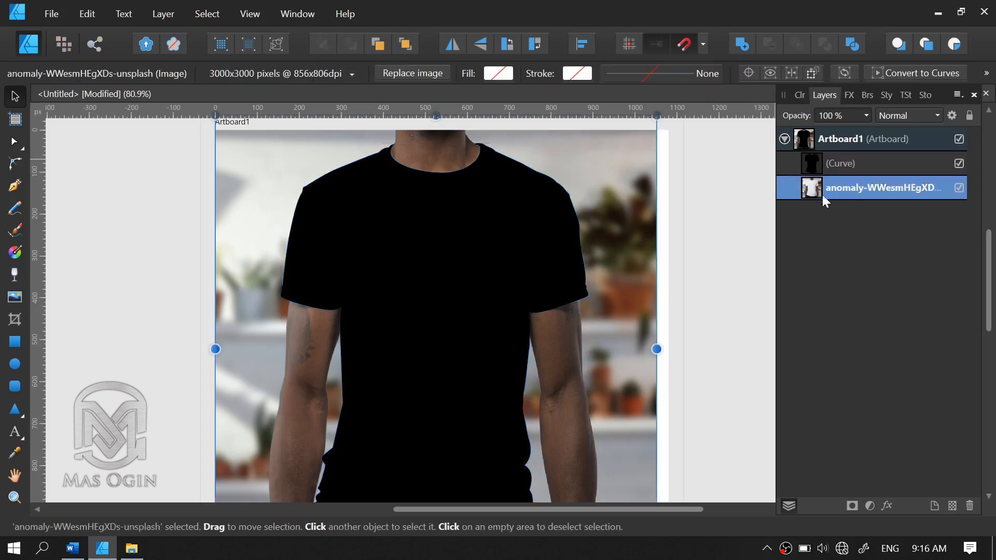
left_click(871, 165)
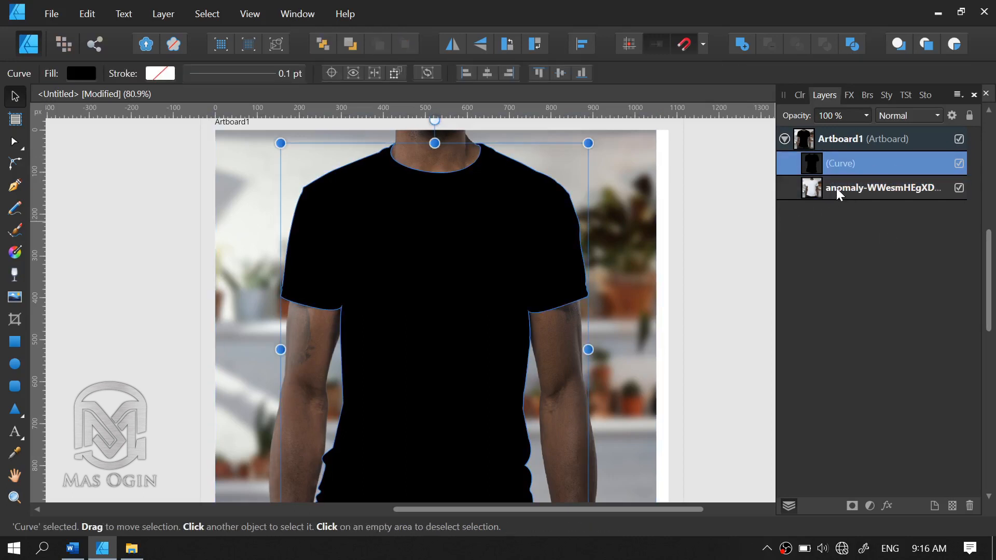
left_click(836, 188)
Duplicate the black T-shirt curve layer
left_click(849, 164)
right_click(877, 168)
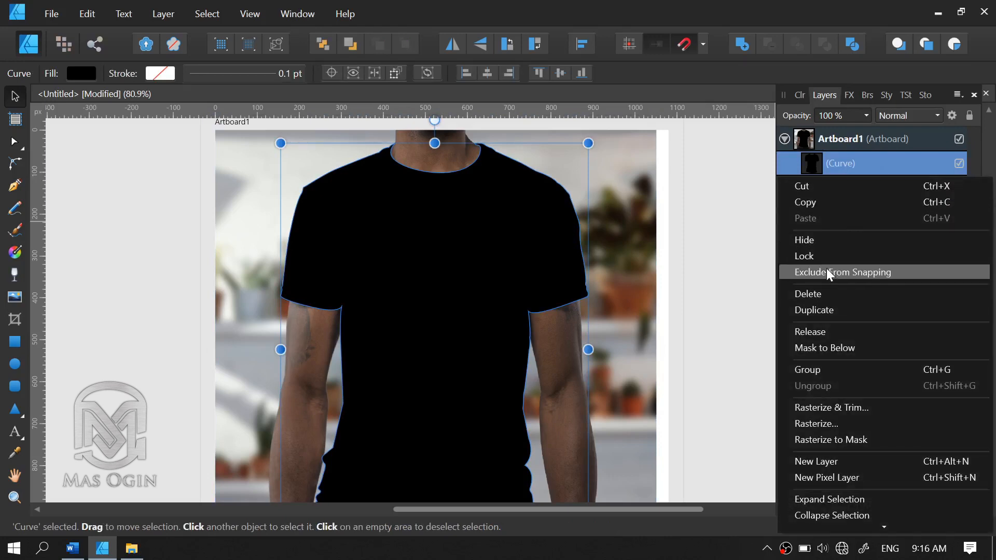
left_click(815, 310)
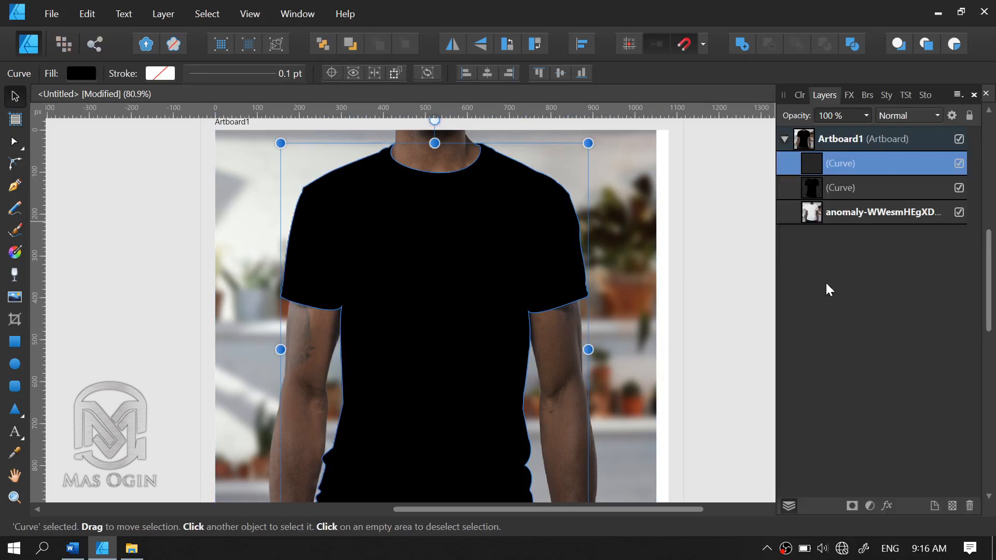
Give the lower of the two T-shirt curves a black stroke and no fill
left_click(841, 183)
left_click(800, 96)
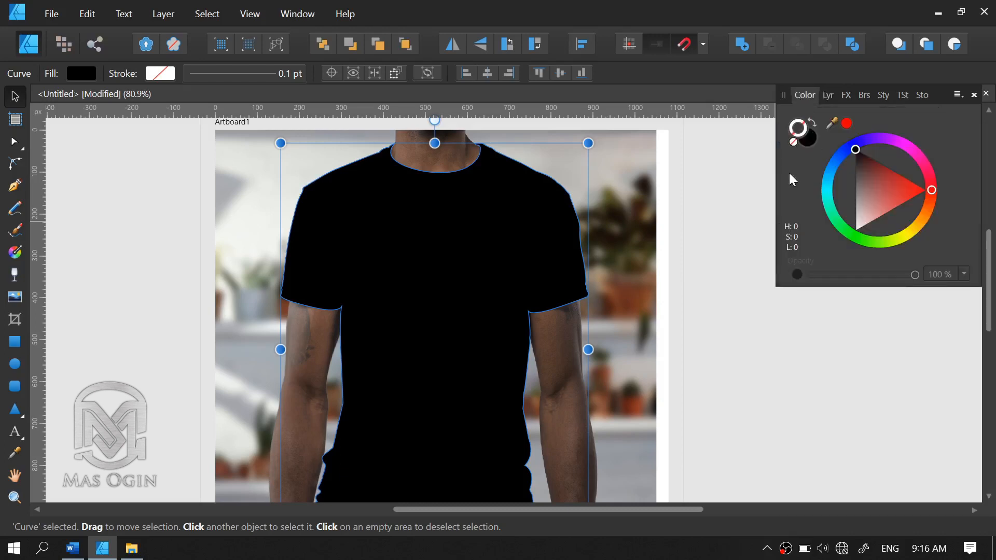
left_click(807, 138)
left_click(810, 121)
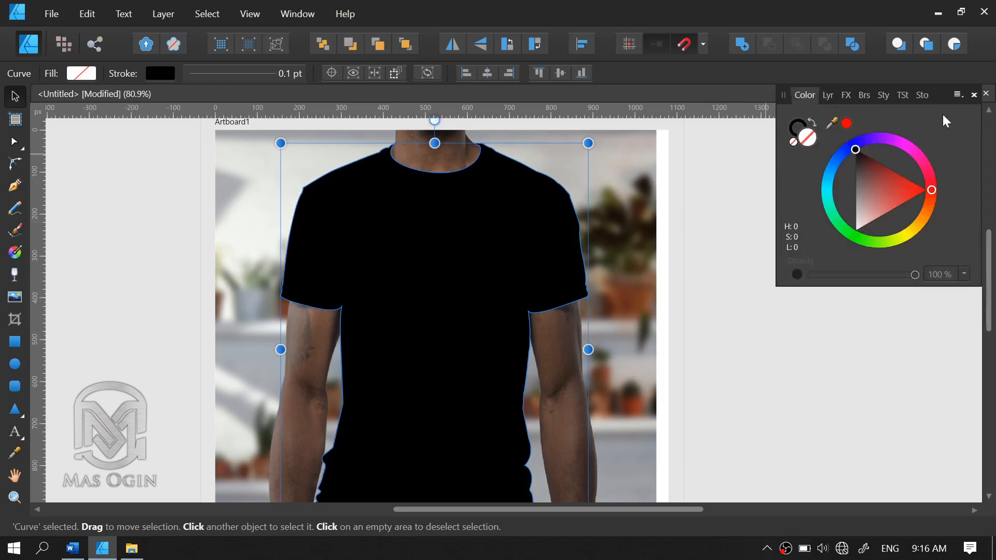
Hide the upper, black-filled T-shirt curve layer
left_click(828, 96)
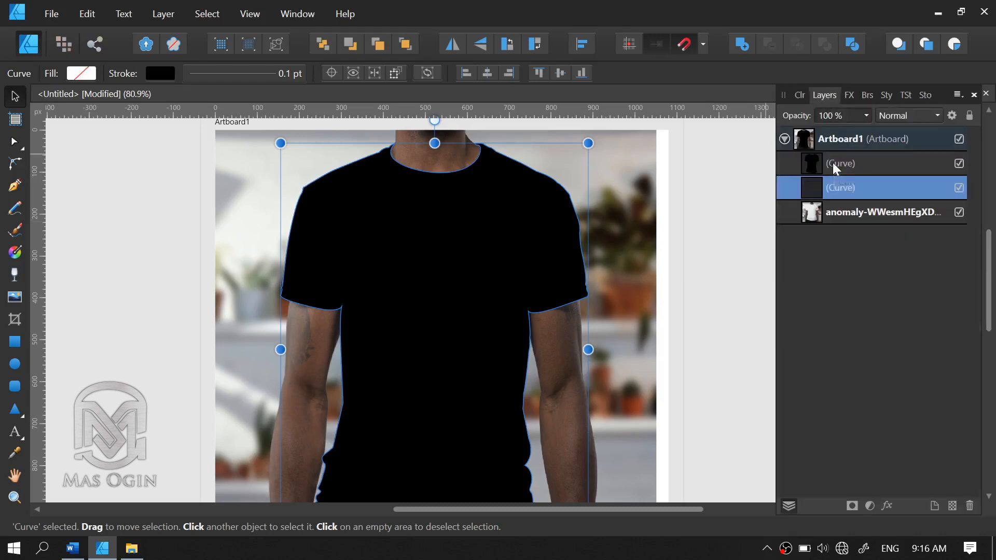
left_click(833, 163)
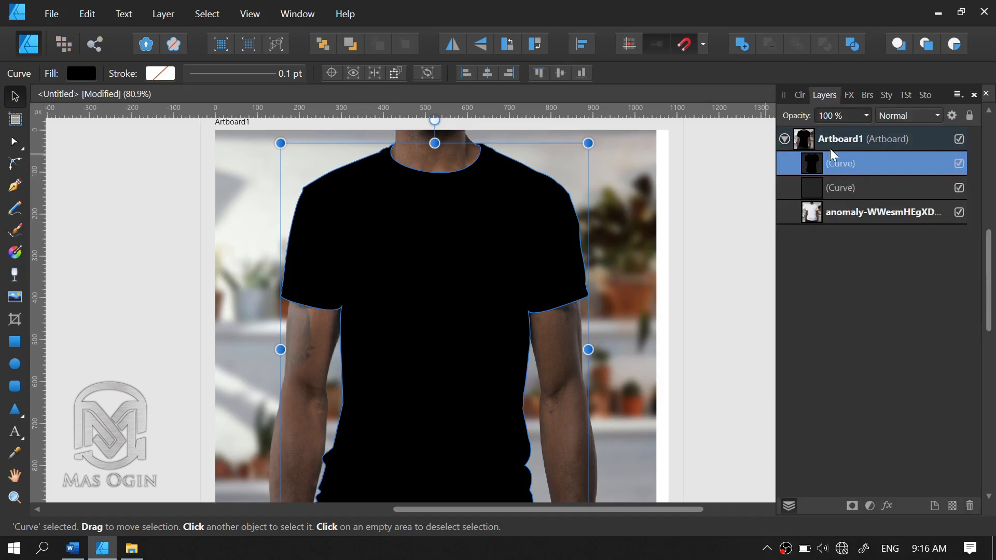
left_click(959, 163)
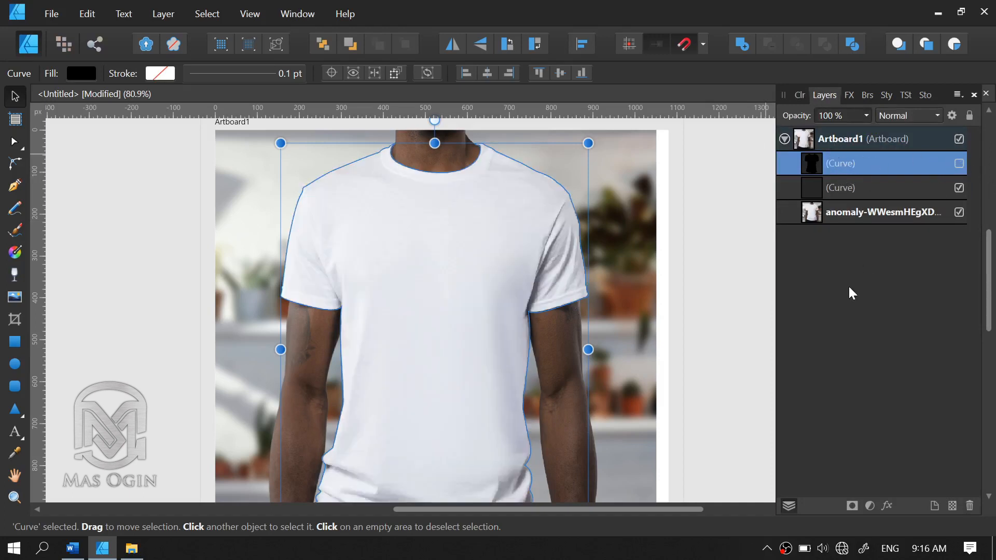
Duplicate the T-shirt photo layer beneath the curves
left_click(840, 189)
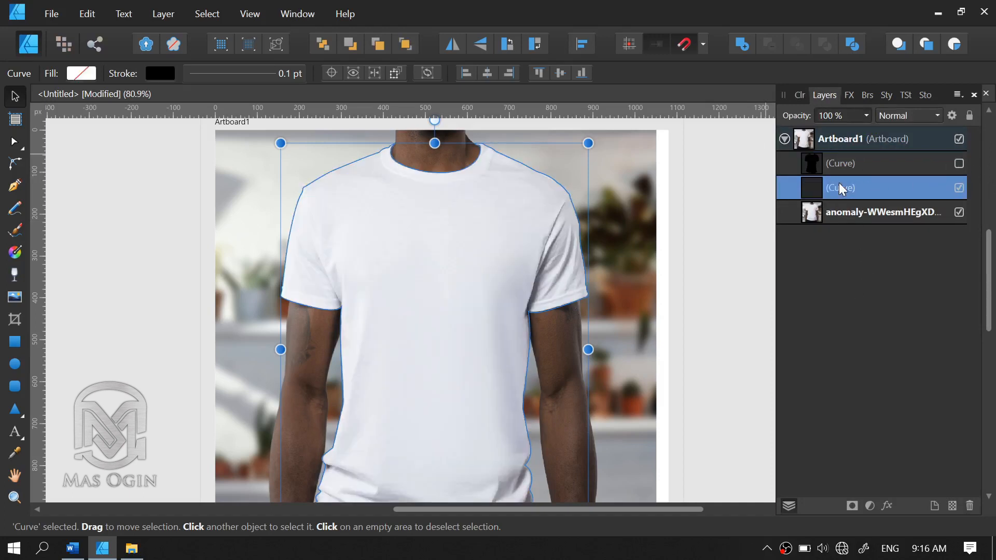
left_click(834, 217)
right_click(838, 214)
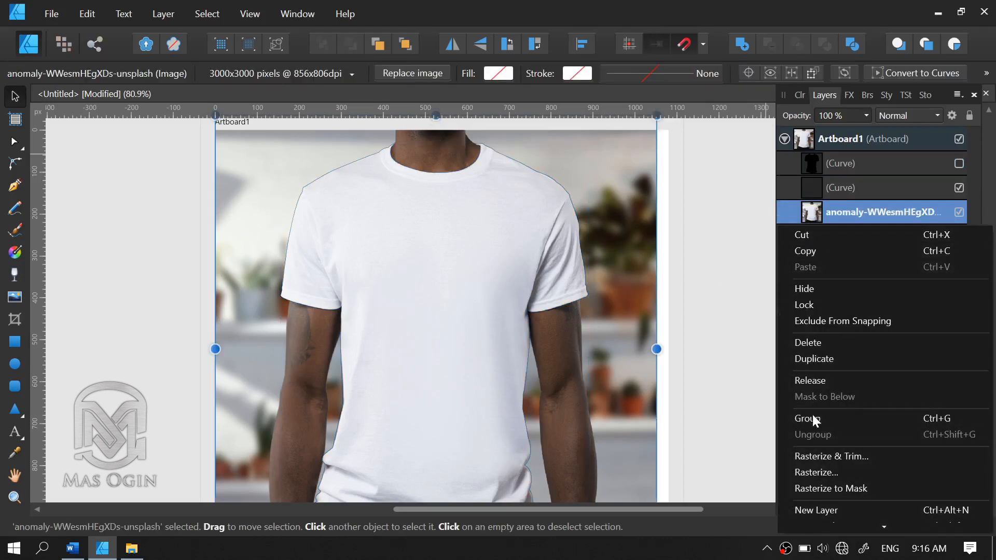
left_click(830, 359)
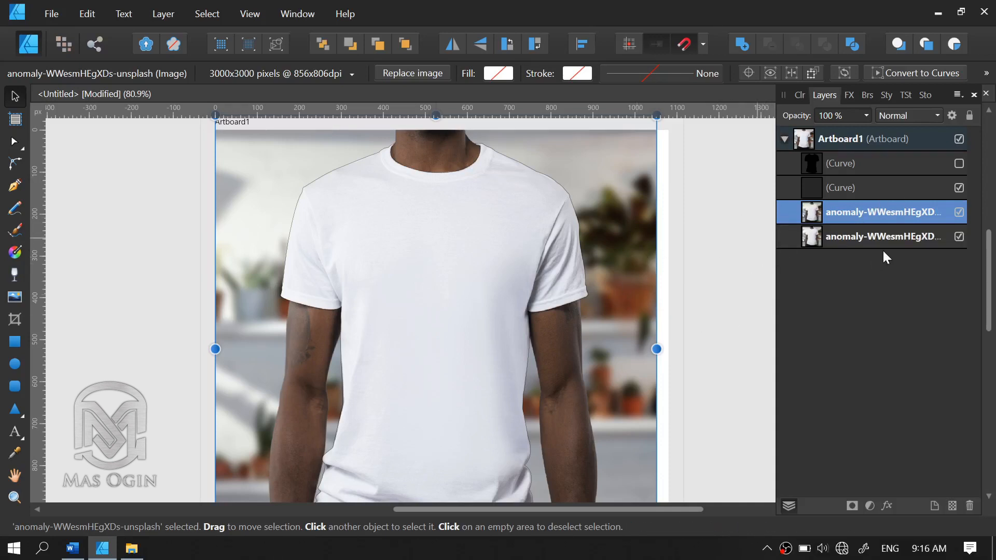
Rename the lower copy of the photo layer as mockup
left_click(841, 235)
double_click(842, 235)
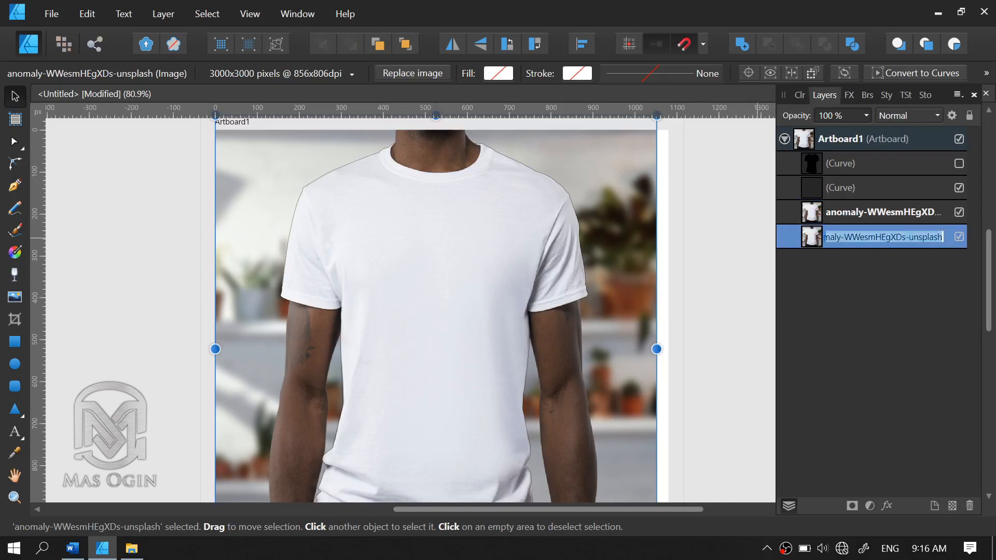
type("mockup")
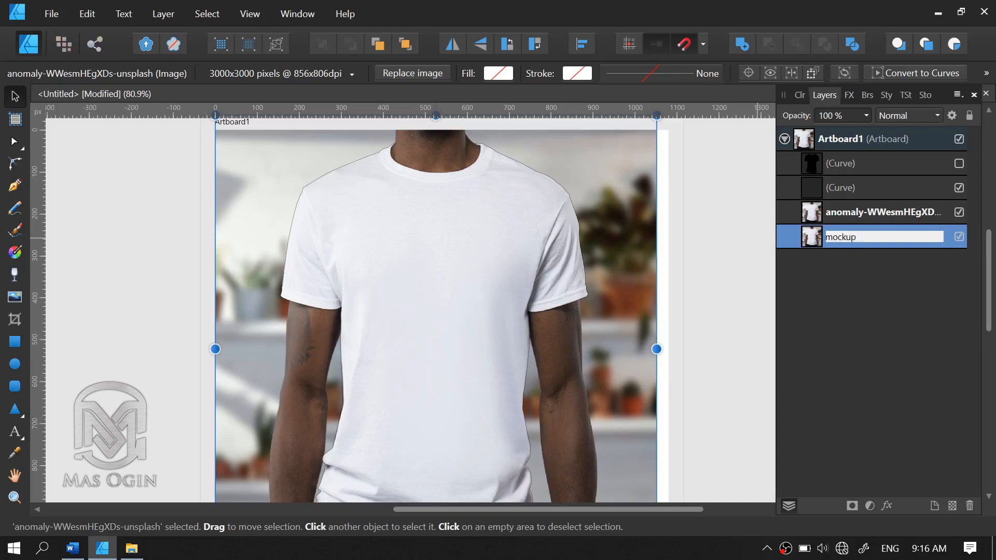
key("Return")
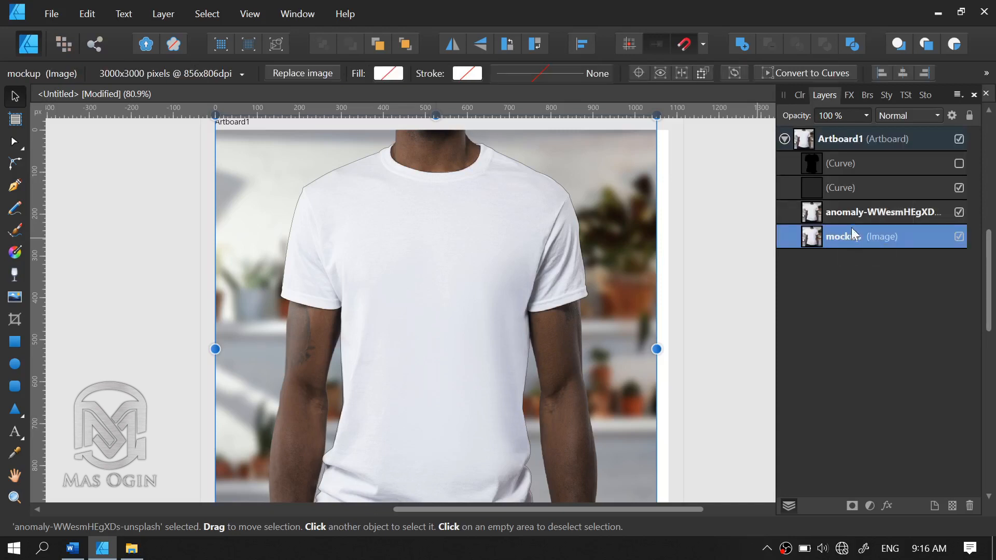
Nest the upper T-shirt photo layer inside the outlined T-shirt curve so the curve clips it
left_click(854, 217)
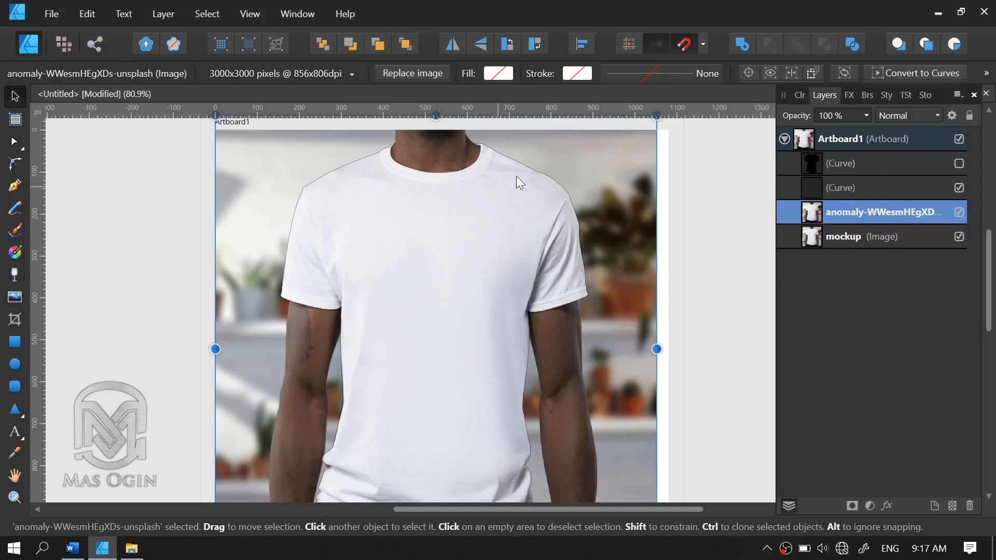
left_click(540, 173)
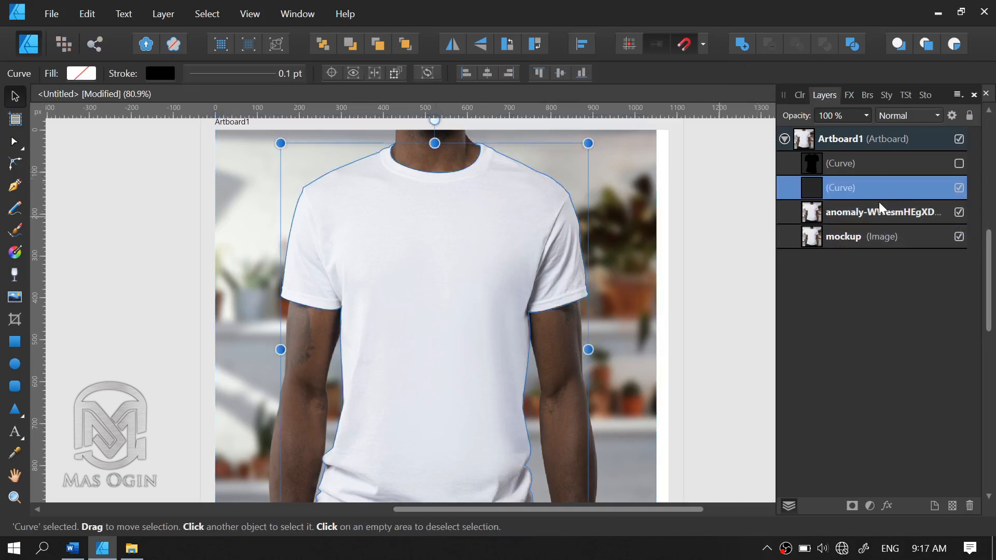
left_click(850, 215)
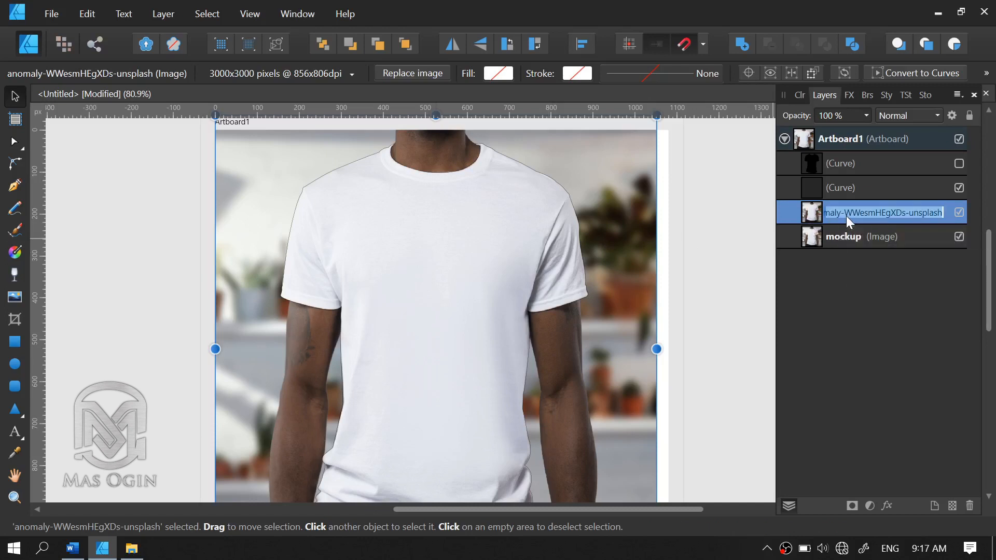
left_click_drag(846, 216, 850, 198)
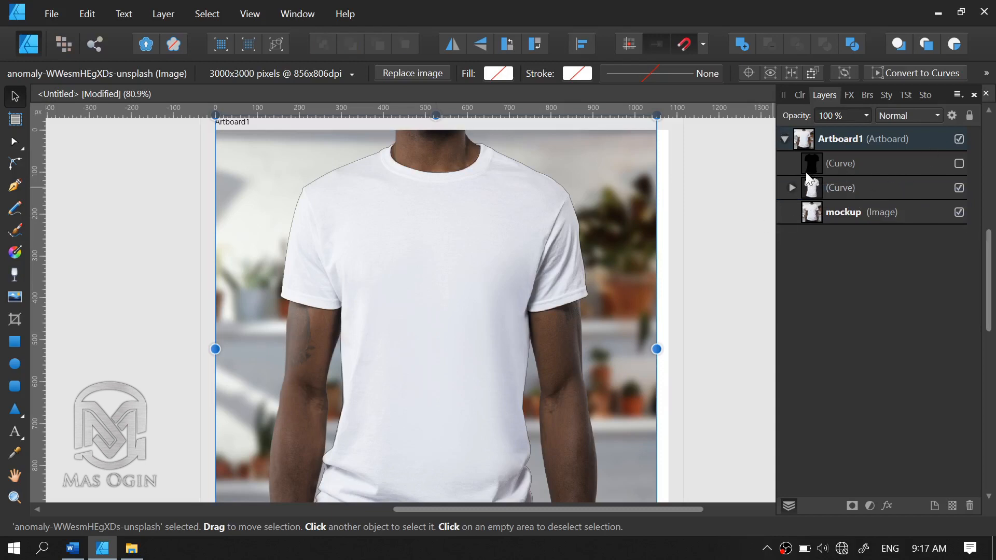
Rename the T-shirt curve that holds the clipped photo as shadow
double_click(836, 186)
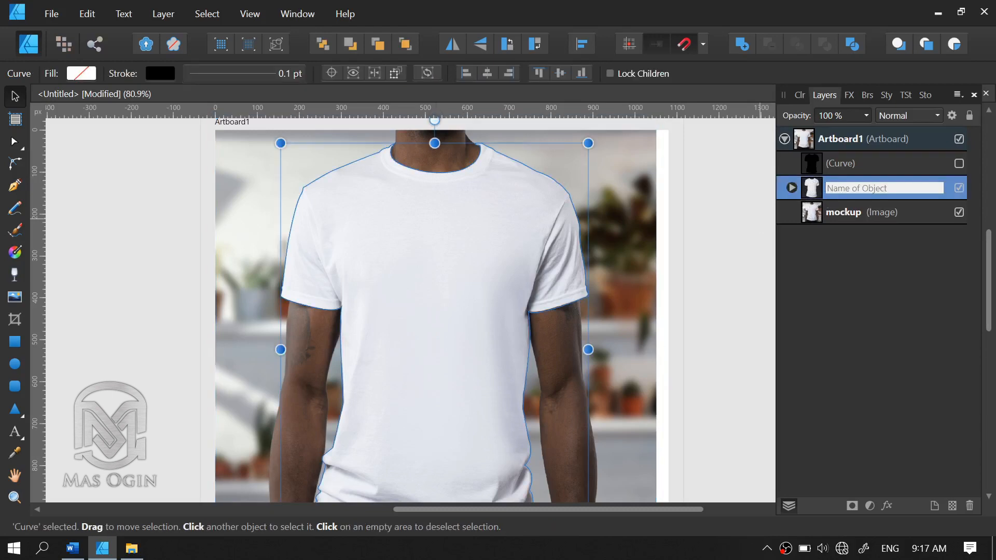
type("shadow")
key("Return")
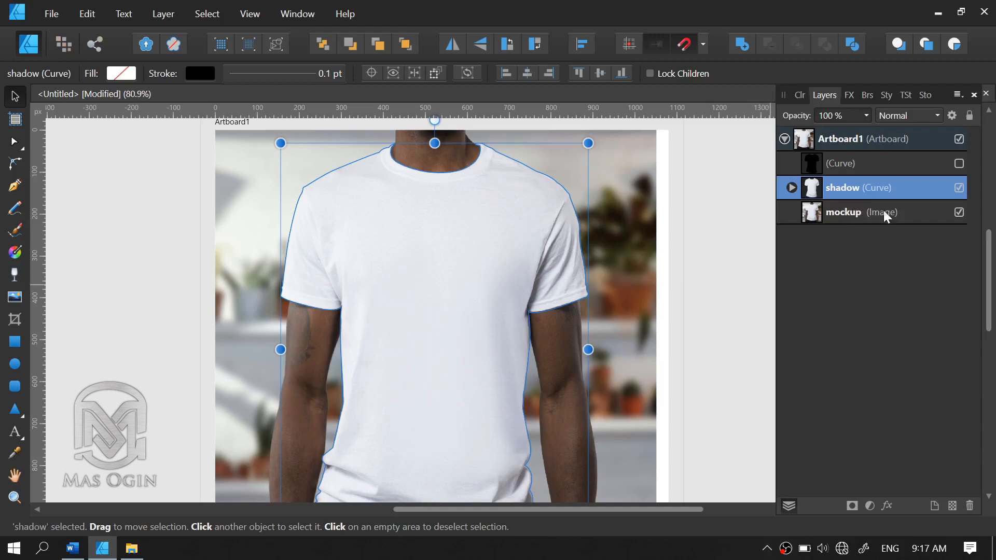
Rename the hidden black-filled T-shirt curve as ganti warna and briefly toggle its visibility on and off
double_click(844, 166)
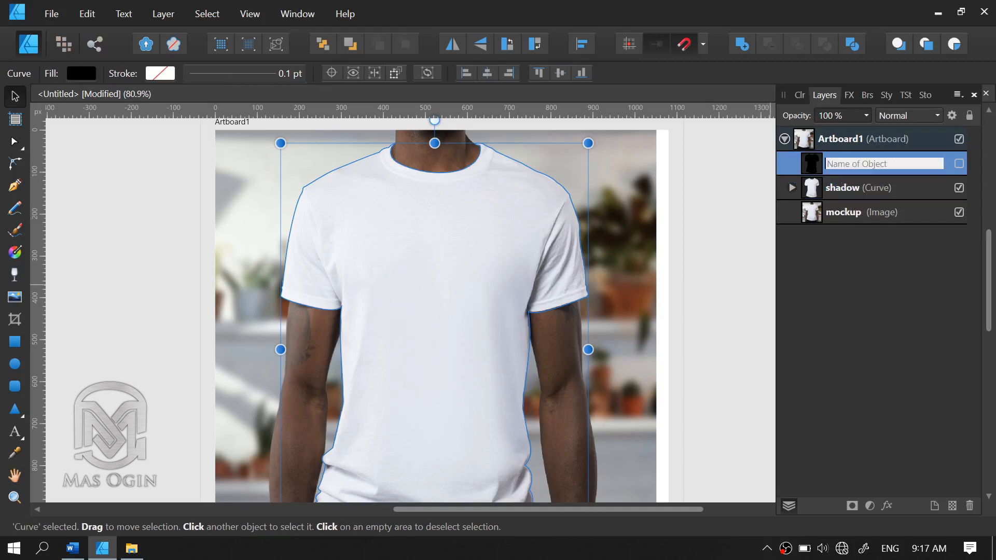
type("ganti warna")
key("Return")
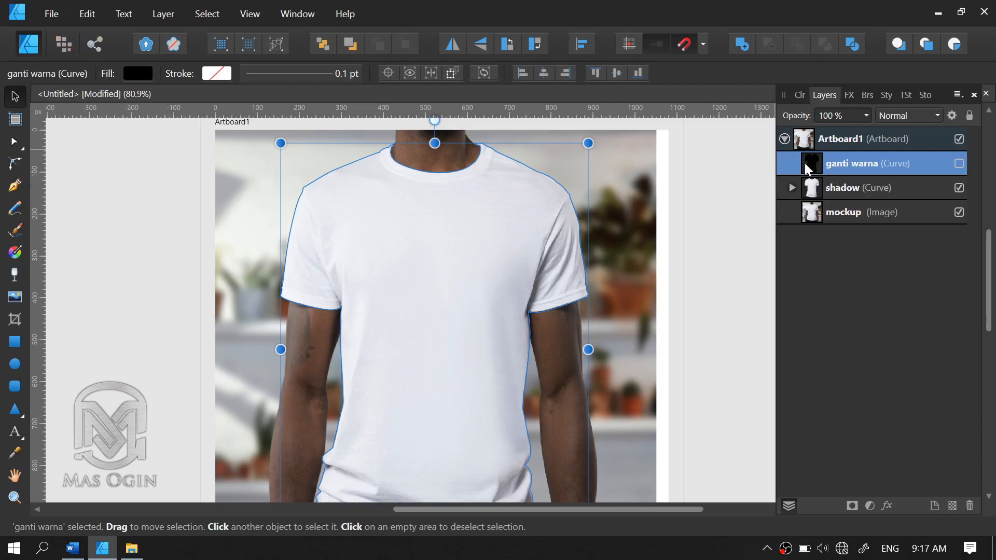
double_click(847, 160)
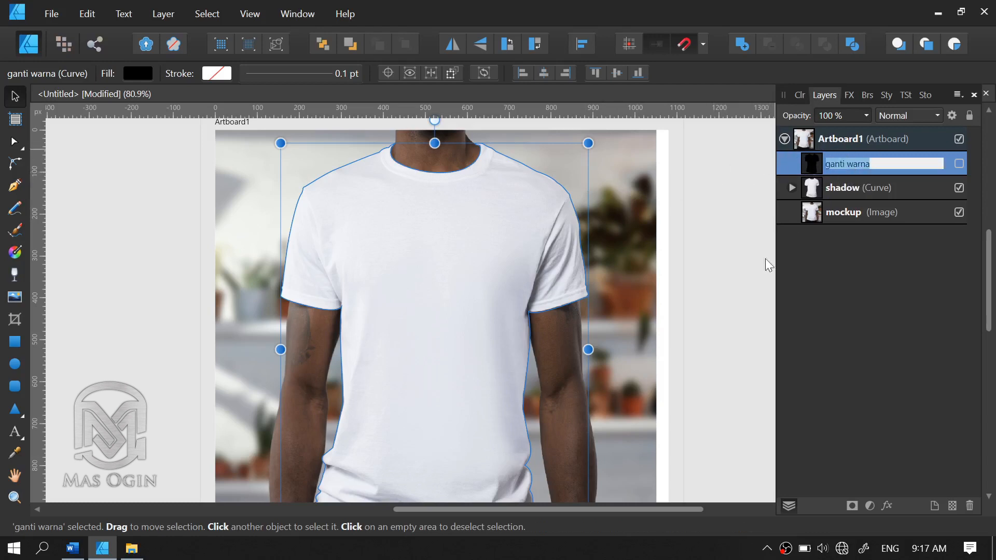
left_click(870, 163)
key("Return")
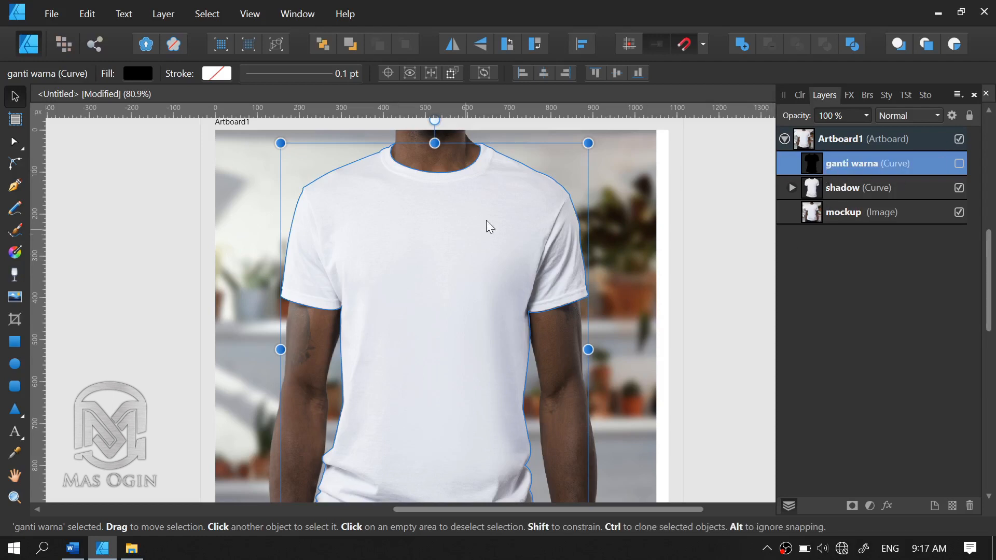
left_click(959, 164)
left_click(959, 164)
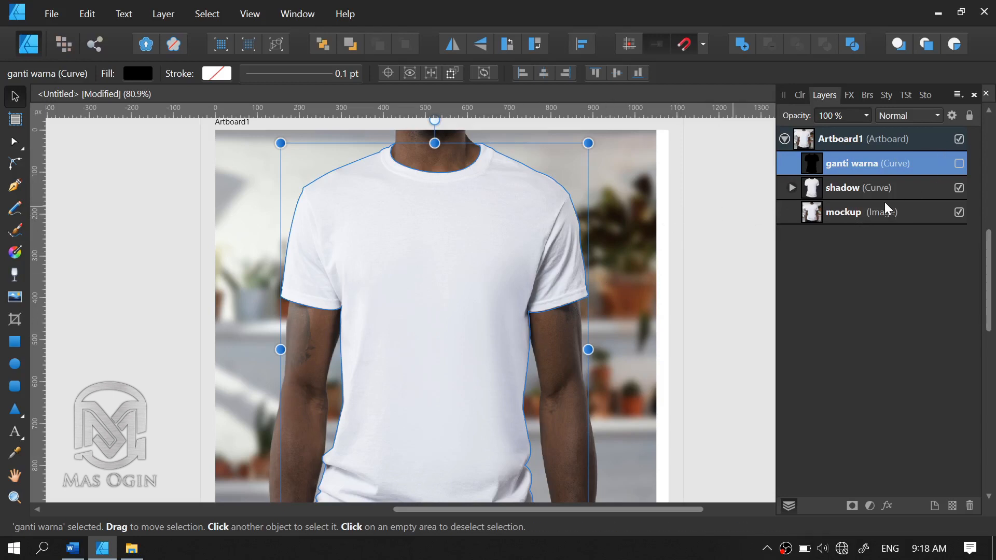
Add a Levels adjustment to the shadow layer with the black level at 22%
left_click(849, 189)
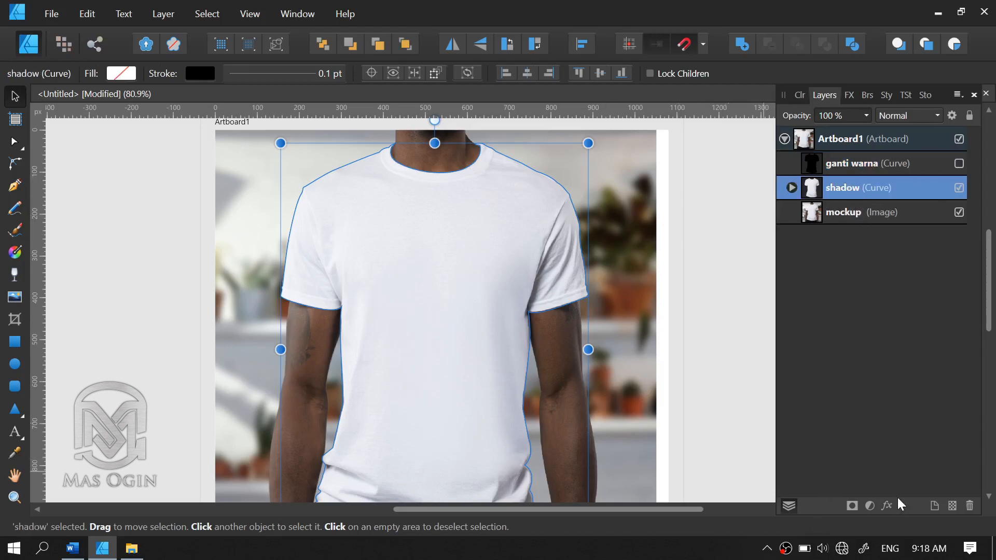
left_click(869, 508)
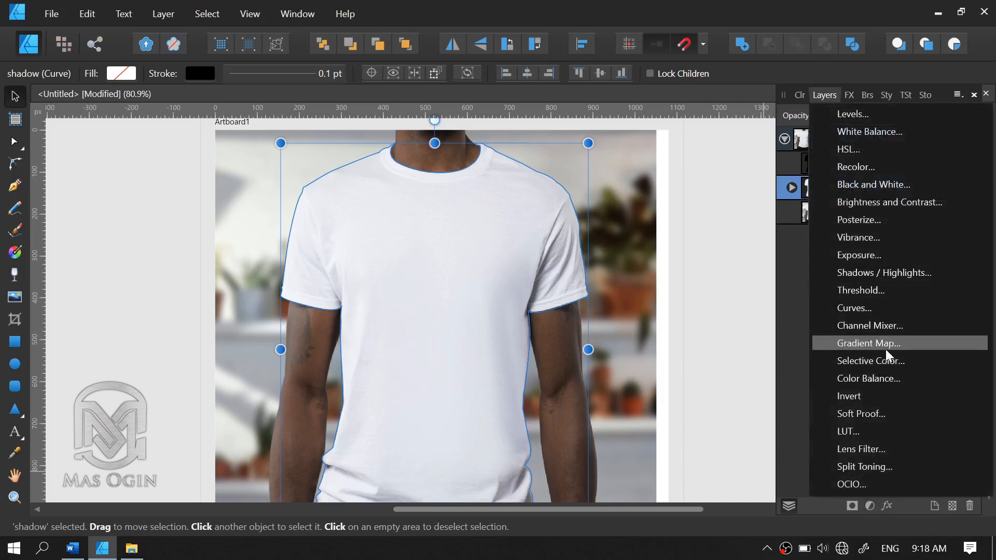
left_click(860, 114)
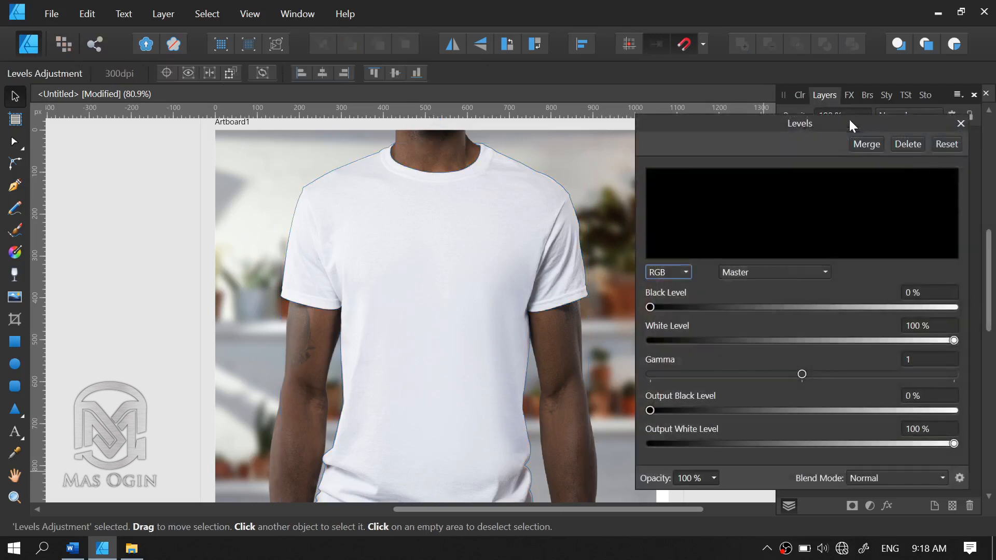
left_click(910, 294)
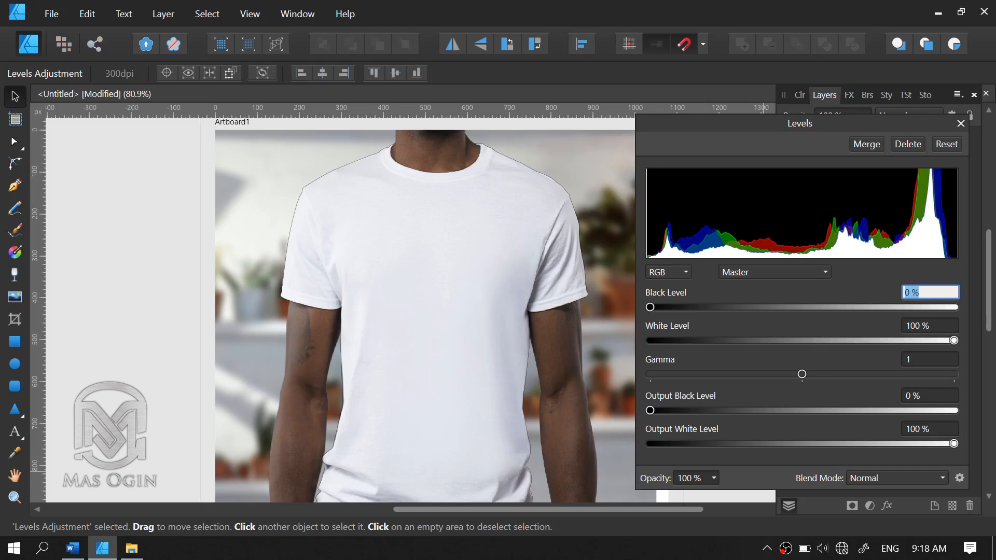
type("20")
key("BackSpace")
type("2")
key("Return")
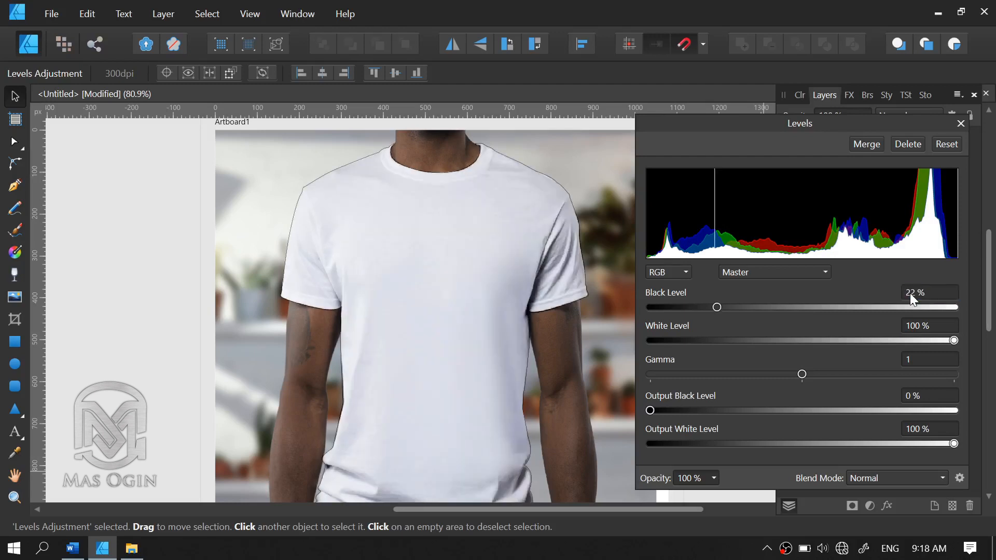
left_click(960, 124)
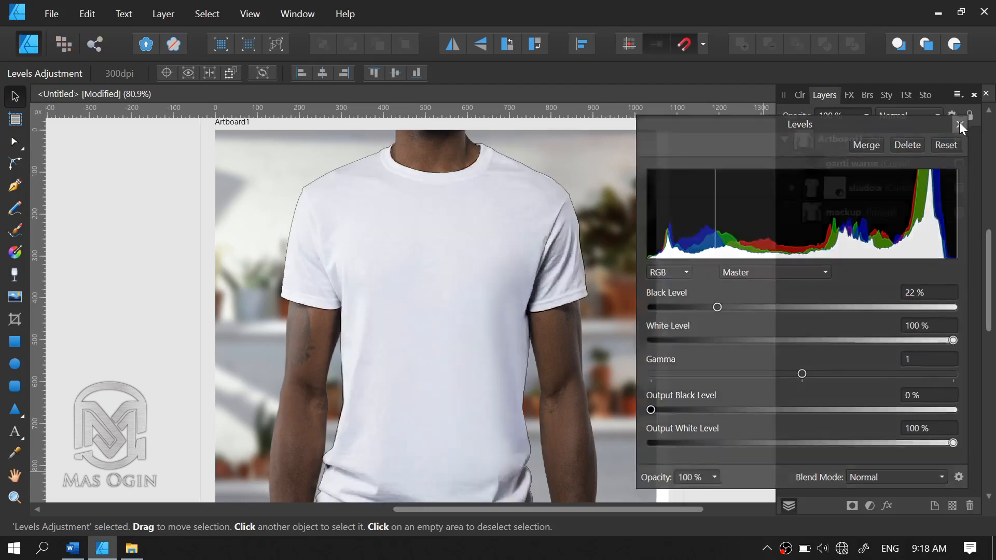
Remove the black stroke from the shadow curve
left_click(859, 188)
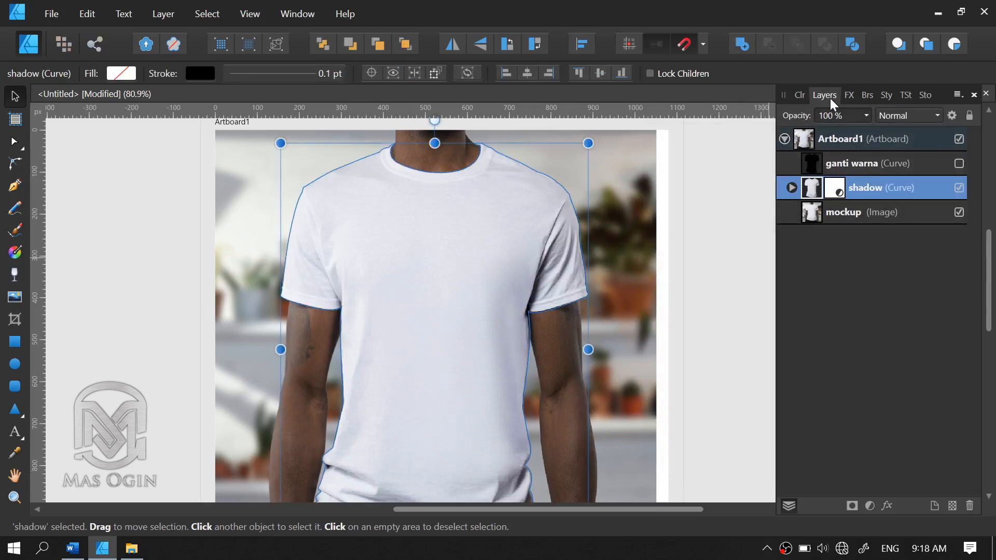
left_click(805, 97)
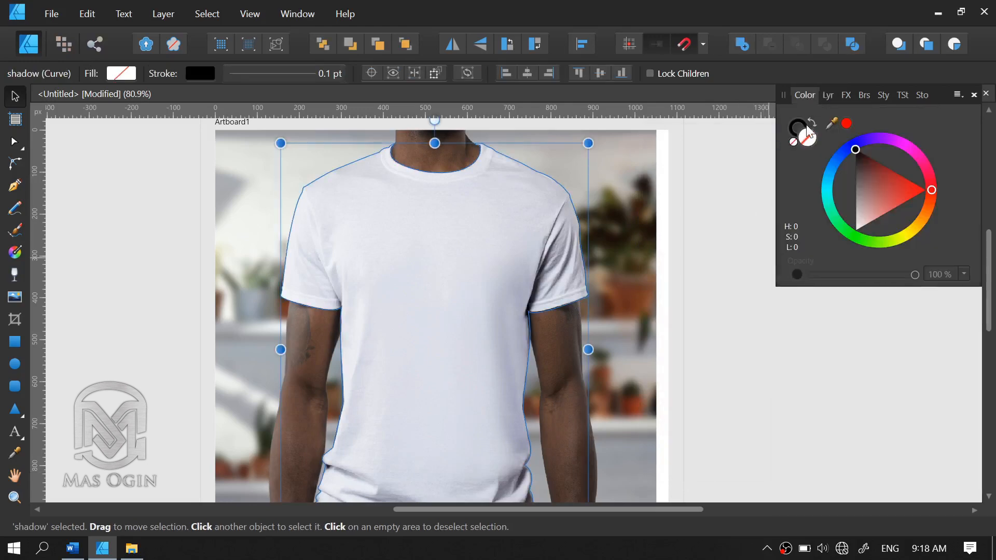
left_click(794, 142)
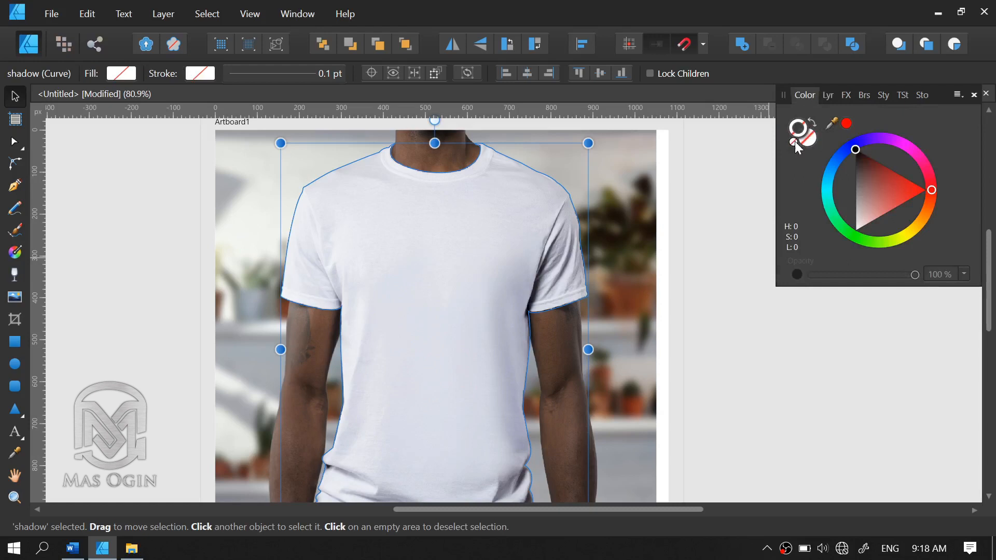
left_click(828, 96)
double_click(872, 185)
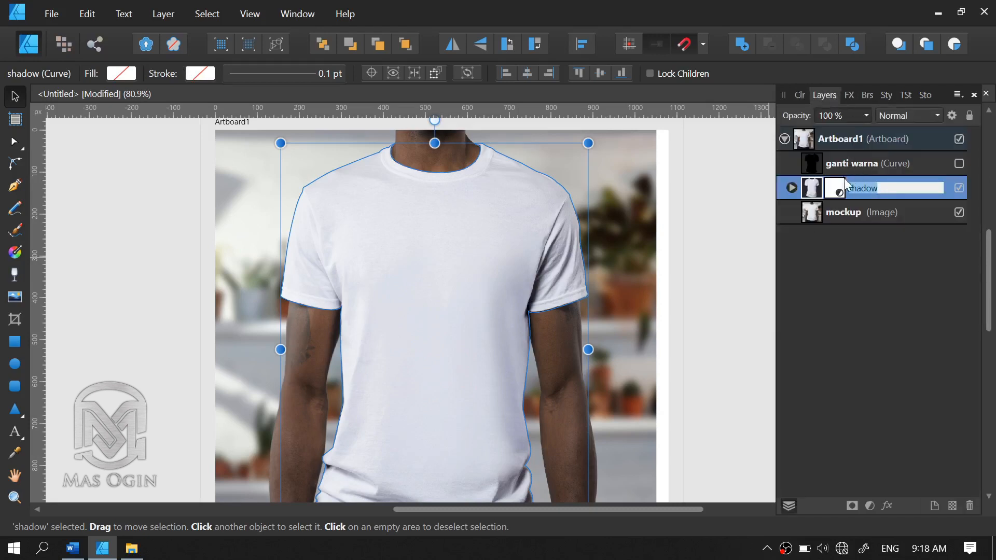
key("Return")
Apply a Color Overlay layer effect to the ganti warna curve and make that layer visible
left_click(840, 163)
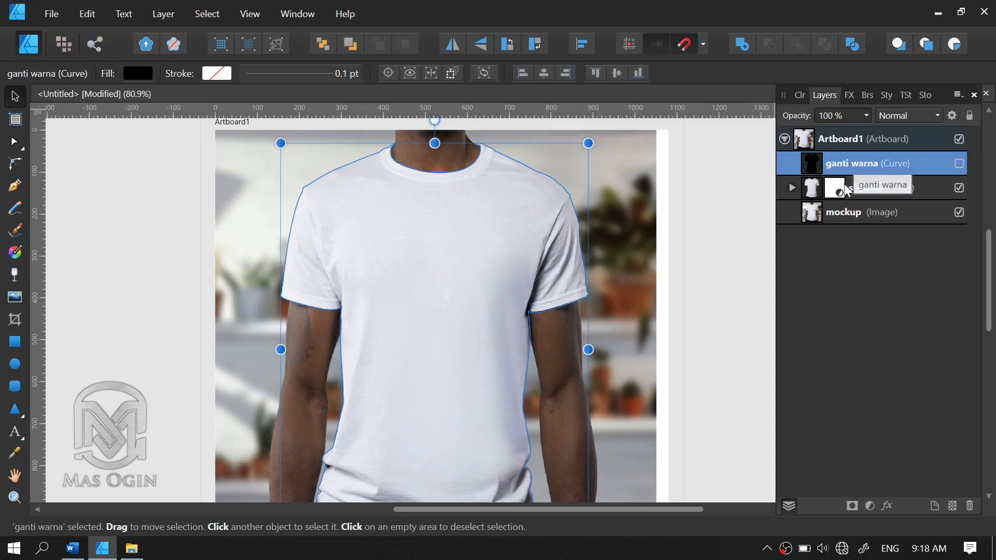
double_click(849, 165)
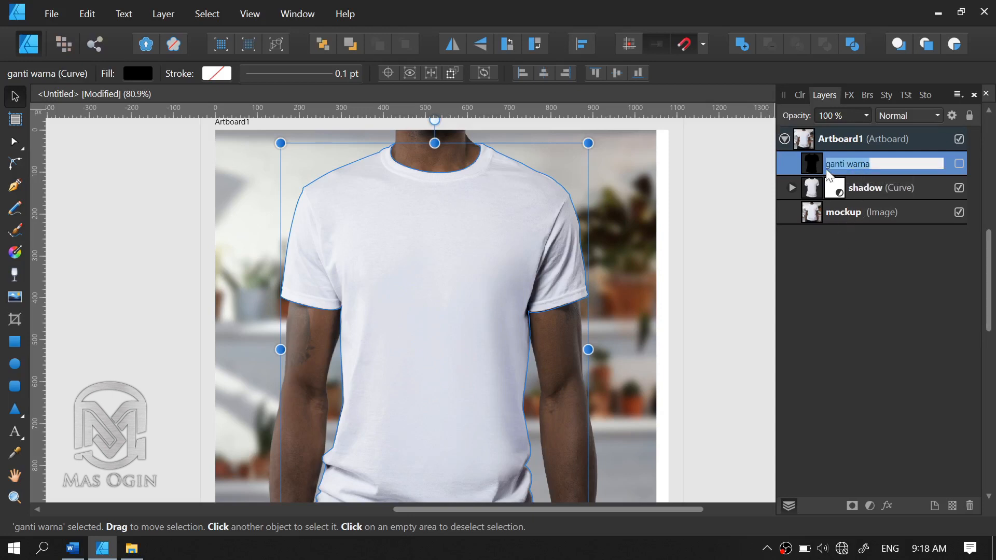
left_click(810, 165)
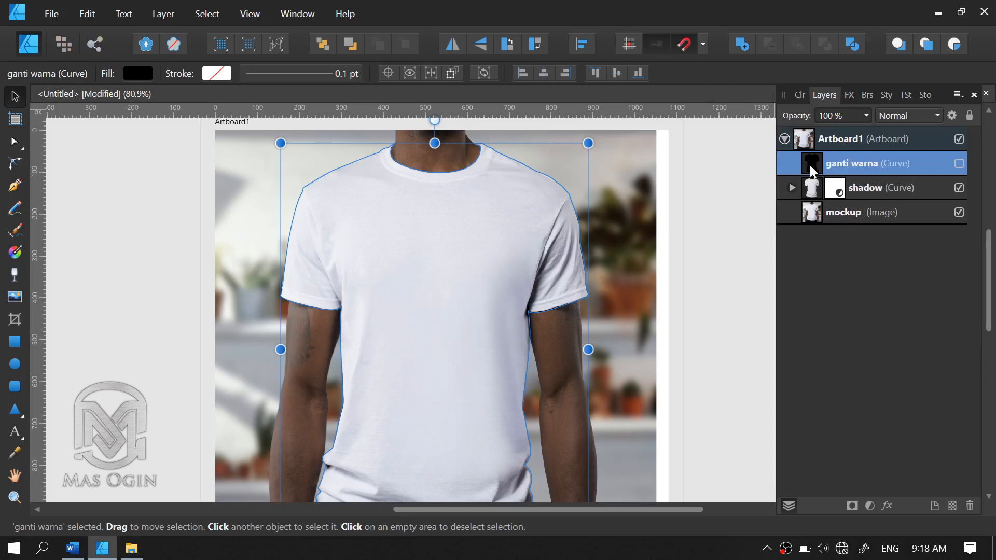
left_click(888, 506)
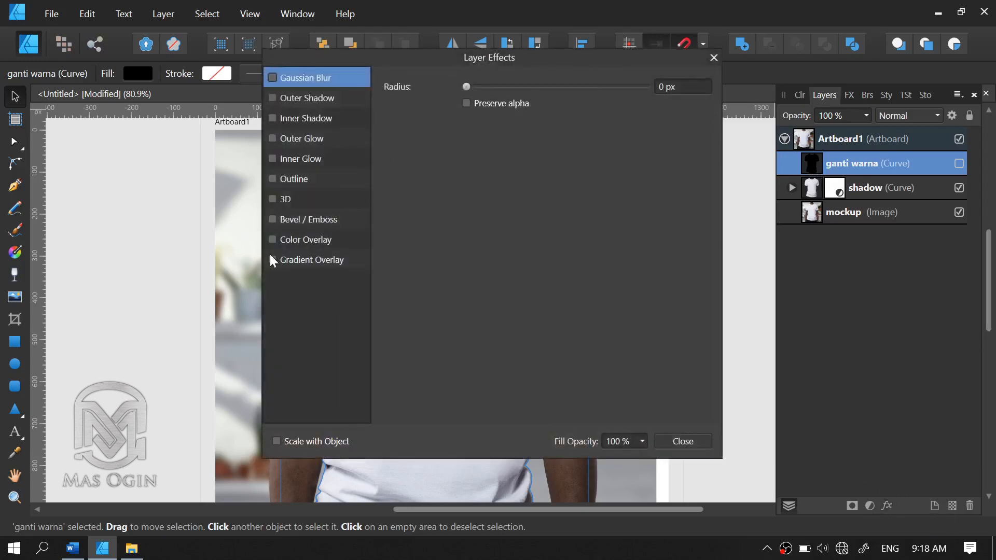
left_click(272, 240)
left_click(334, 240)
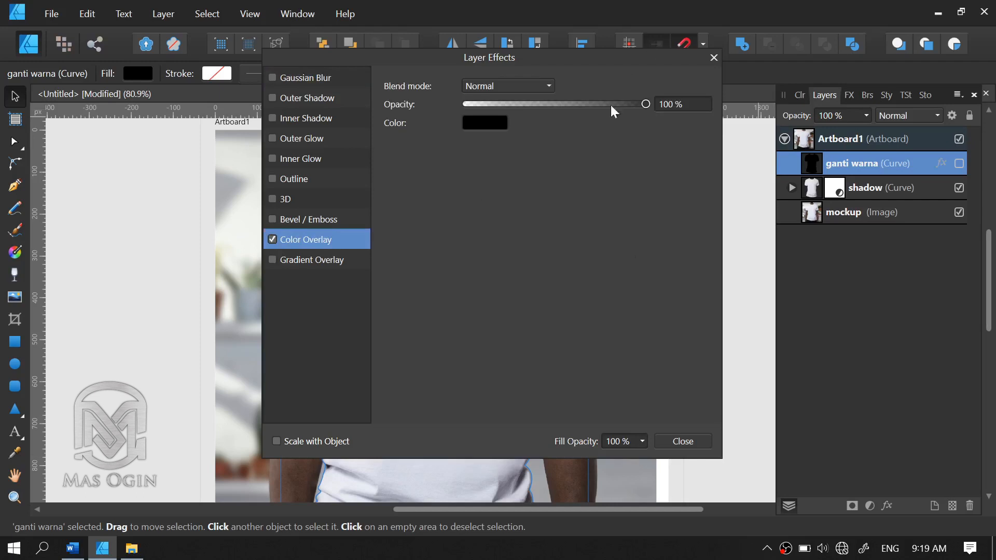
left_click(682, 442)
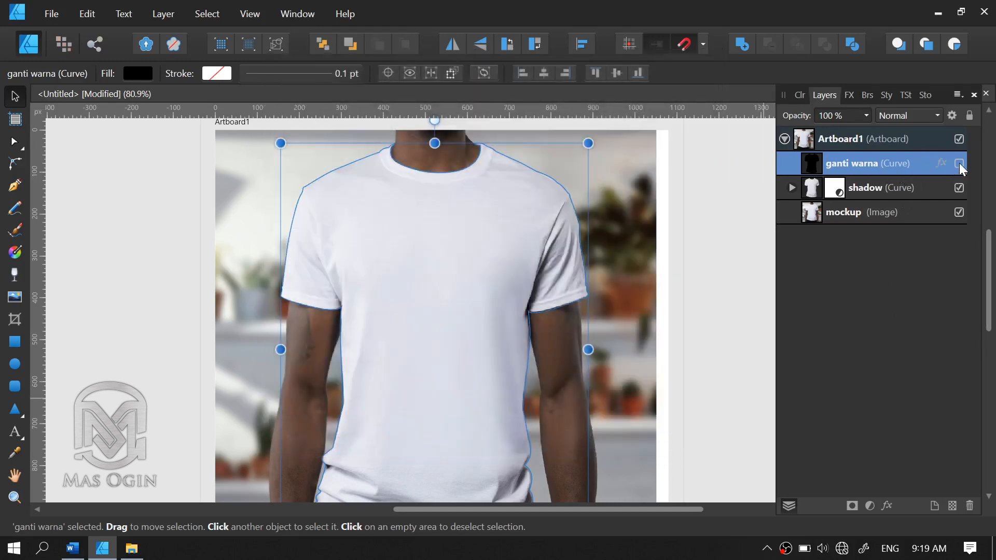
left_click(959, 164)
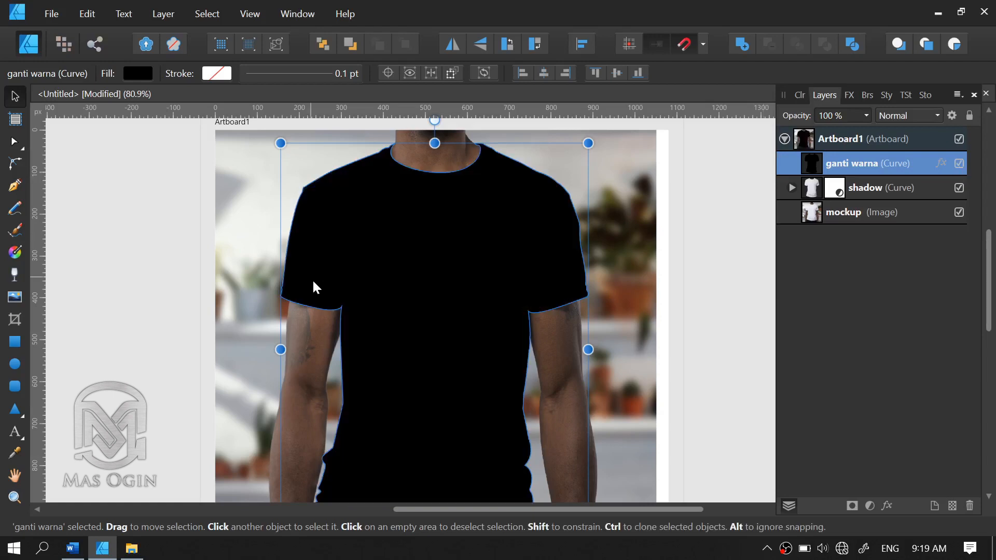
Set the shadow layer's blend mode to Multiply
left_click(863, 185)
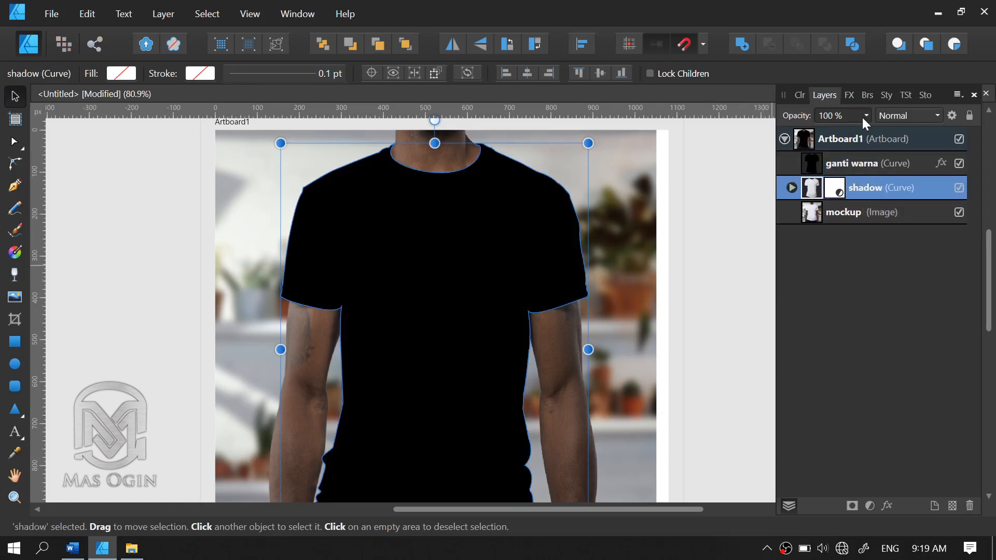
left_click(907, 116)
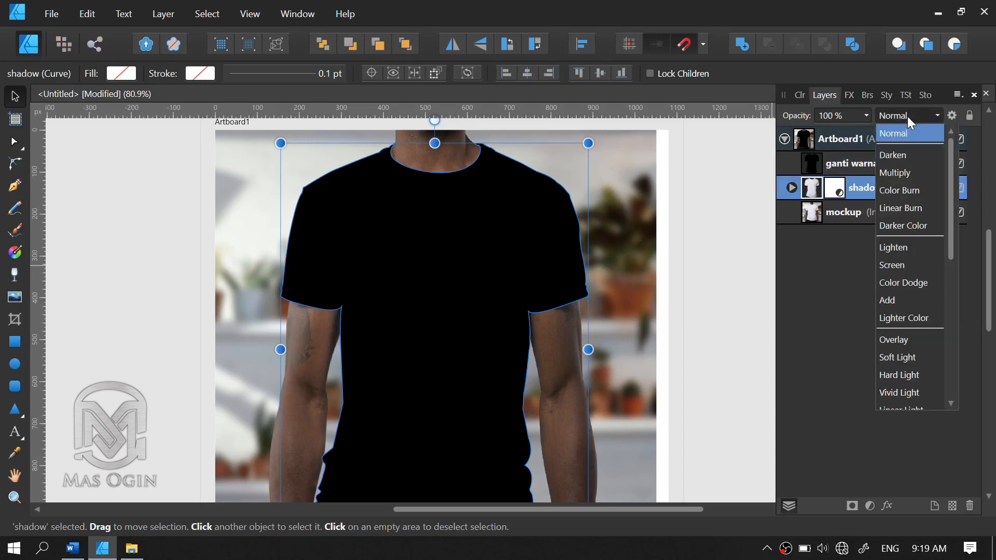
left_click(892, 174)
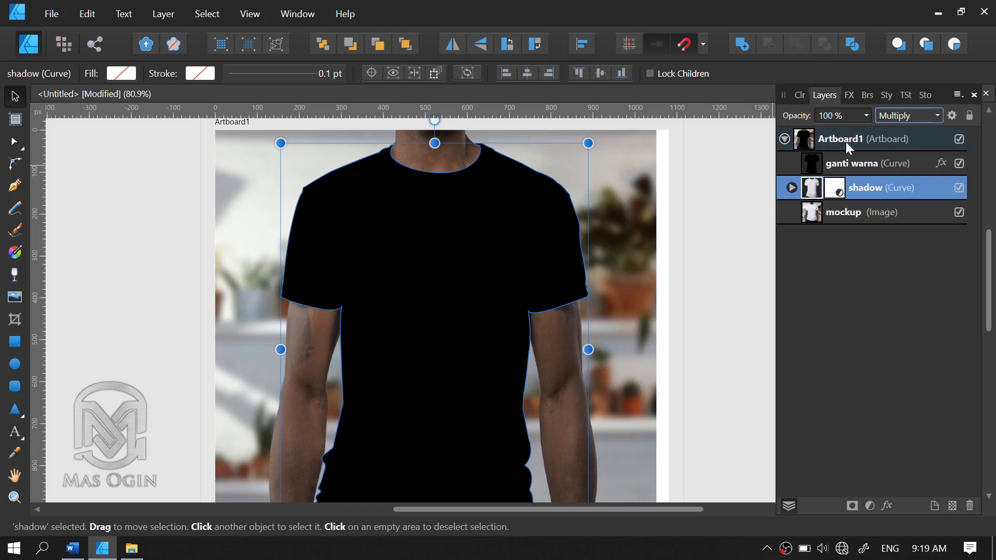
Set the ganti warna layer's blend mode to Multiply and deselect it
left_click(866, 162)
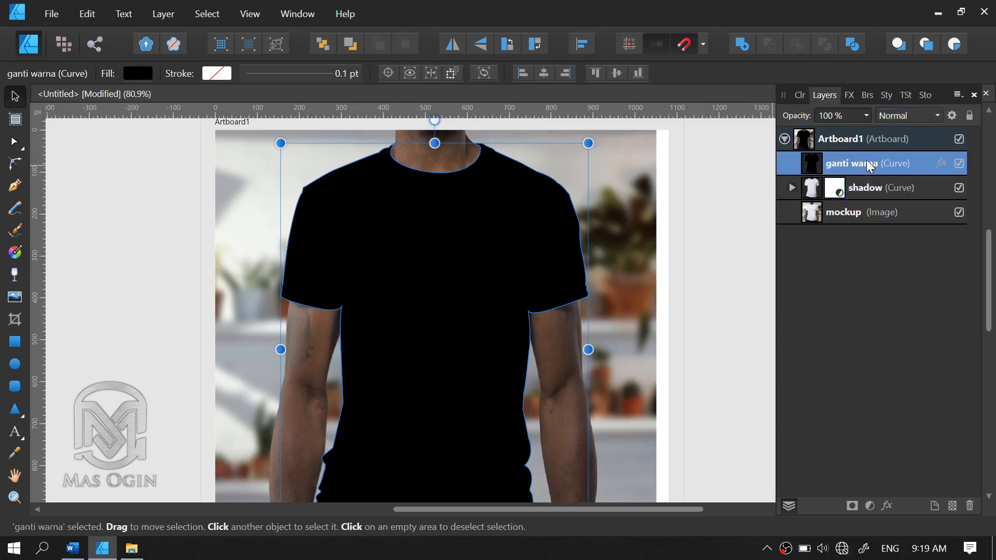
left_click(907, 120)
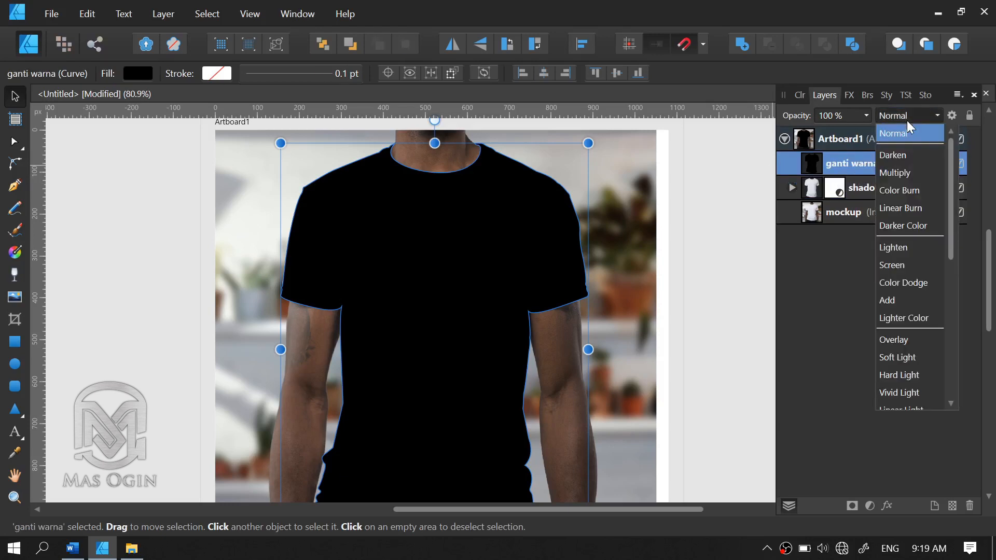
left_click(900, 175)
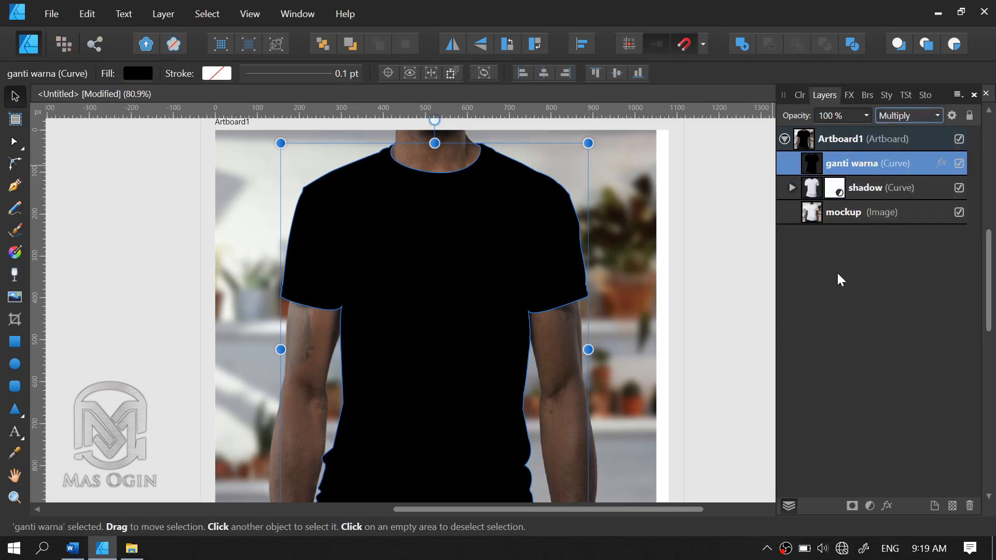
left_click(721, 336)
scroll(333, 202, "up", 3)
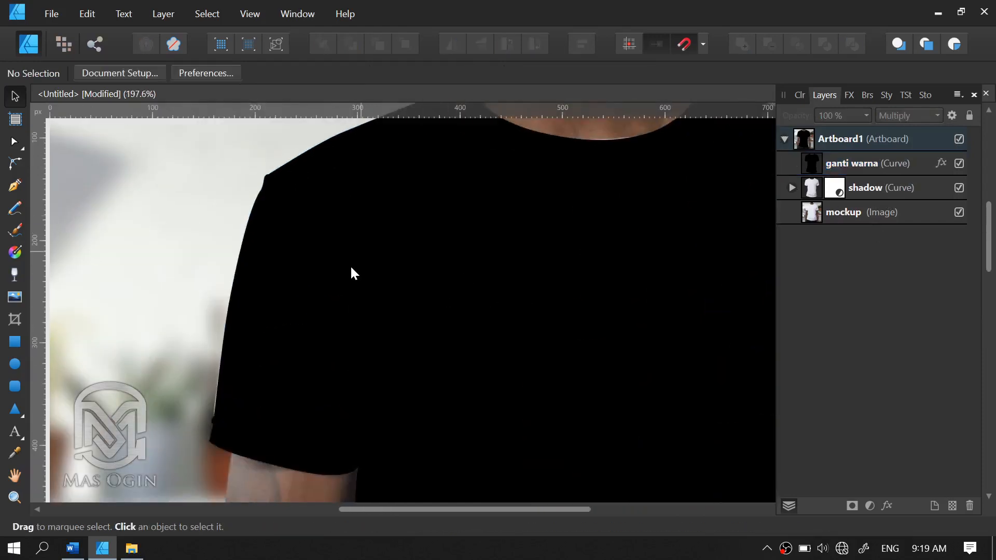
Adjust the node handle near the outer hem of the shirt's left-hand sleeve on the ganti warna curve and recheck that edge
scroll(352, 271, "down", 2)
scroll(290, 340, "up", 3)
left_click(266, 364)
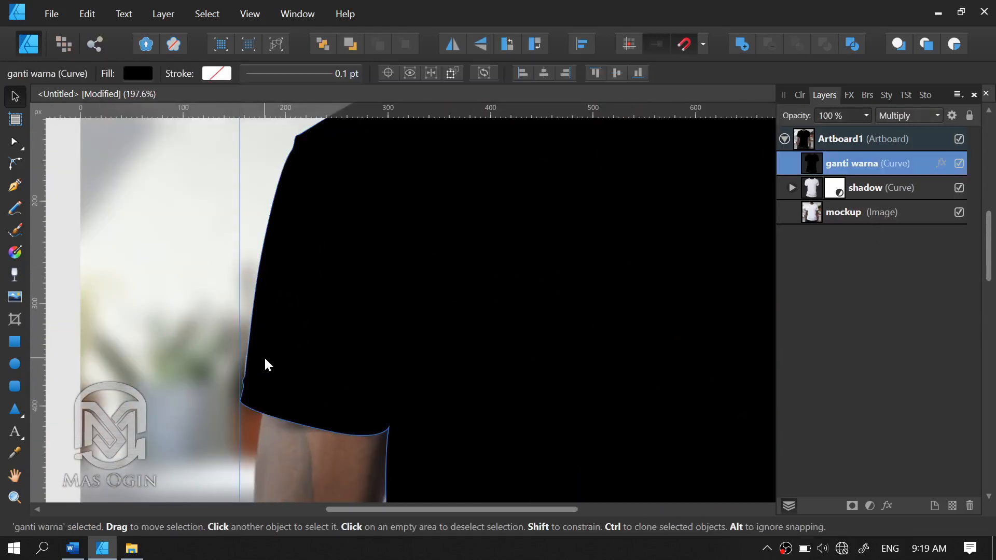
key("a")
scroll(262, 366, "up", 2)
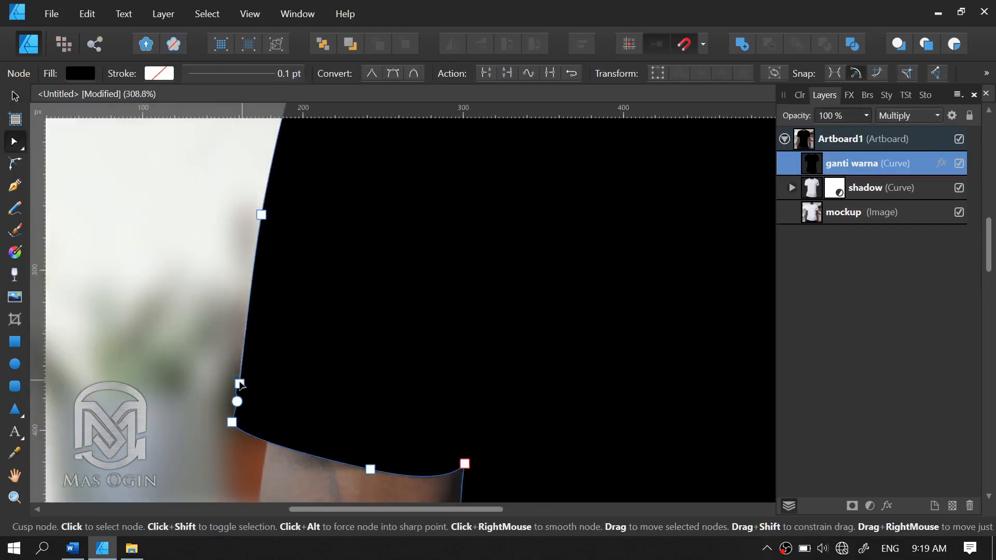
left_click_drag(253, 269, 239, 358)
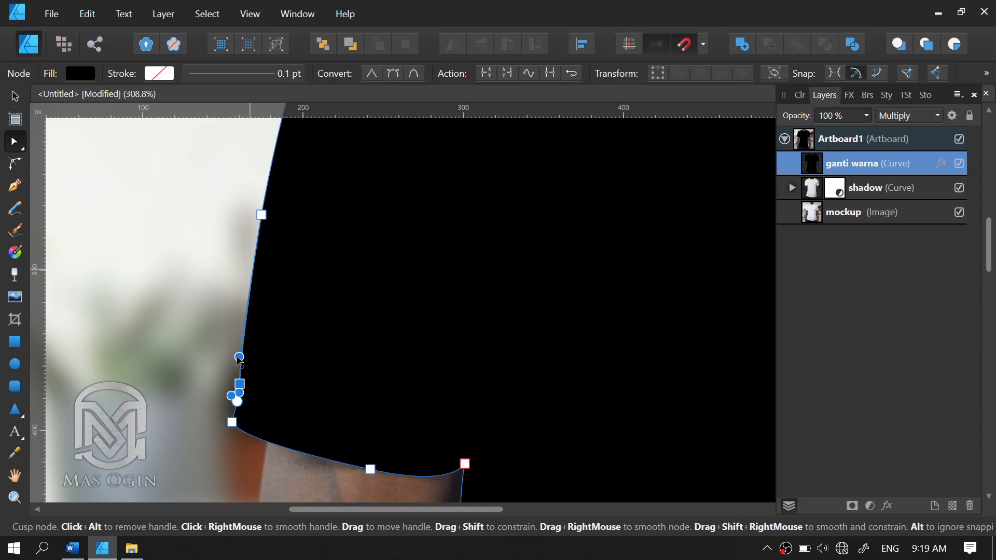
left_click(187, 340)
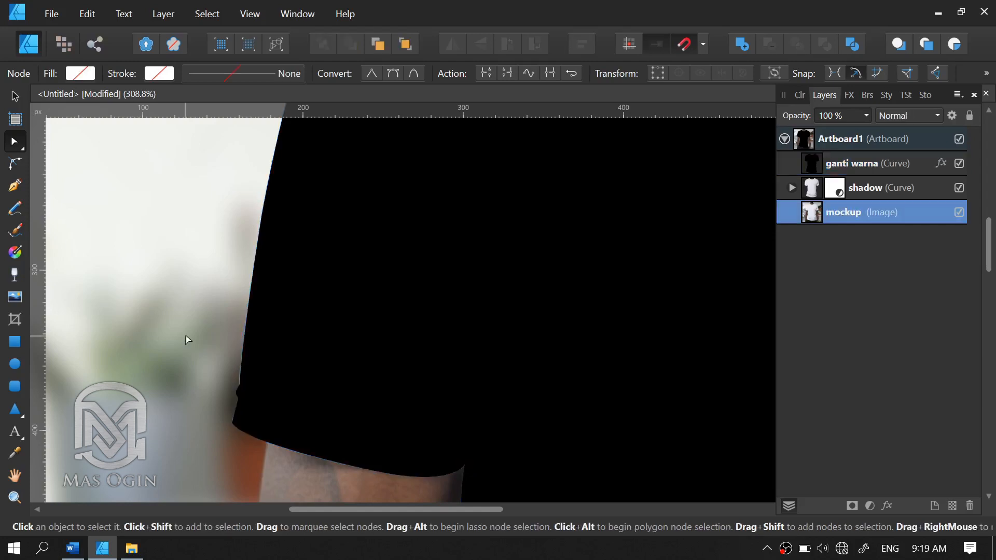
left_click(245, 384)
left_click(245, 384)
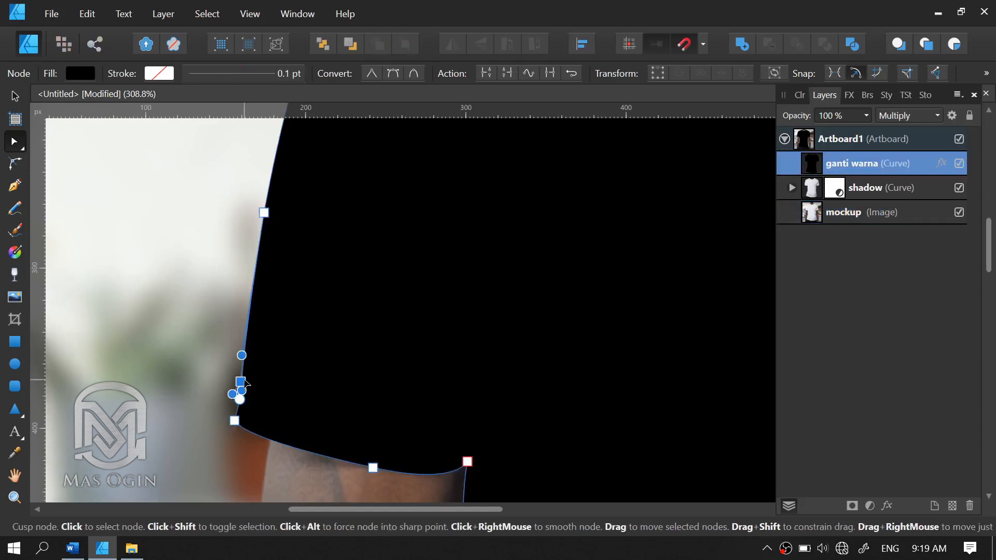
left_click(182, 388)
scroll(360, 349, "down", 5)
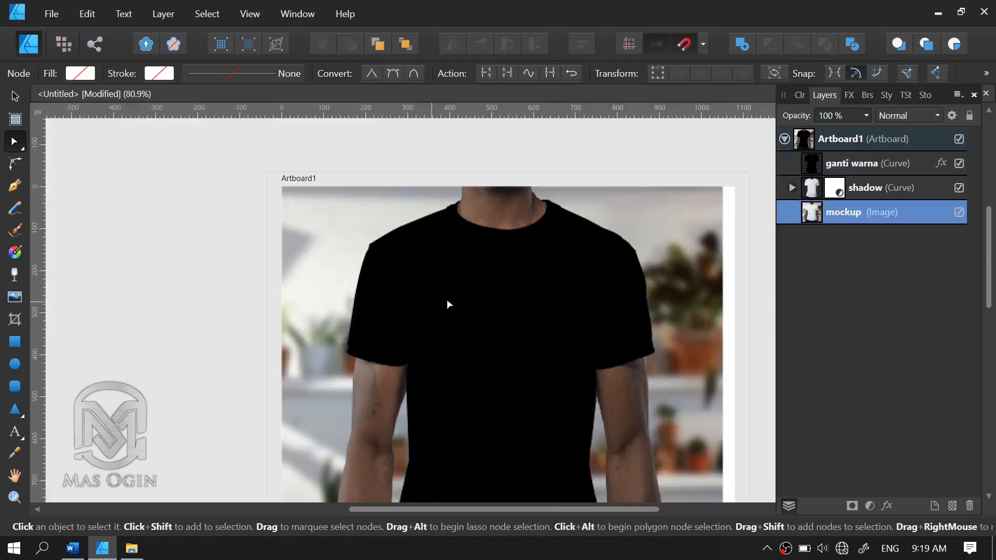
Set the ganti warna layer's opacity to 90 % after trying 80 % and 88 %, and deselect the curve
key("v")
left_click(460, 300)
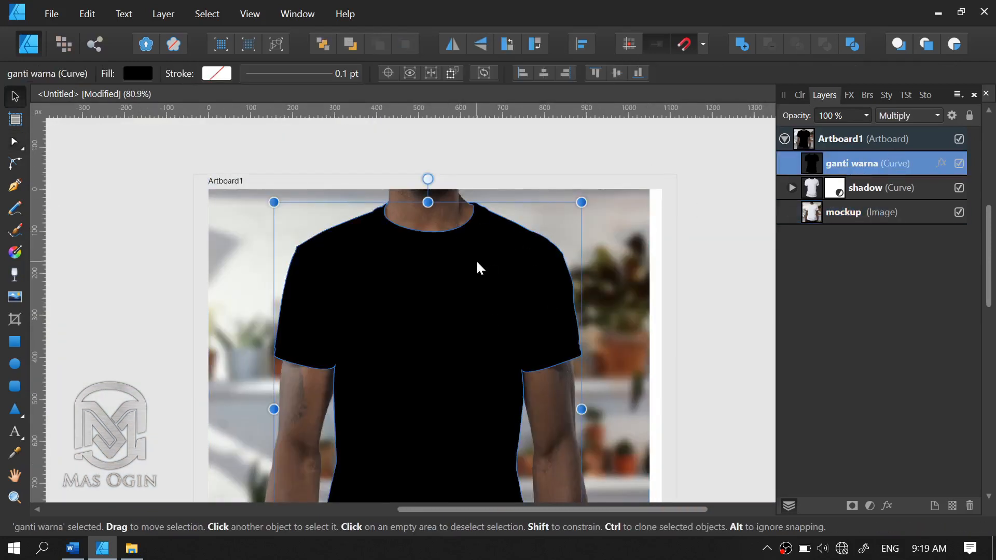
scroll(421, 296, "down", 1)
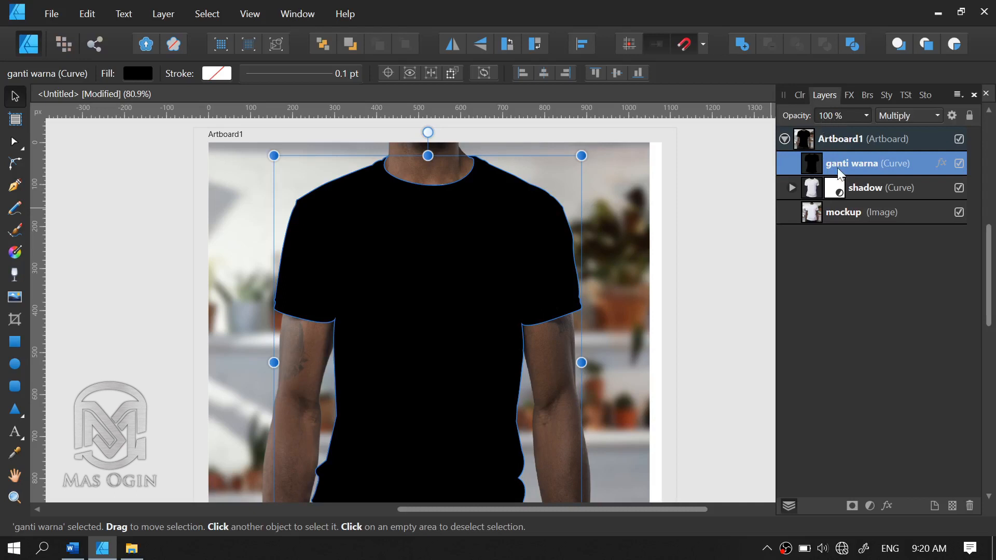
left_click(828, 117)
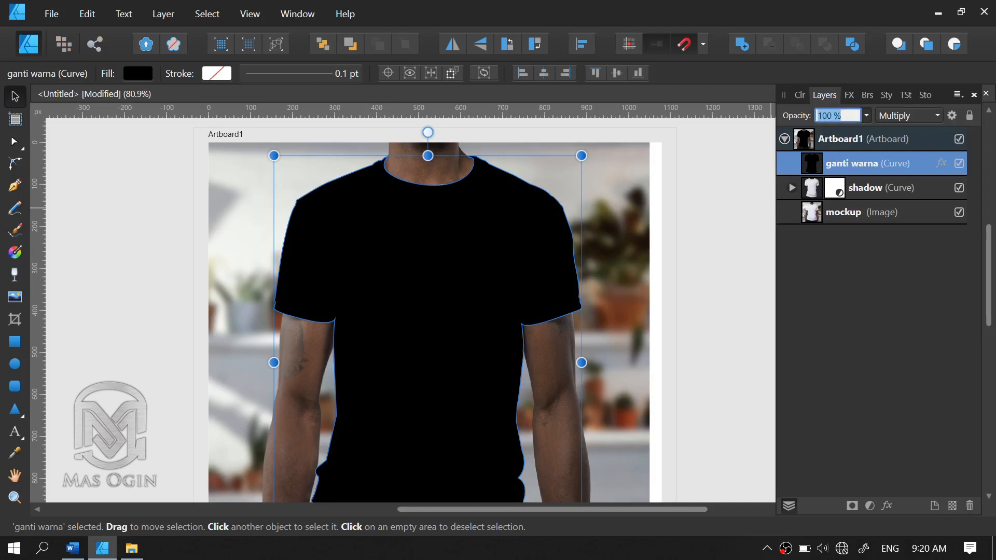
type("80")
key("Return")
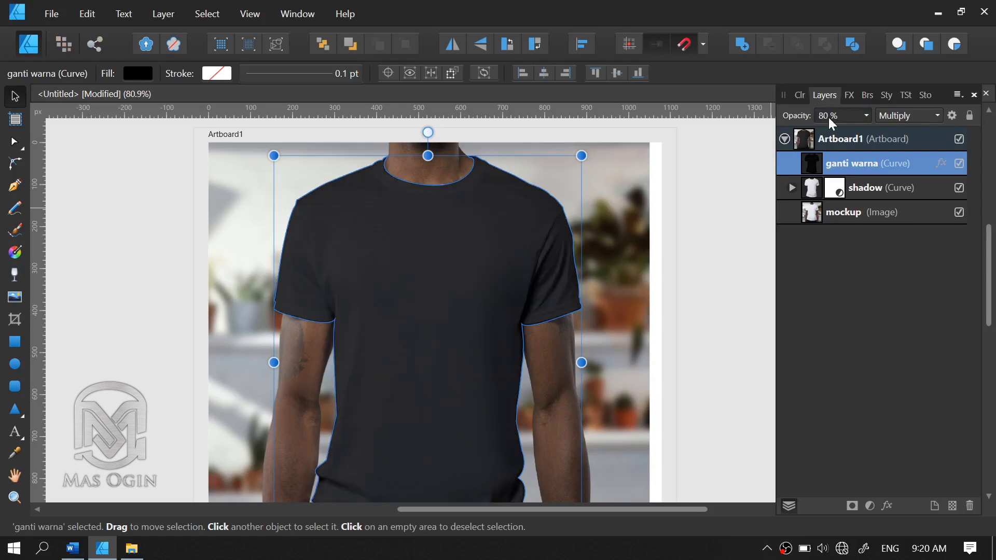
left_click(829, 117)
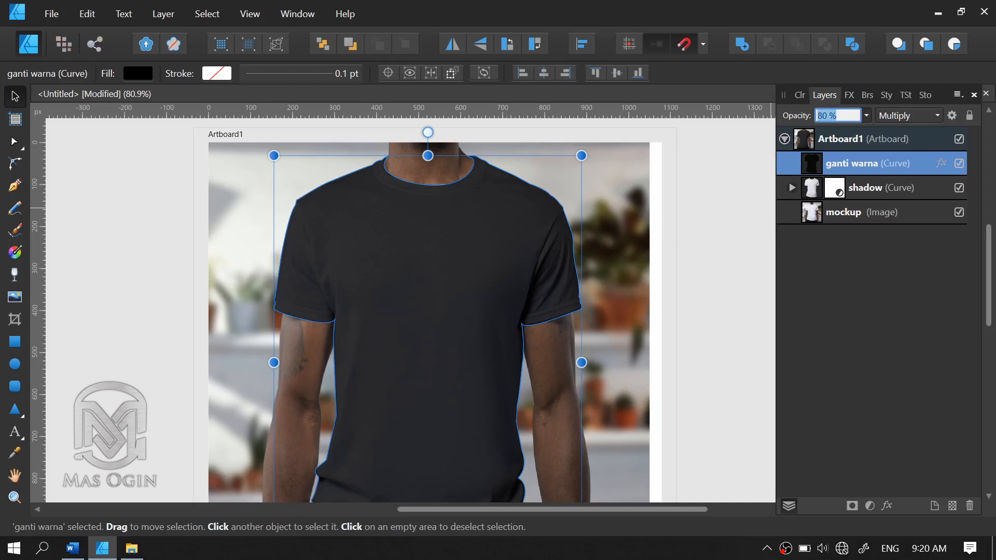
type("88")
key("Return")
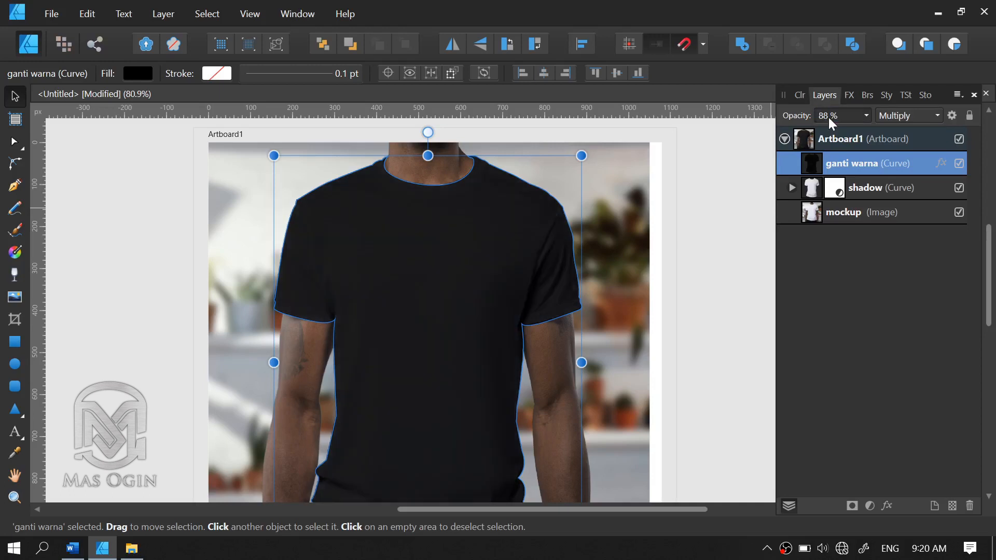
left_click(829, 117)
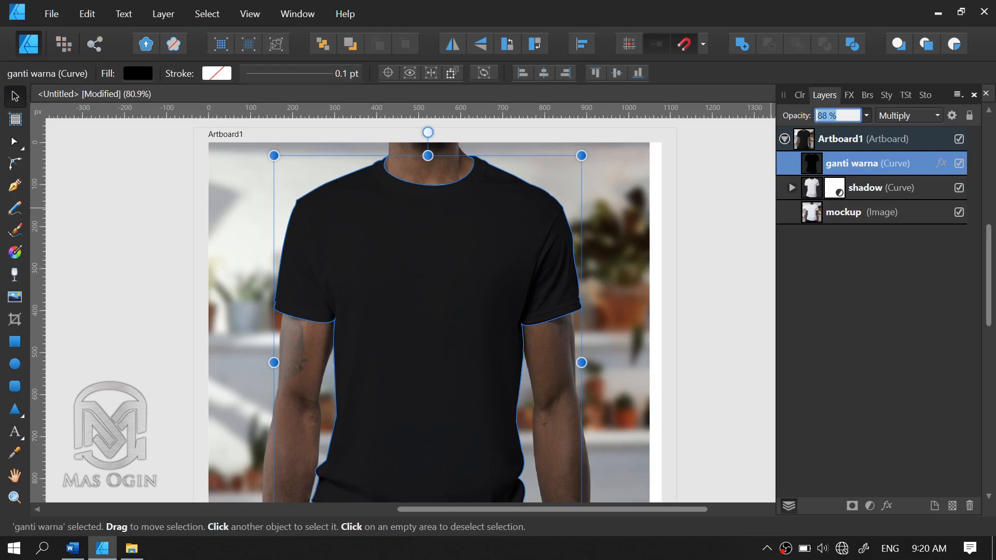
type("90")
key("Return")
left_click(762, 191)
Examine the black T-shirt's folds and edges over the whole artboard, from the collar to the hem
scroll(490, 267, "down", 4)
scroll(388, 312, "up", 3)
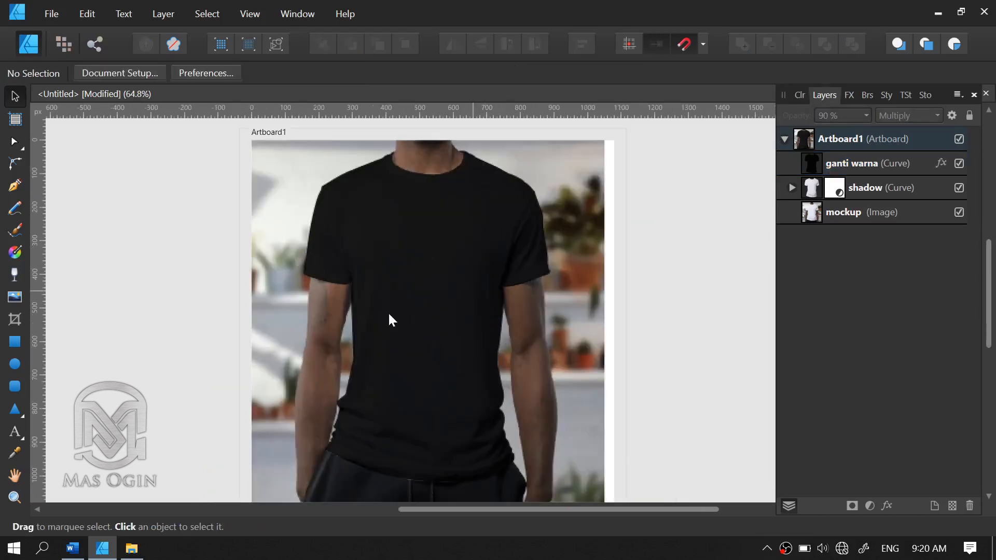
scroll(435, 362, "down", 1)
scroll(469, 330, "up", 2)
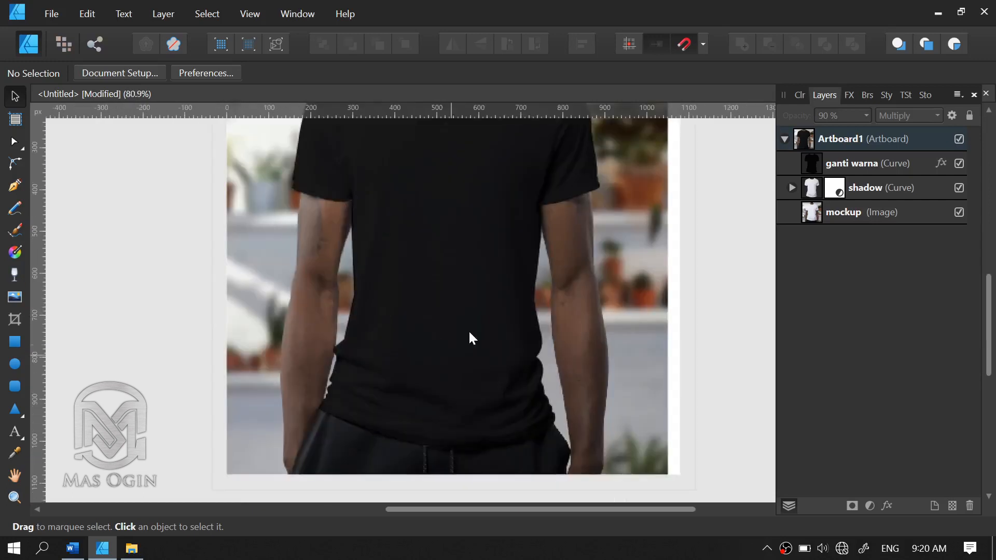
scroll(505, 322, "down", 1)
scroll(504, 322, "down", 2)
key("space")
left_click_drag(467, 303, 403, 361)
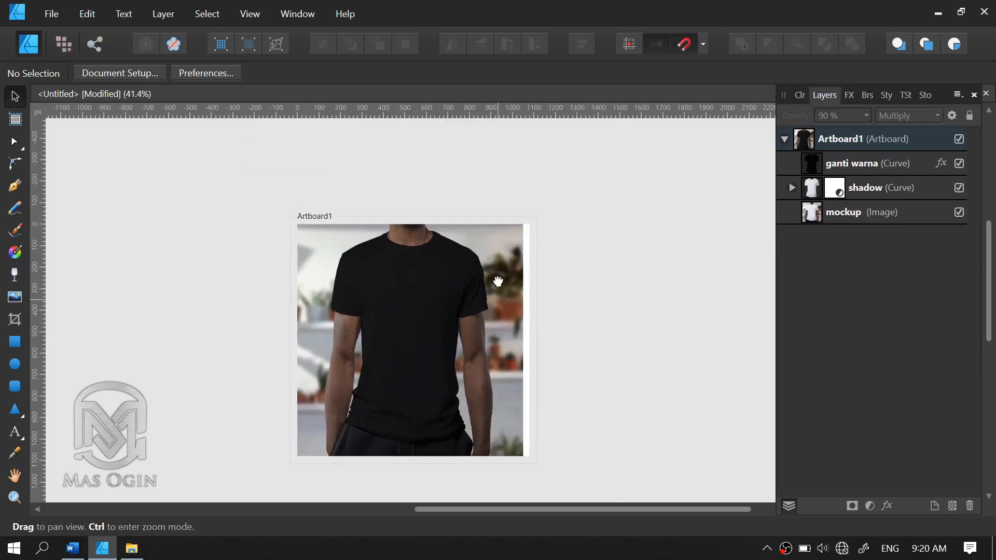
scroll(403, 361, "up", 2)
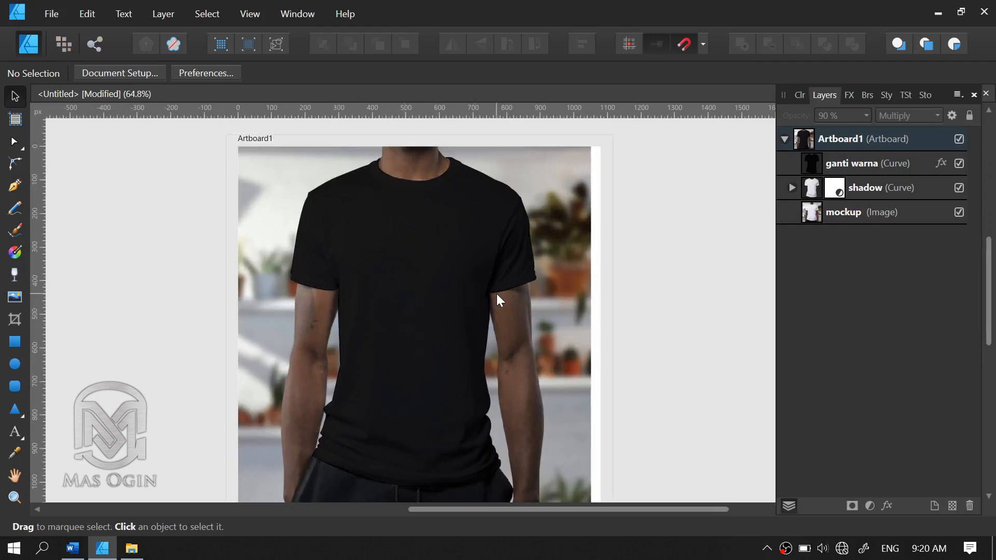
key("space")
left_click_drag(512, 299, 511, 283)
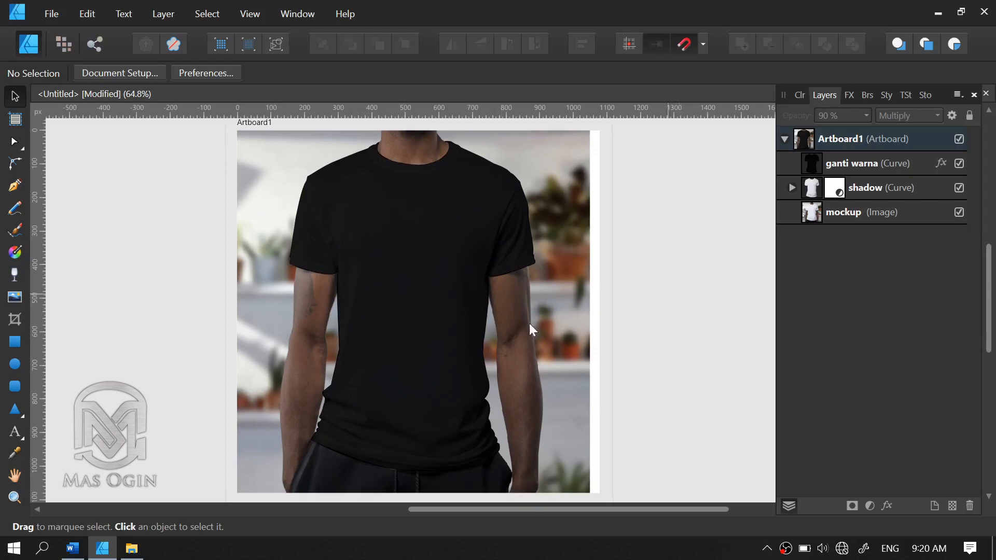
Check the ganti warna curve's outline and nodes around the shirt, leaving nothing selected
left_click(395, 421)
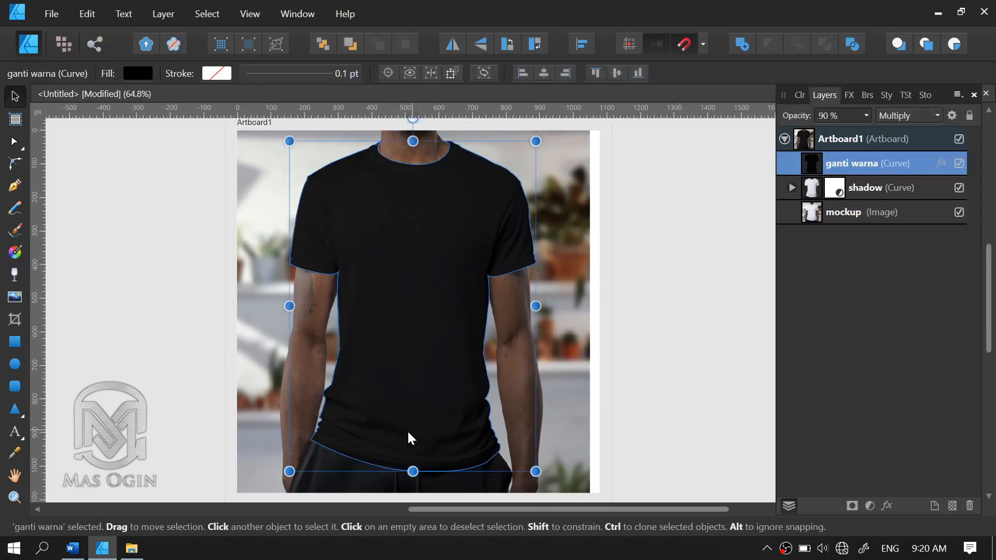
left_click(680, 317)
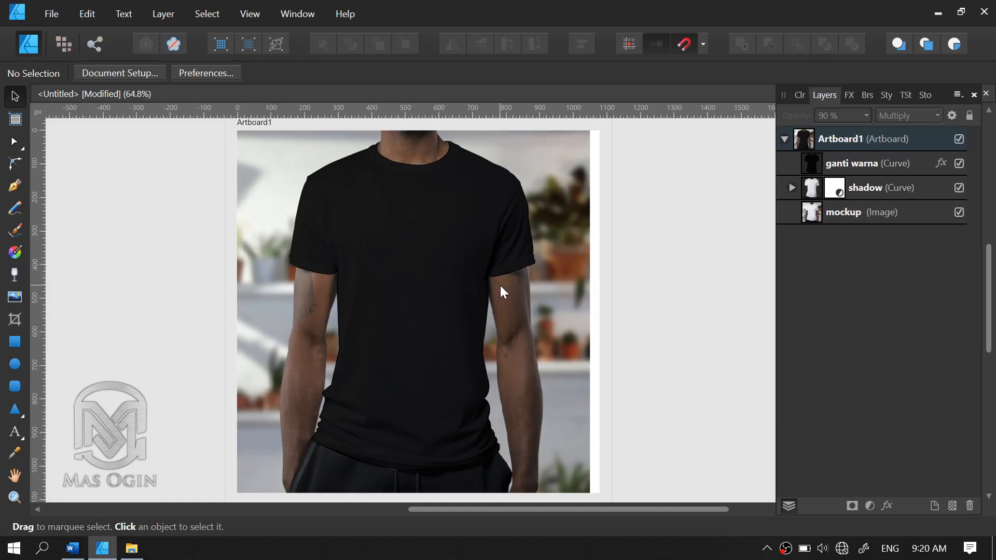
key("a")
left_click(452, 294)
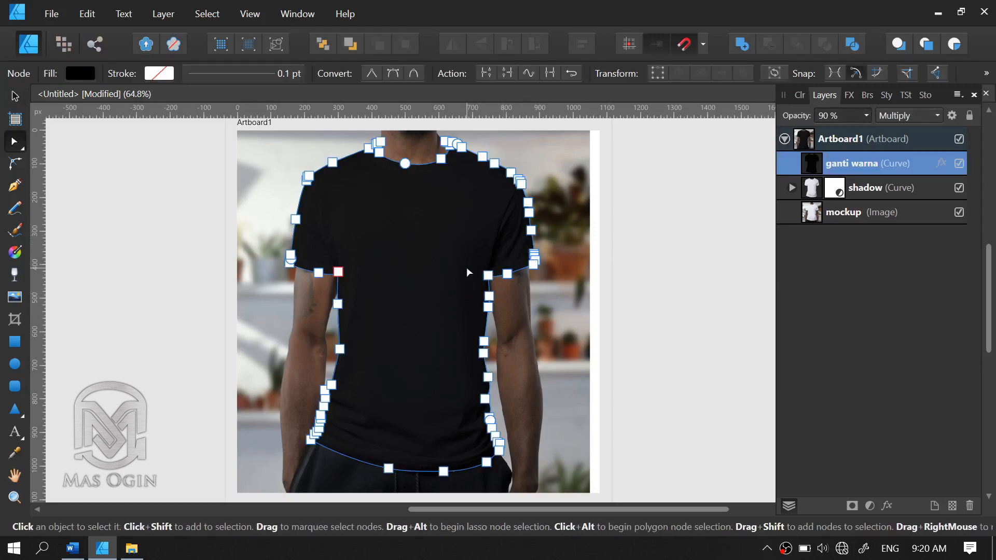
key("v")
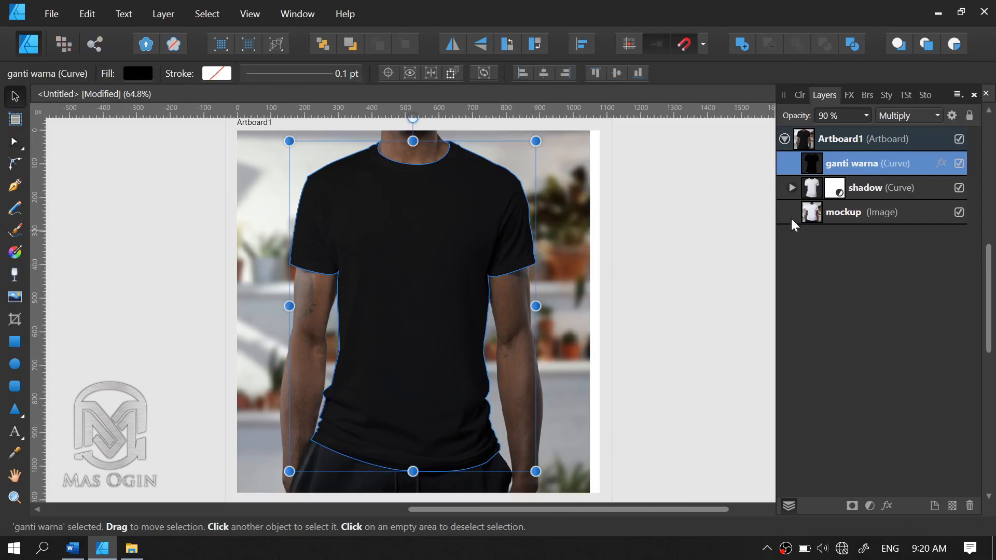
left_click(714, 251)
Try to recolour the shirt by setting the ganti warna curve's fill to red (H 0, S 83, L 49)
left_click(858, 160)
left_click(798, 96)
left_click(811, 143)
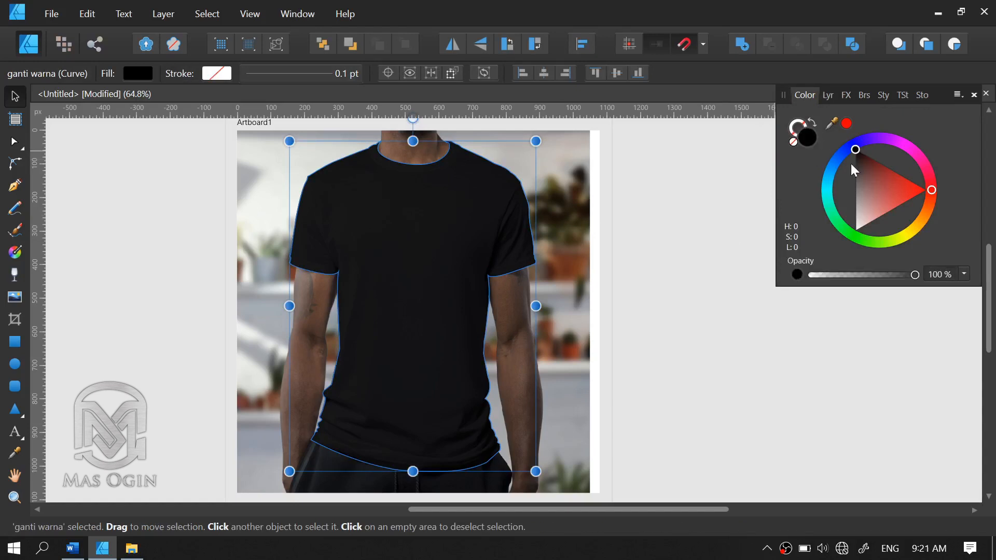
left_click(913, 191)
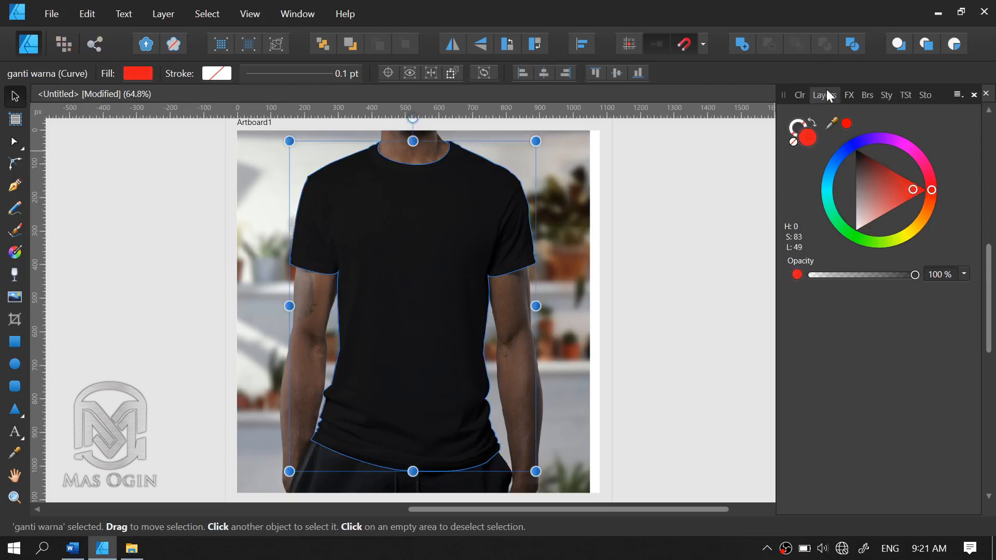
left_click(828, 96)
double_click(847, 164)
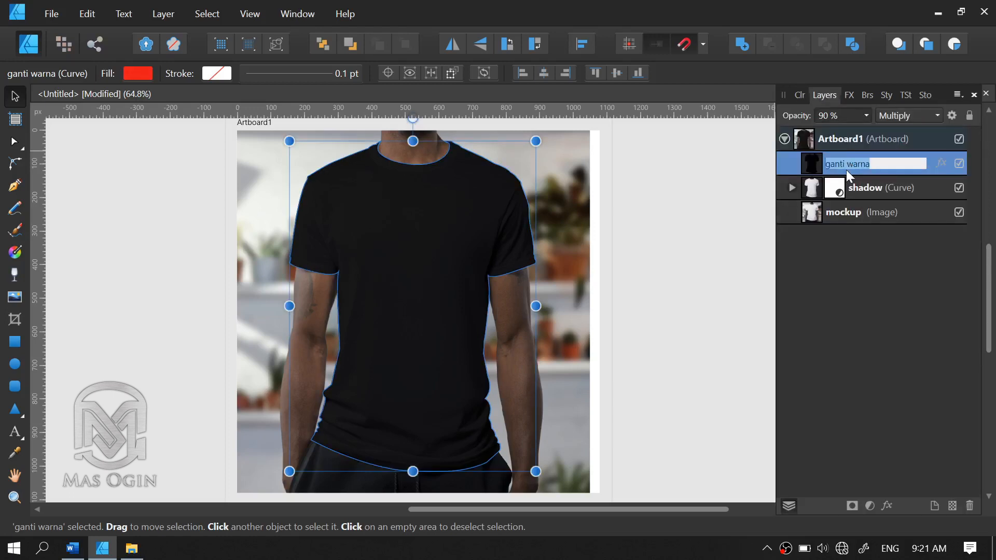
left_click(822, 161)
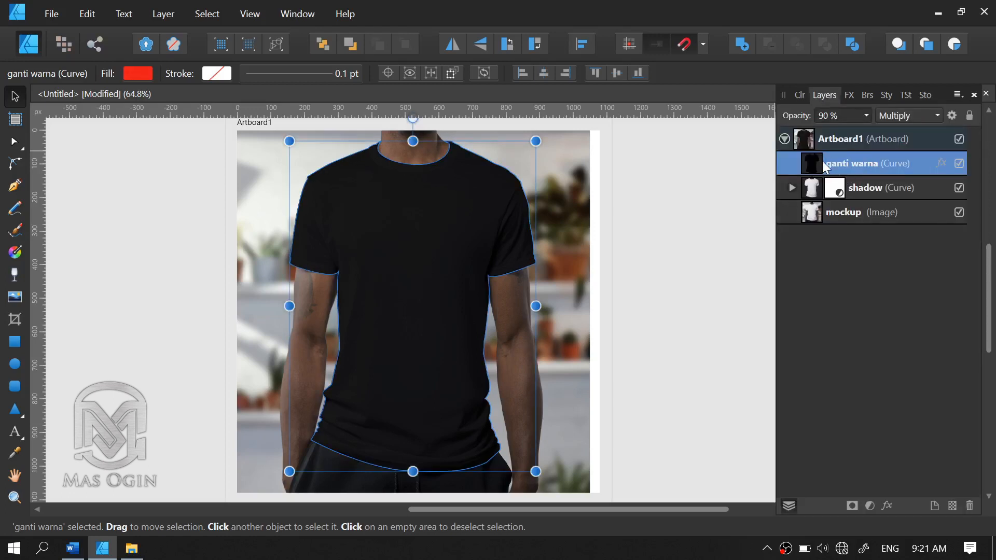
Set the ganti warna curve's fill to a muted red (H 0, S 63, L 48), keeping the layer's name
left_click(805, 95)
left_click(898, 188)
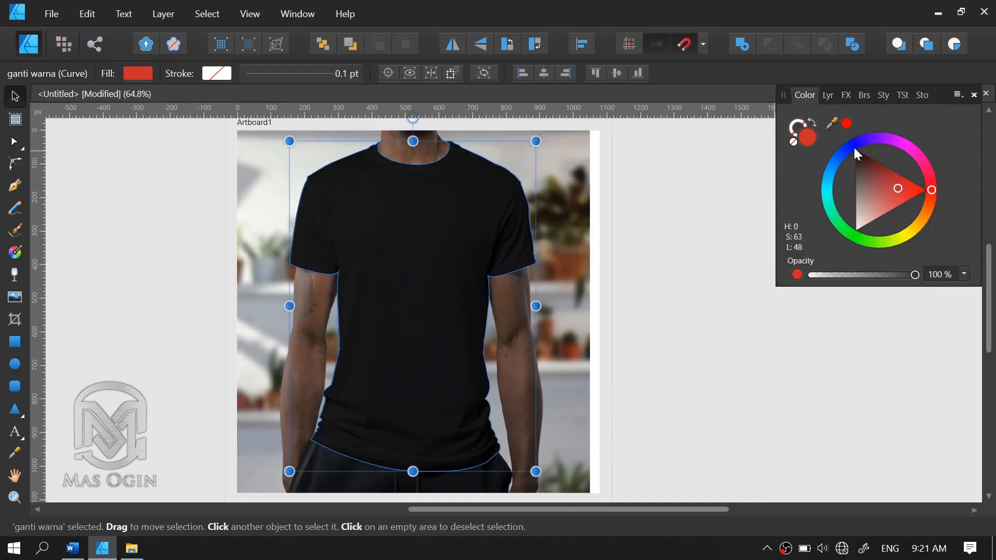
left_click(828, 96)
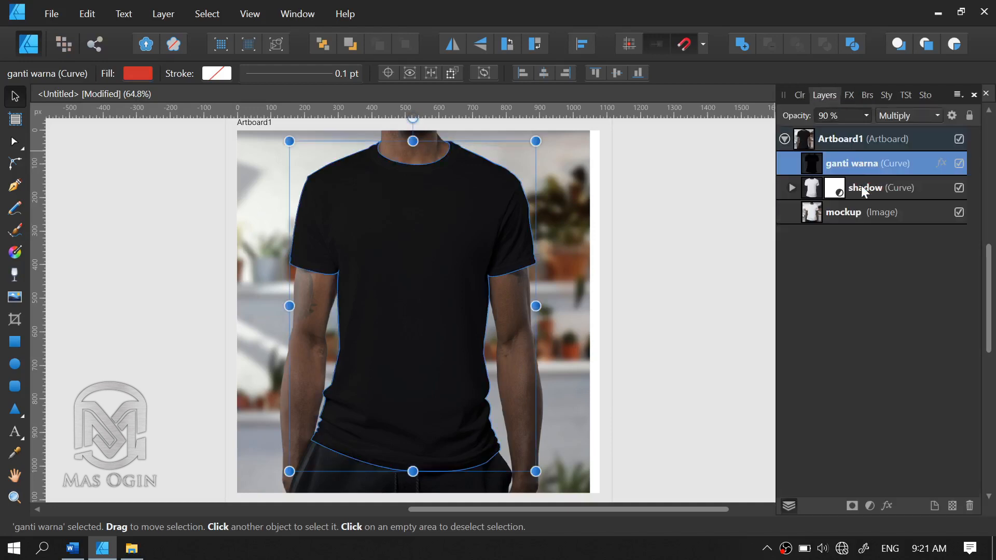
double_click(845, 163)
left_click(819, 166)
double_click(836, 165)
left_click(815, 164)
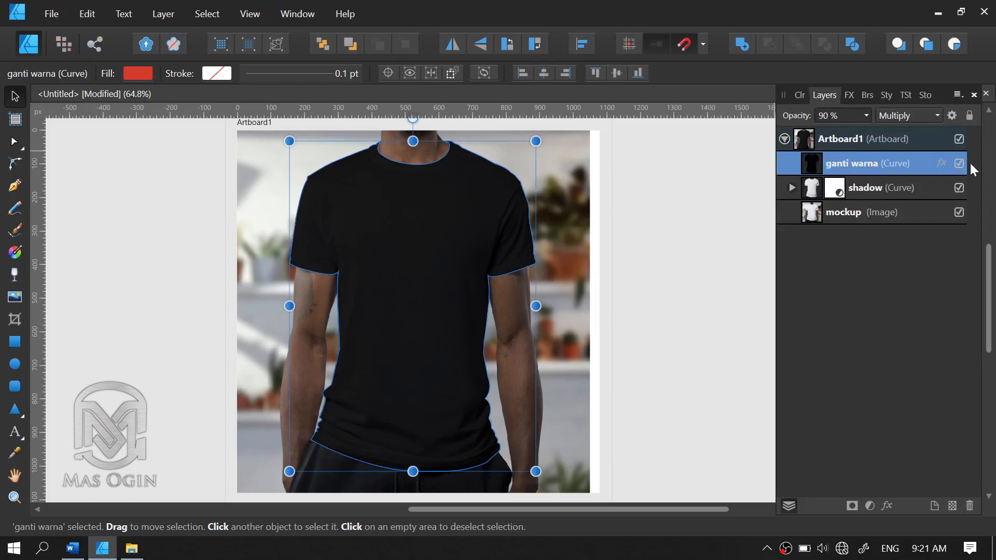
Reopen the ganti warna layer's effects clear of the shirt and set the Color Overlay to red (H 0, S 72, L 43)
left_click(943, 164)
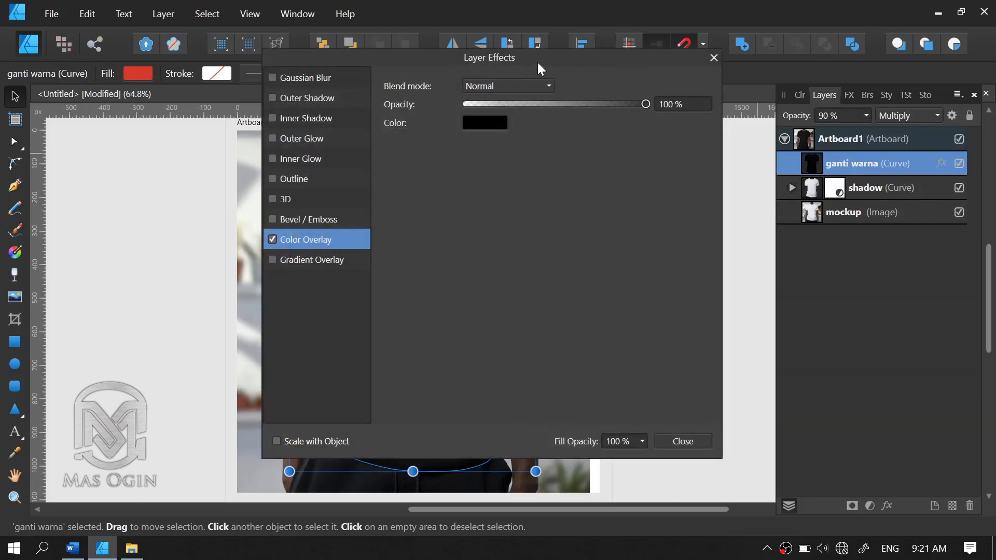
left_click_drag(537, 63, 857, 97)
left_click(792, 153)
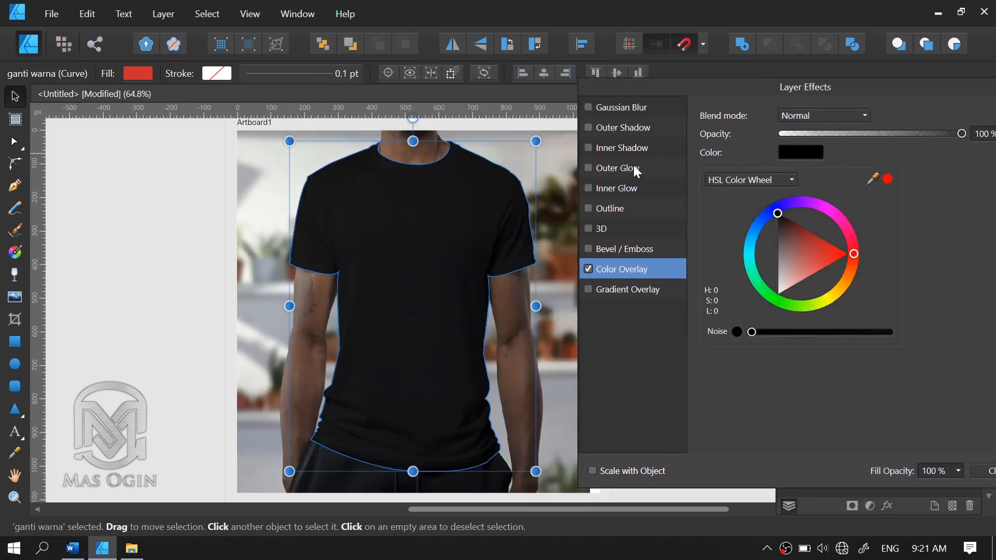
left_click(841, 85)
left_click_drag(841, 93, 801, 104)
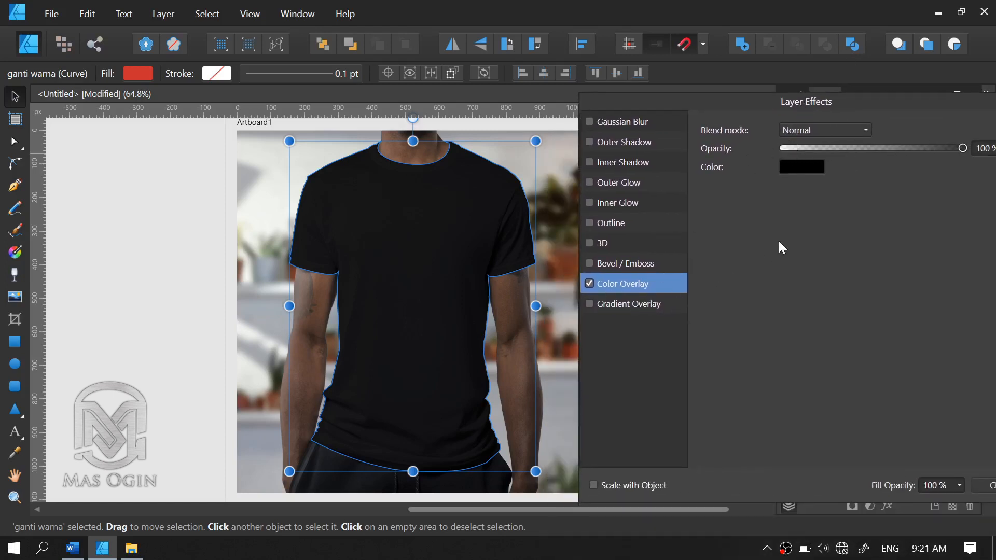
left_click(798, 169)
left_click(823, 263)
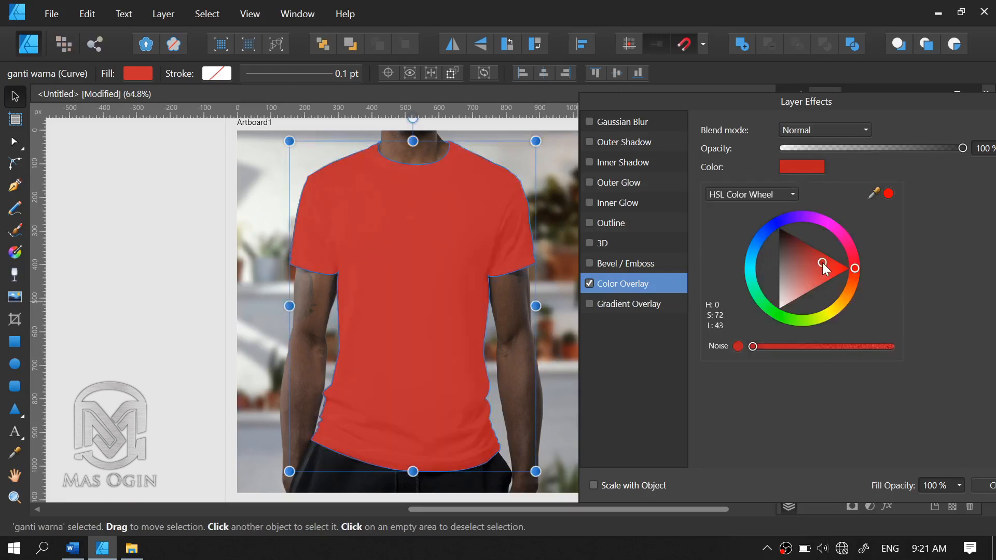
Try a dark blue Color Overlay (H 236, S 76, L 35) on the shirt
mouse_move(856, 270)
left_mouse_down()
mouse_move(857, 257)
mouse_move(850, 266)
mouse_move(784, 264)
left_mouse_up()
left_click(835, 272)
left_click(771, 223)
left_click(786, 242)
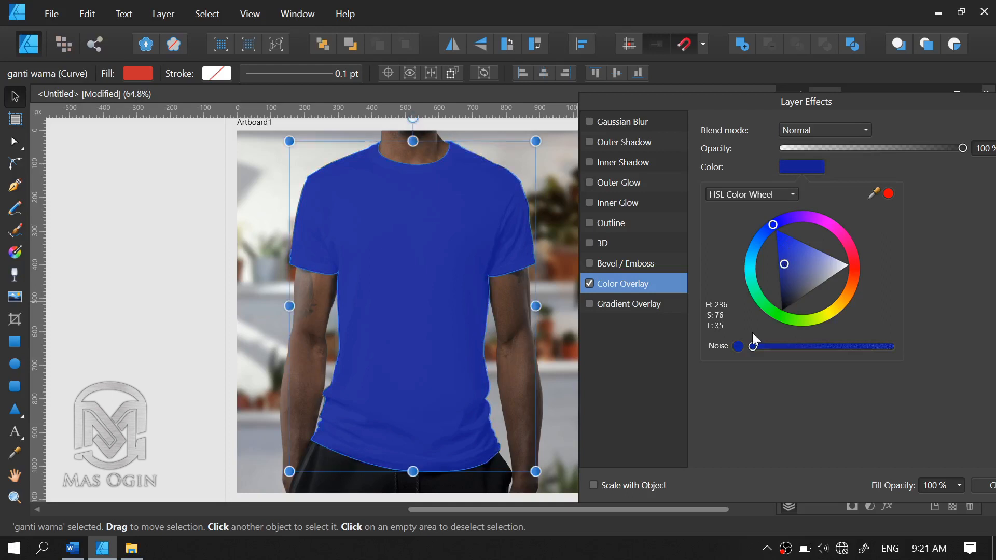
Set the shirt's Color Overlay to a golden yellow and close the colour picker
left_click(778, 313)
mouse_move(787, 294)
left_mouse_down()
mouse_move(824, 271)
mouse_move(823, 304)
mouse_move(823, 291)
left_mouse_up()
left_click(836, 310)
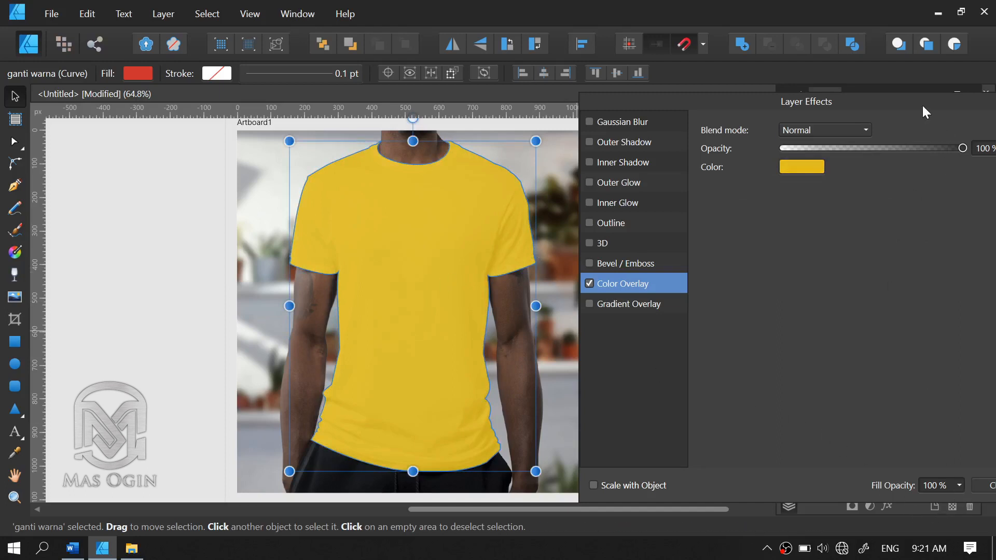
Close the layer effects and set the ganti warna layer's opacity to 80%
left_click_drag(922, 107, 784, 114)
left_click(895, 123)
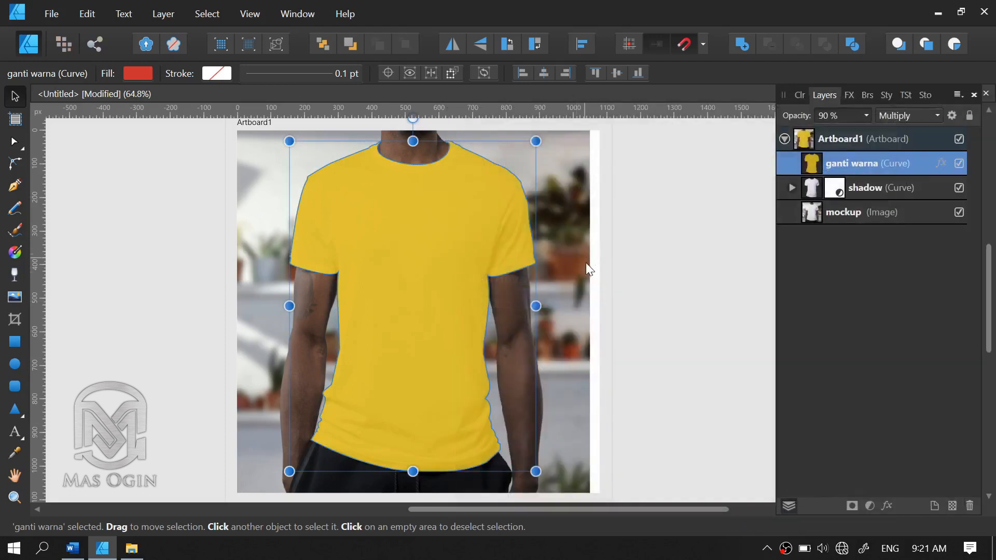
left_click(823, 113)
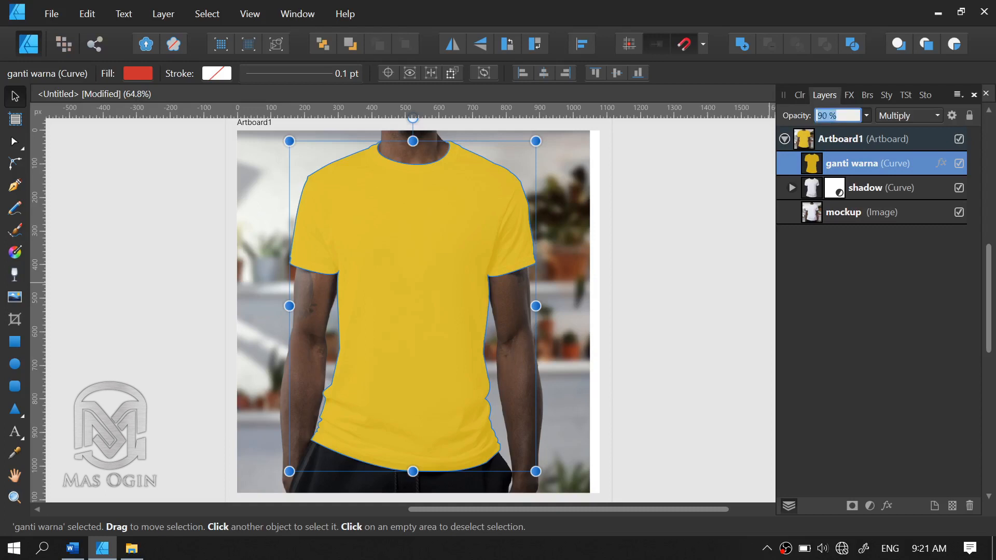
type("80")
key("Return")
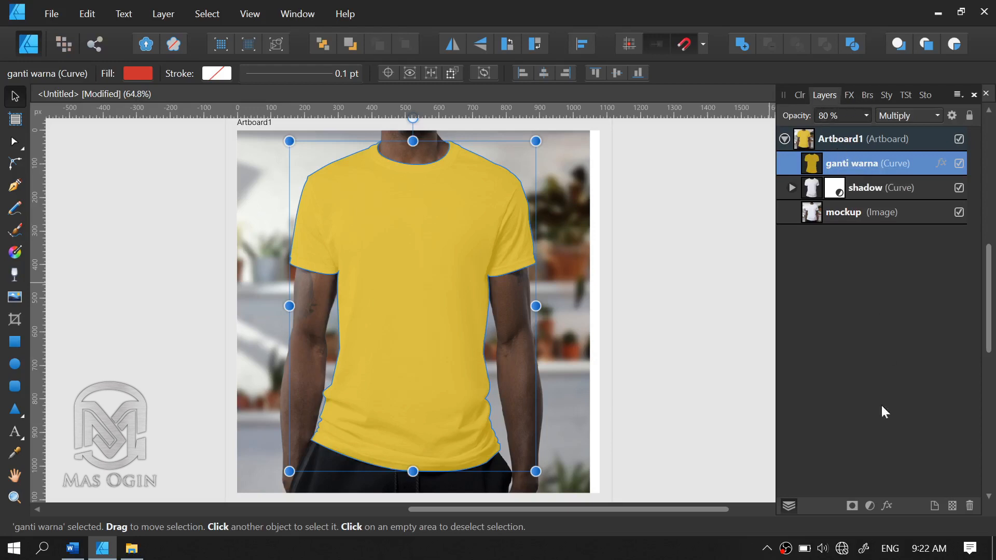
Reopen the ganti warna layer's effects, set the Color Overlay to black (H 51, S 100, L 0), and close the effects
left_click(885, 504)
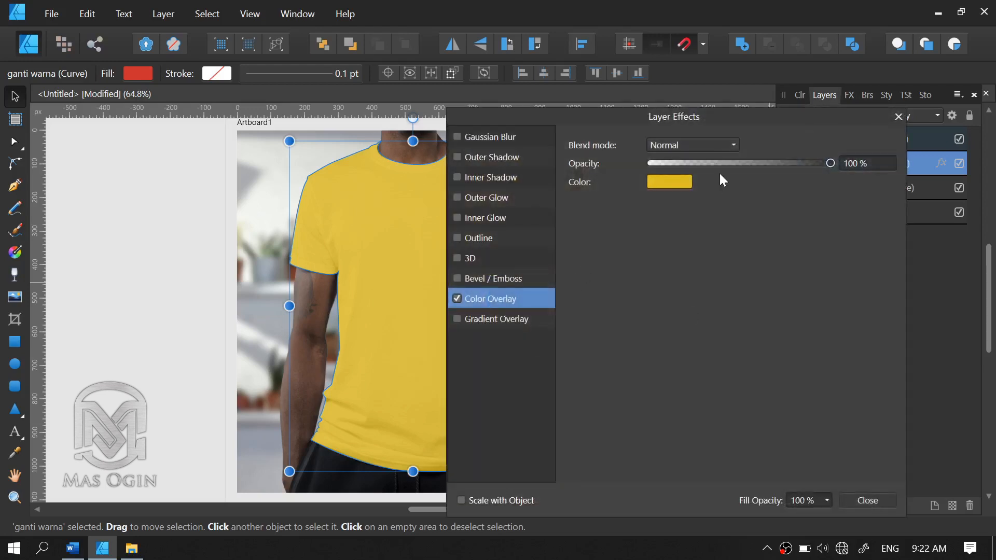
left_click(680, 180)
left_click_drag(668, 274, 702, 185)
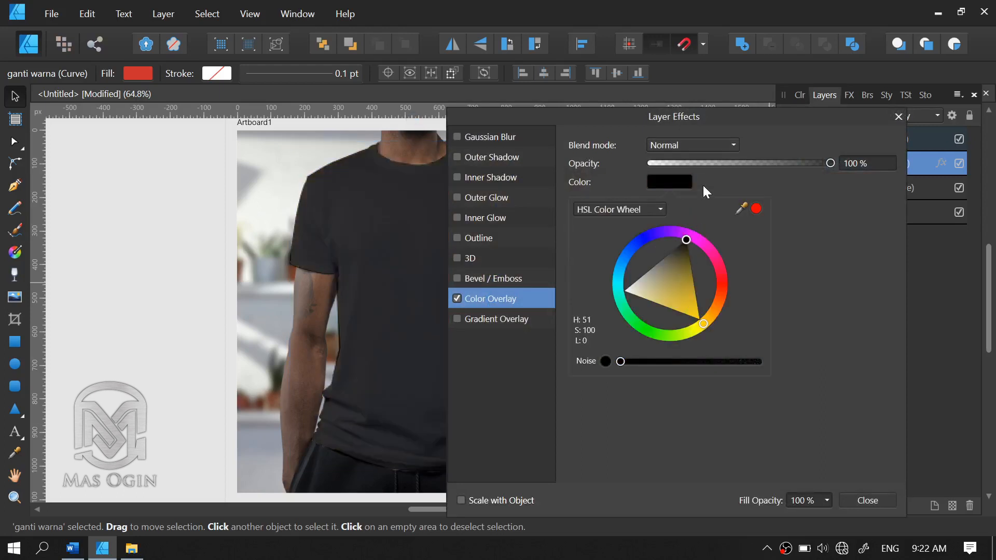
left_click(857, 466)
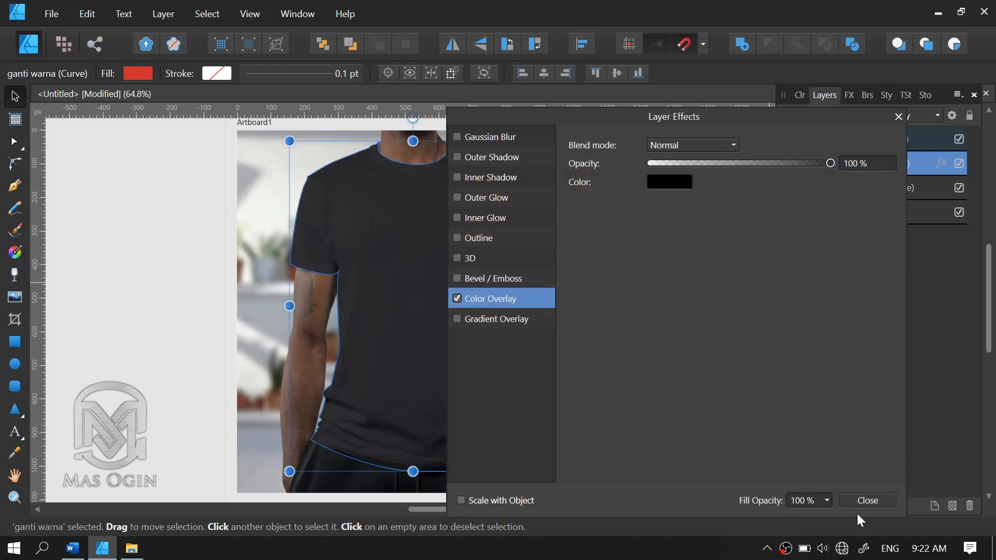
left_click(866, 500)
Set the ganti warna layer's opacity to 90% and deselect the shirt
left_click(822, 117)
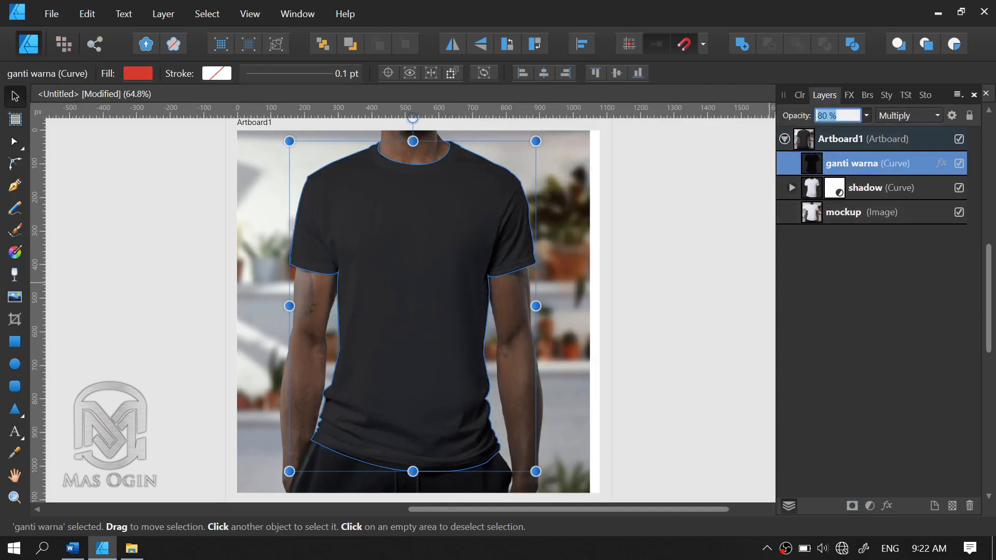
type("90")
key("Return")
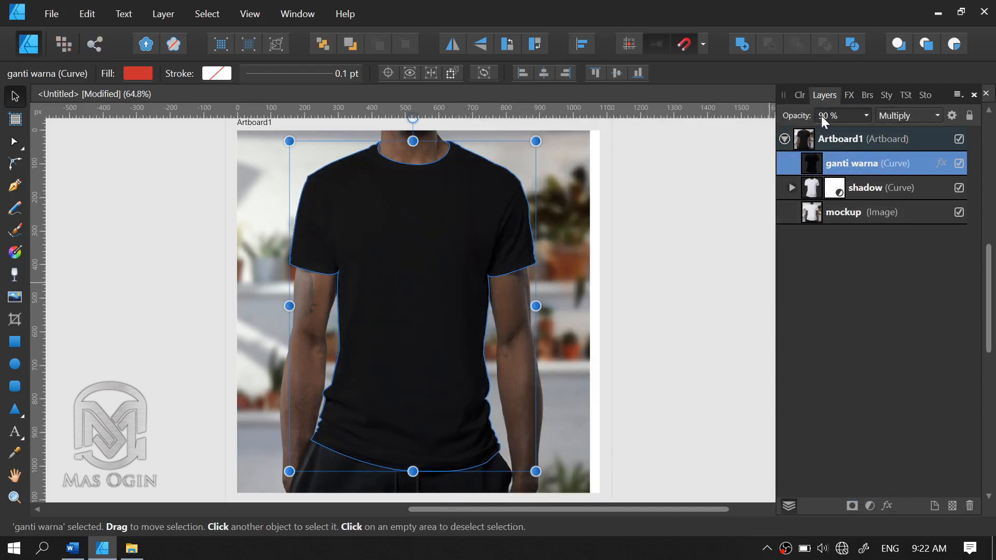
left_click(646, 297)
key("space")
left_click_drag(671, 303, 632, 302)
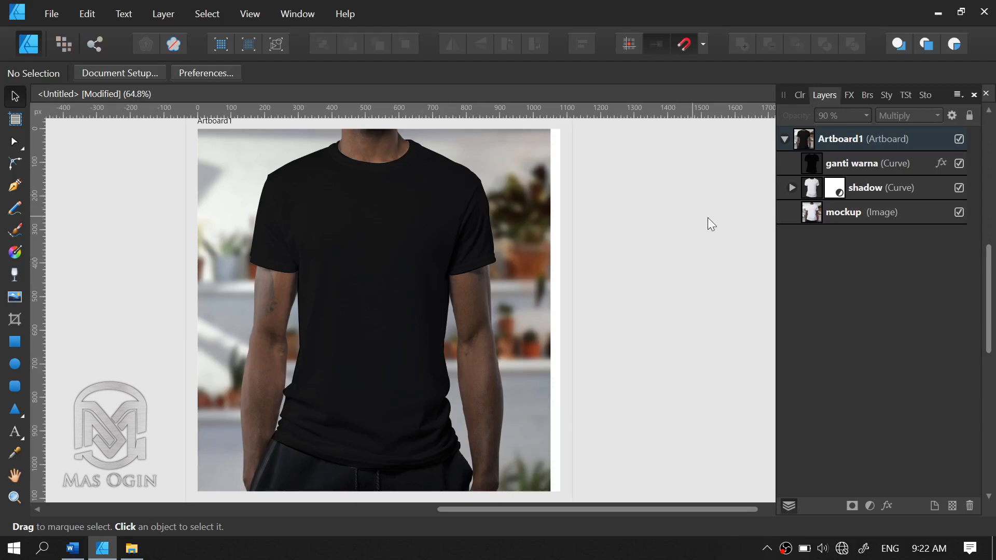
Add the artistic text "MAS OGIN" on the chest of the shirt
left_click(14, 431)
scroll(346, 250, "up", 1)
left_click(351, 253)
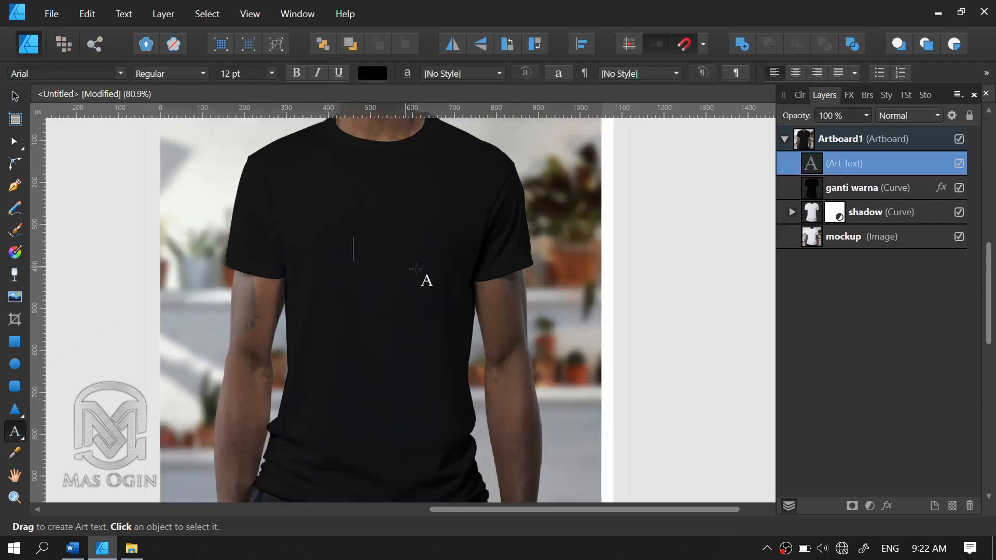
key("Caps_Lock")
type("MAS ")
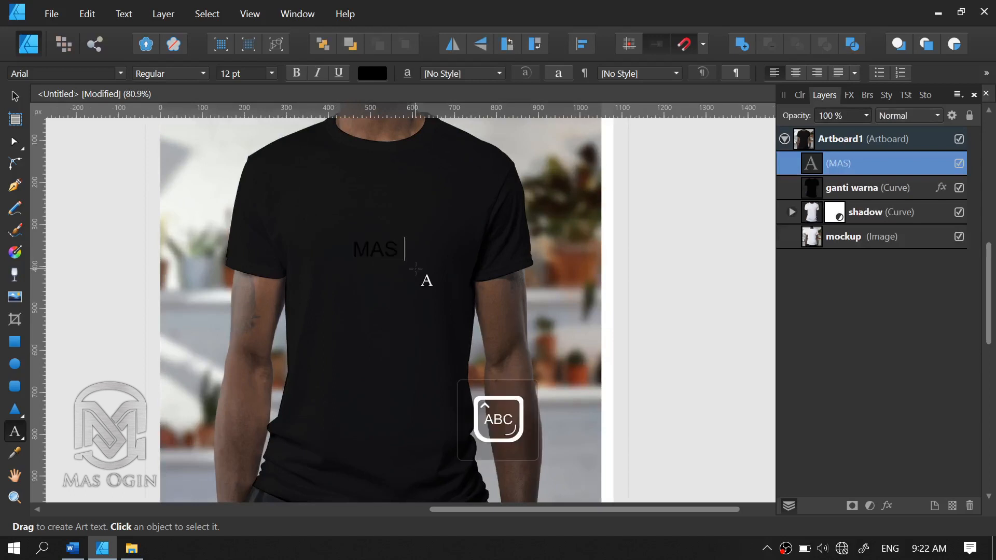
type("OGIN")
key("Escape")
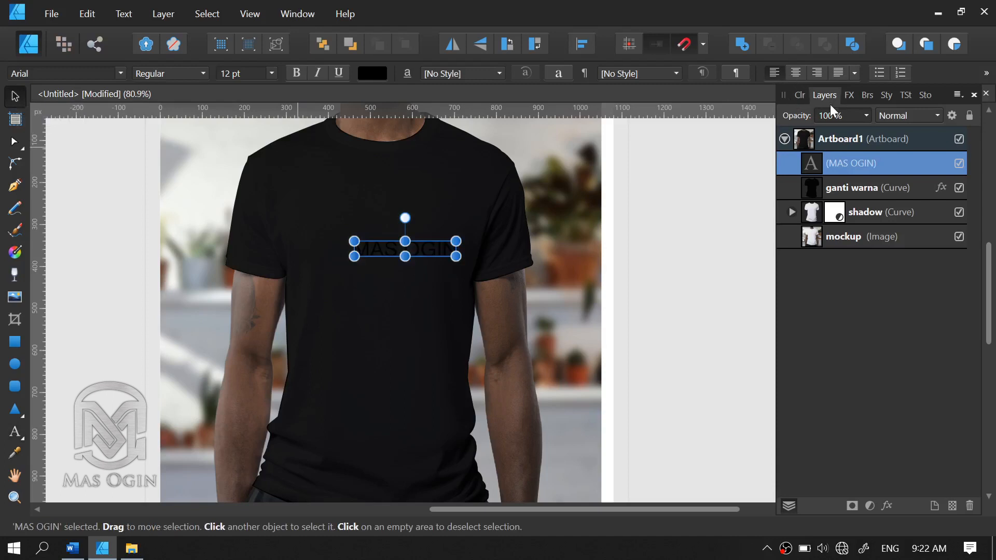
Colour the MAS OGIN text white and set its font to Geometr415 Blk BT
left_click(801, 94)
left_click_drag(858, 172, 855, 230)
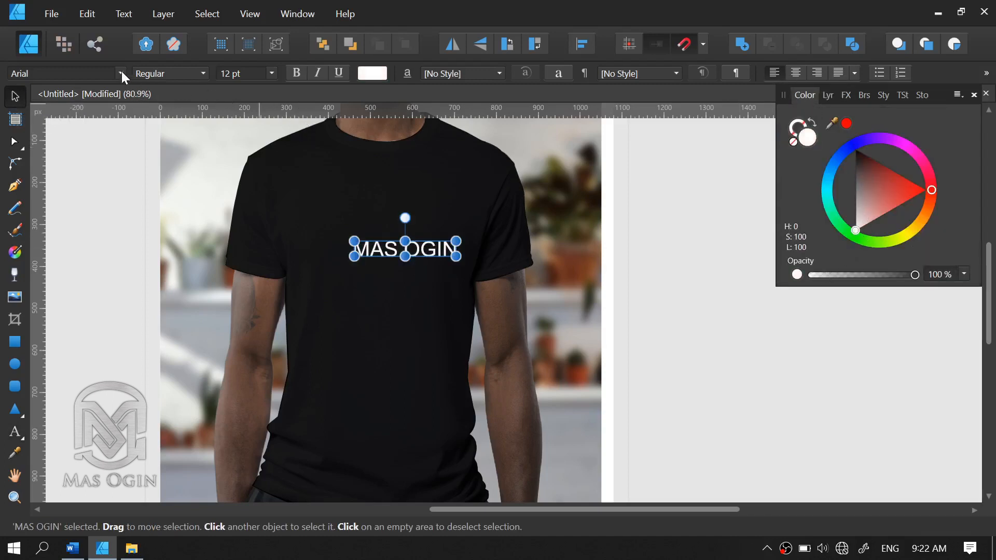
left_click(121, 71)
left_click(170, 92)
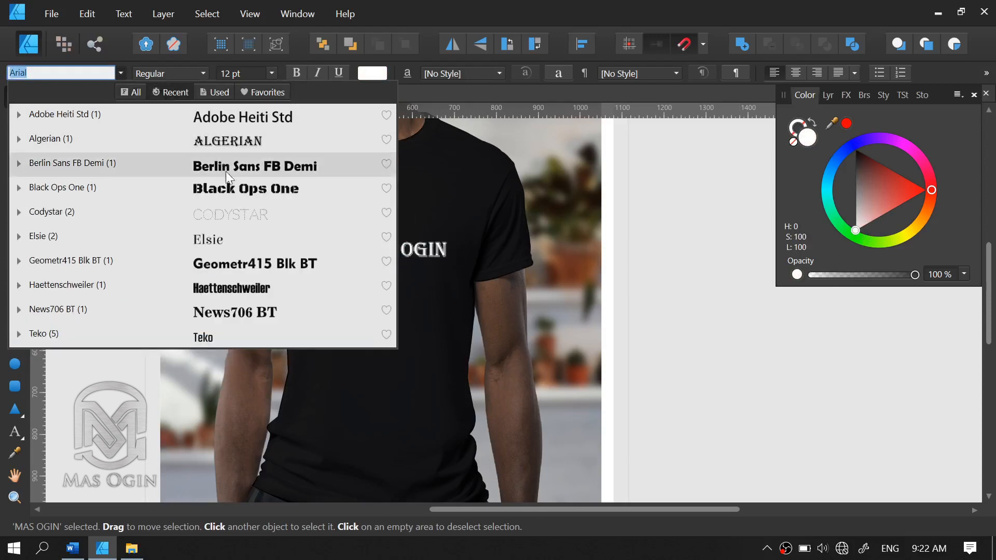
left_click(248, 267)
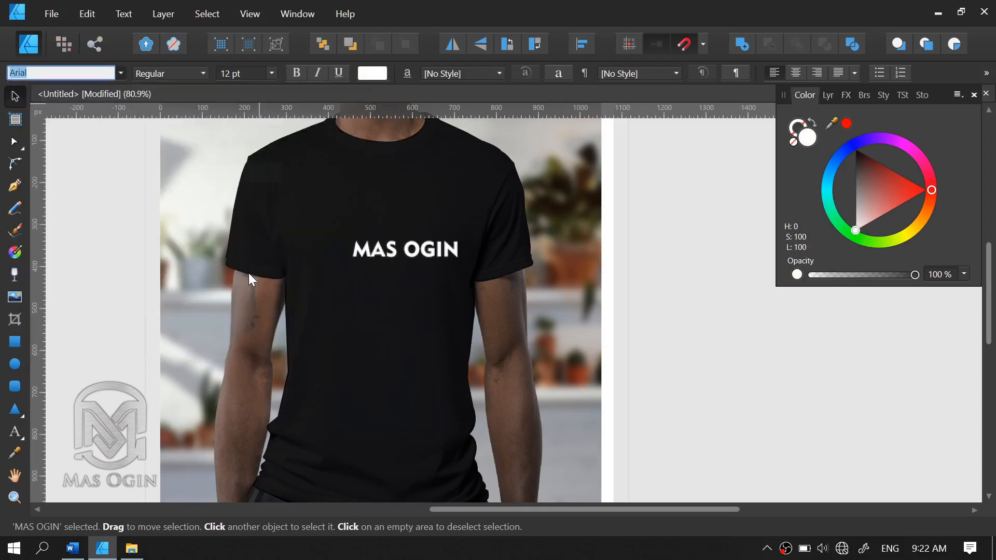
Enlarge the MAS OGIN text to about 16.5 pt, centre it across the chest, and keep it selected
mouse_move(399, 265)
left_mouse_down()
mouse_move(434, 275)
mouse_move(454, 307)
mouse_move(450, 276)
mouse_move(411, 251)
left_mouse_up()
left_click(521, 279)
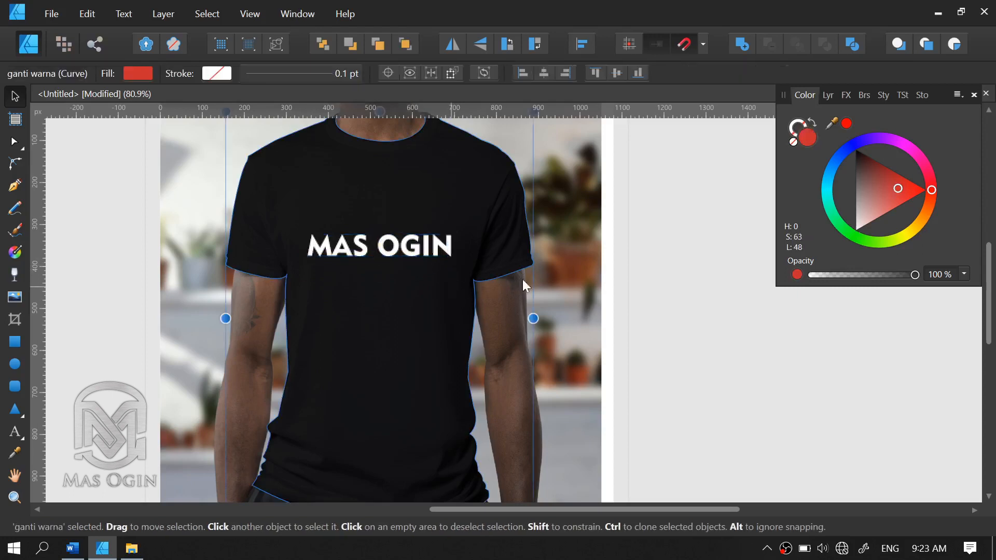
left_click(443, 260)
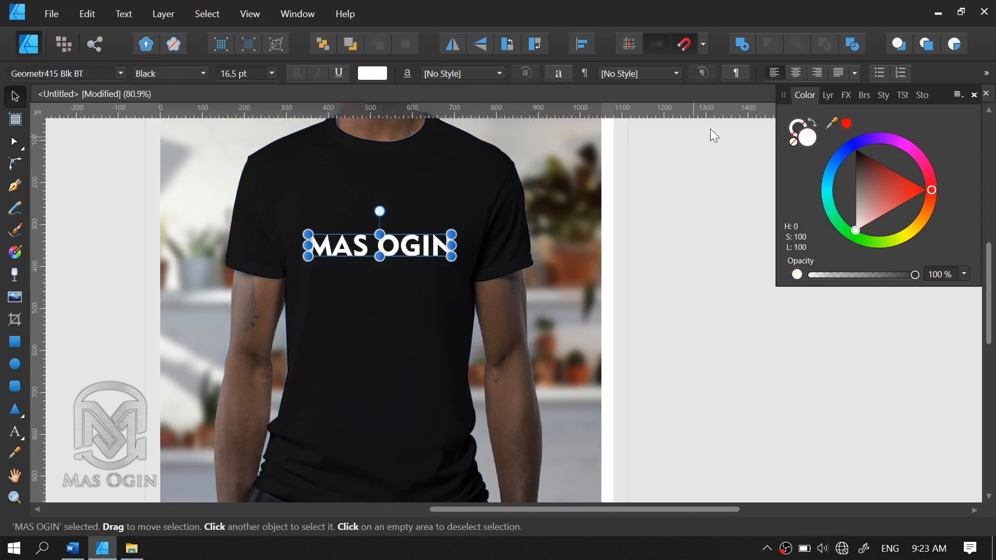
Try the MAS OGIN text layer beneath ganti warna, return it to the top of the artboard's layers, and deselect it
left_click(828, 95)
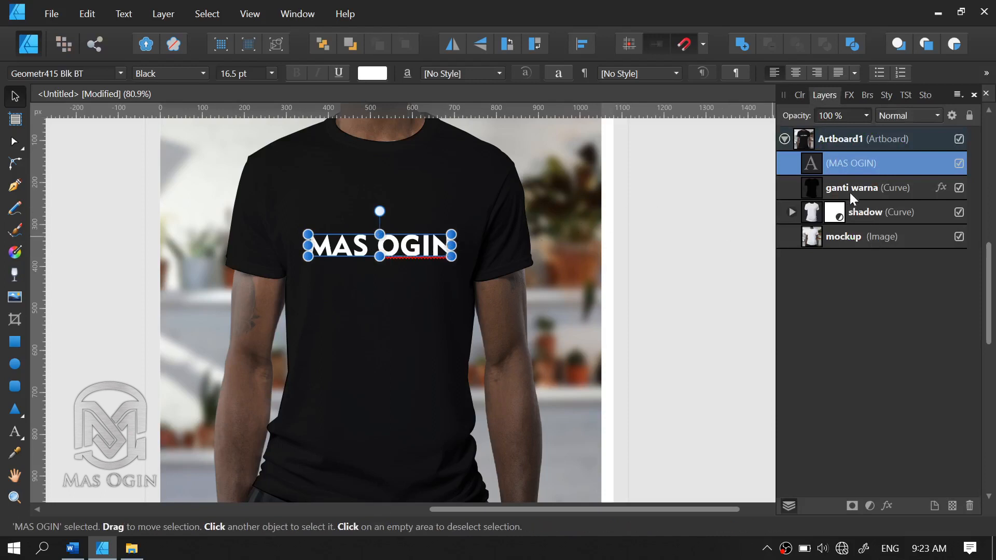
double_click(850, 171)
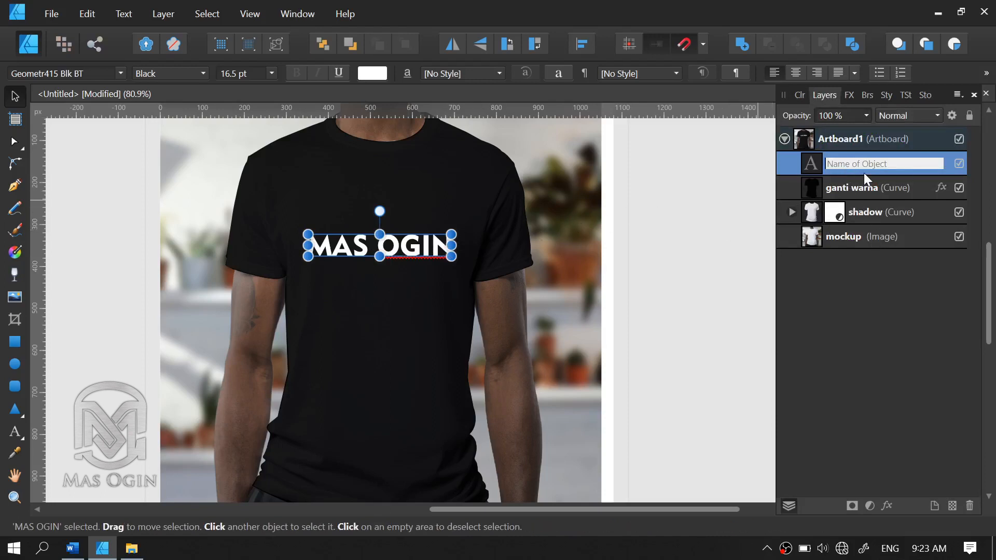
left_click(818, 170)
left_click_drag(817, 171, 843, 202)
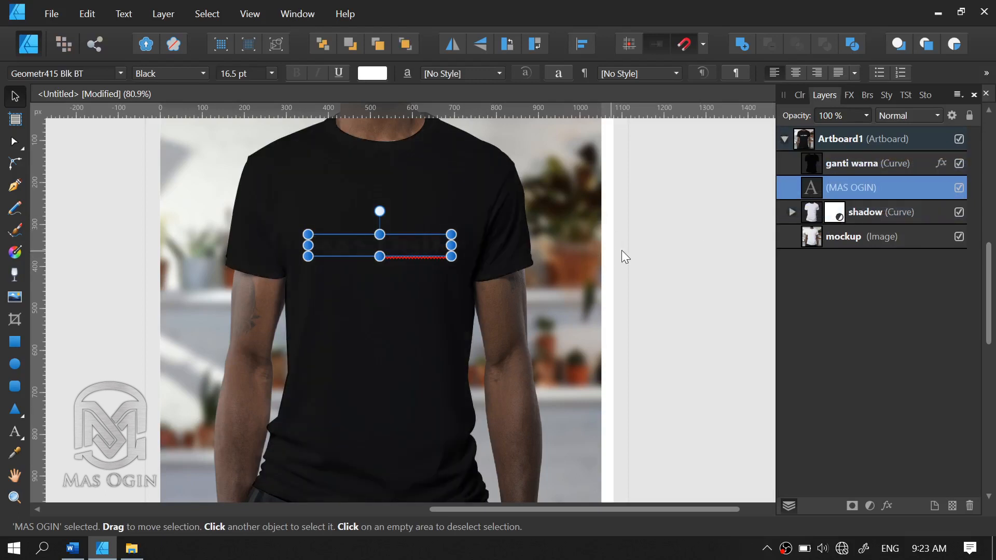
left_click_drag(833, 186, 837, 155)
left_click(617, 299)
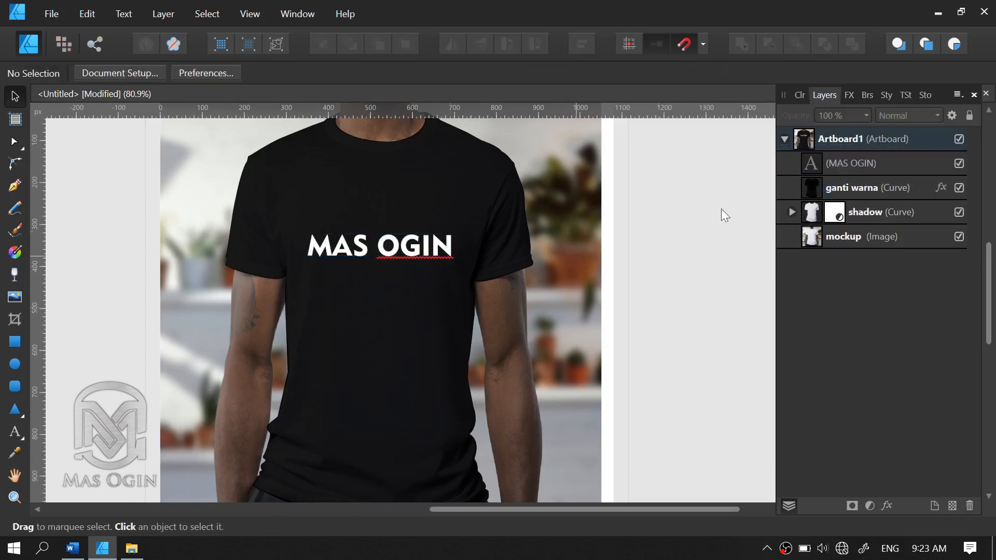
scroll(456, 231, "down", 1)
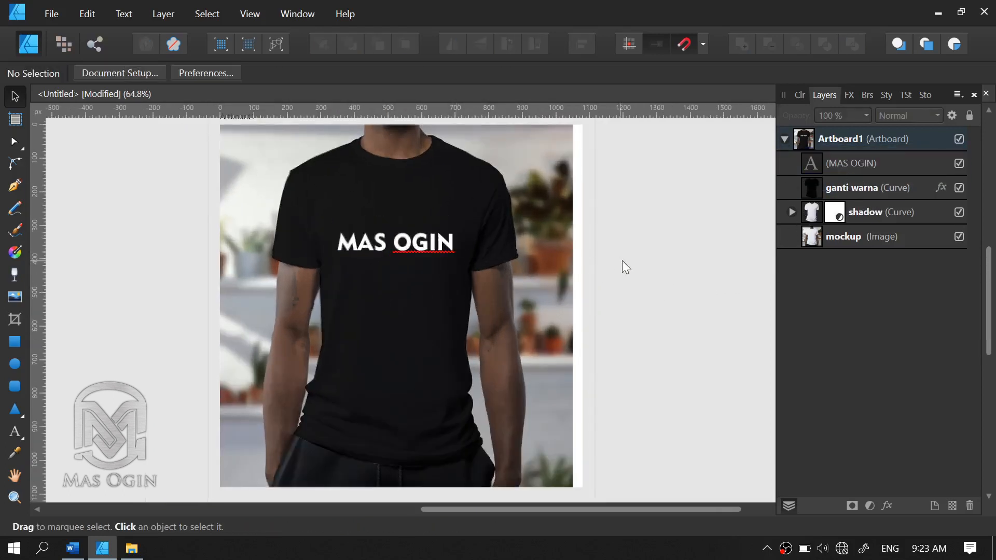
key("ctrl+s")
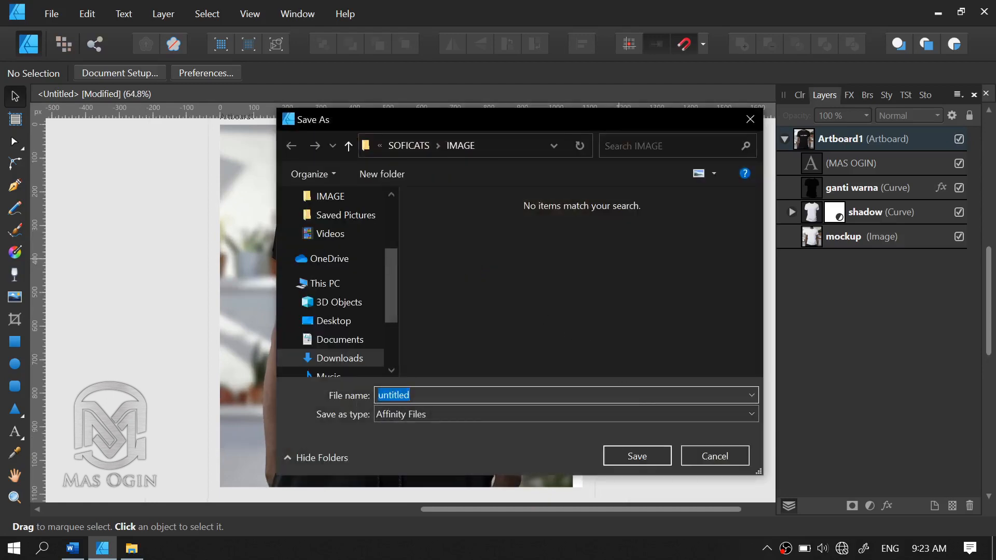
left_click(708, 457)
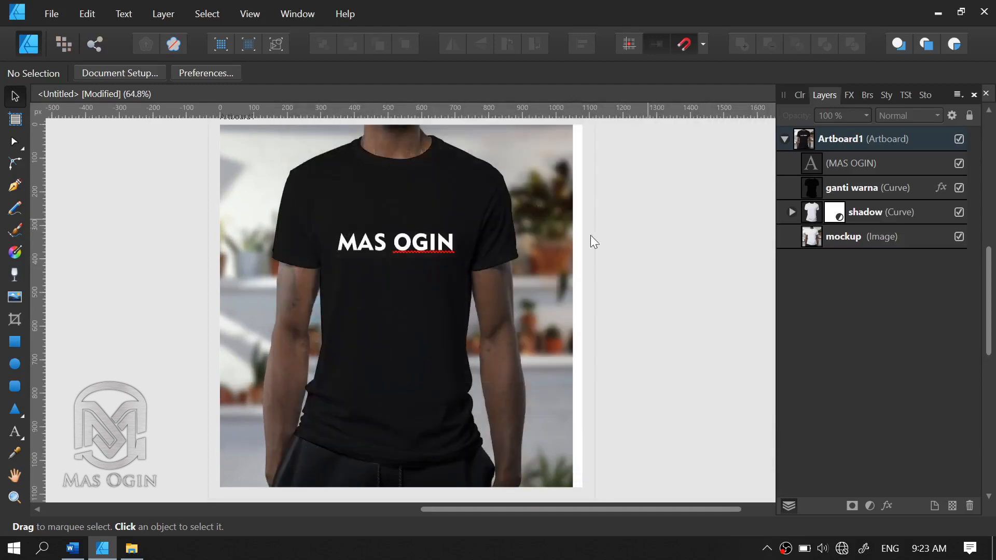
Select all layers from the MAS OGIN text to the mockup image and widen them together to fill the artboard's full width
left_click_drag(640, 227, 611, 229)
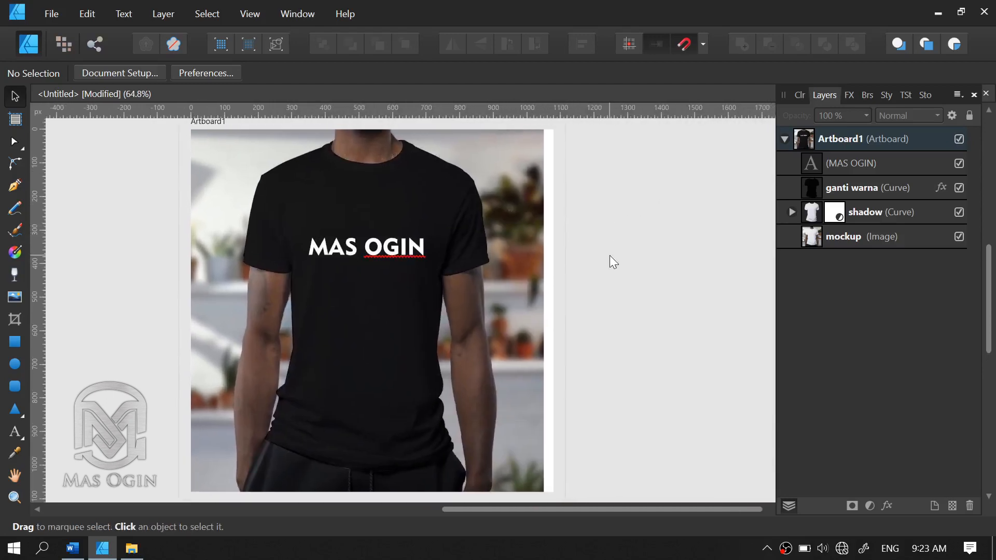
left_click_drag(612, 111, 342, 289)
left_click_drag(593, 126, 127, 494)
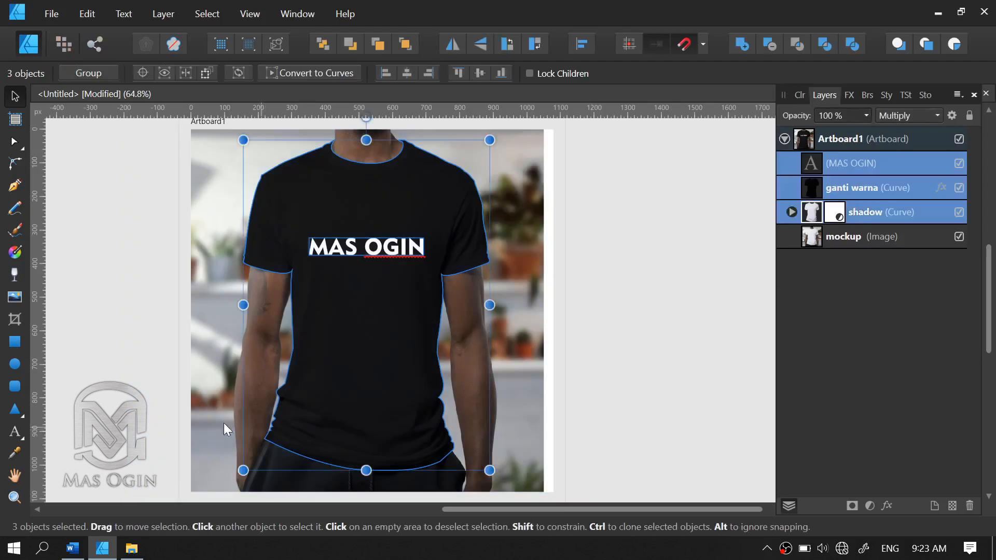
left_click(204, 415)
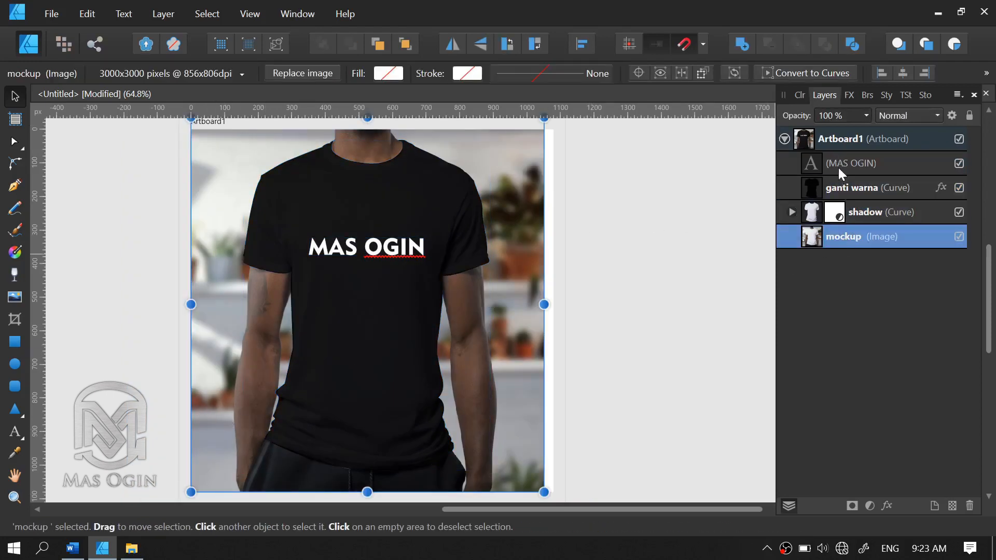
left_click(850, 162)
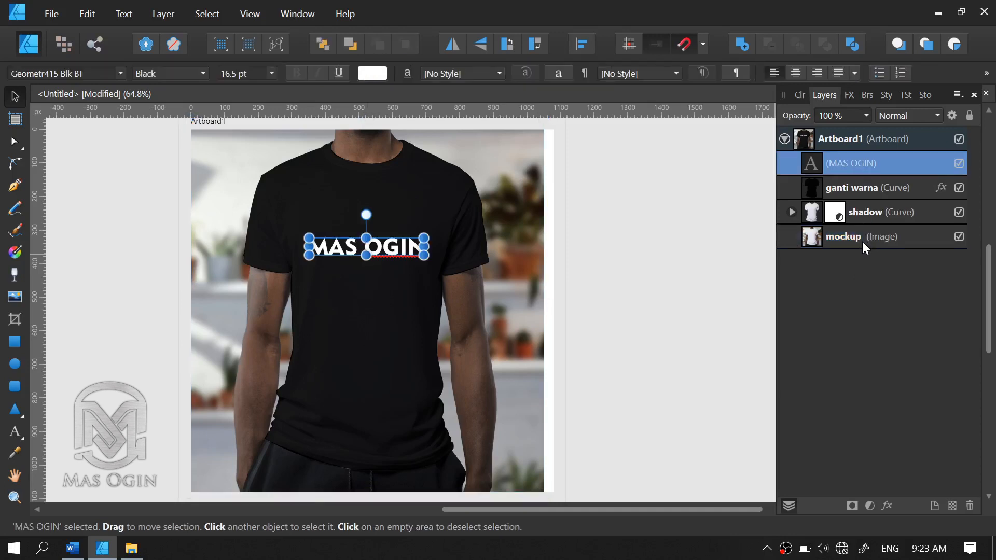
left_click(861, 237, "shift")
mouse_move(331, 304)
left_mouse_down()
mouse_move(342, 303)
mouse_move(334, 301)
left_mouse_up()
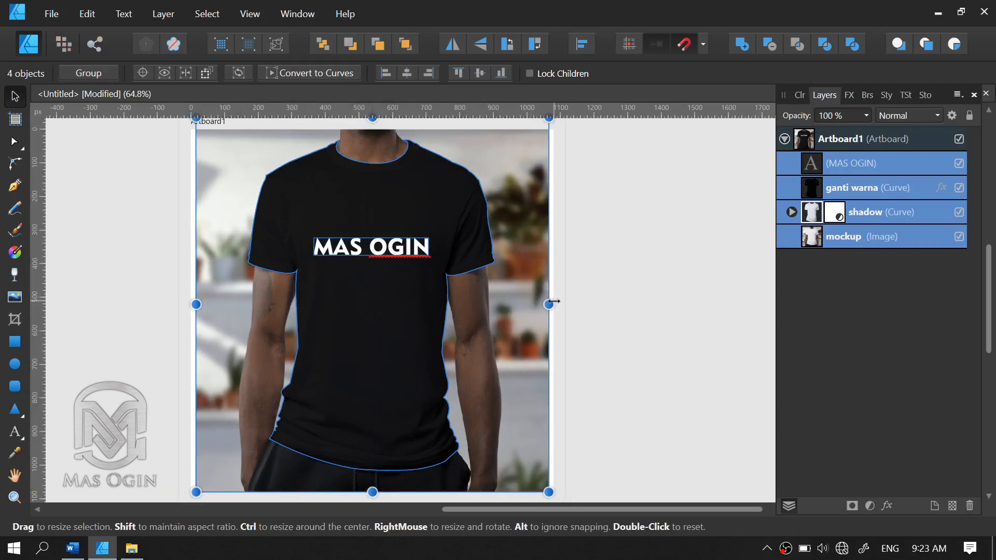
left_click_drag(554, 302, 554, 303)
left_click(624, 301)
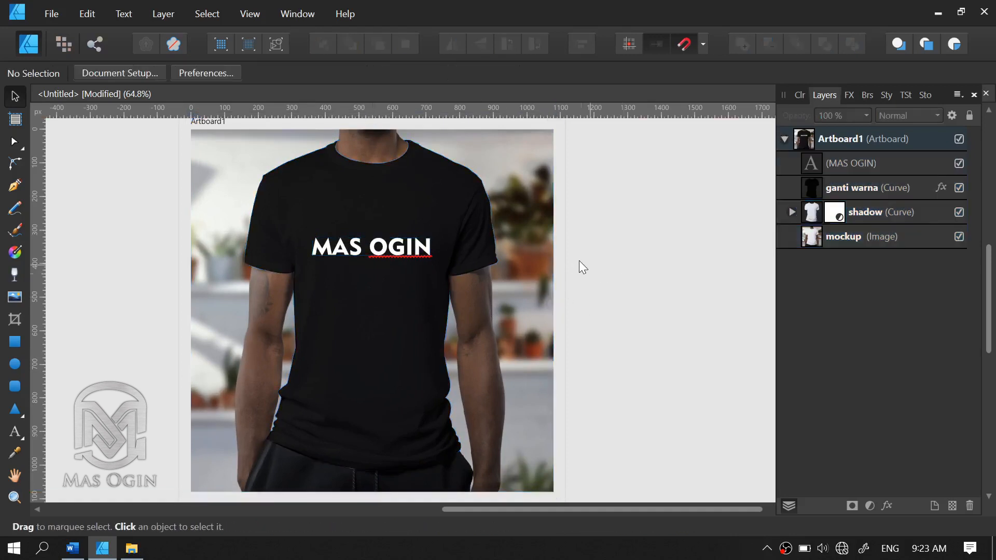
Select the MAS OGIN text on the shirt and open it for editing
mouse_move(599, 237)
left_mouse_down()
mouse_move(604, 225)
mouse_move(600, 231)
left_mouse_up()
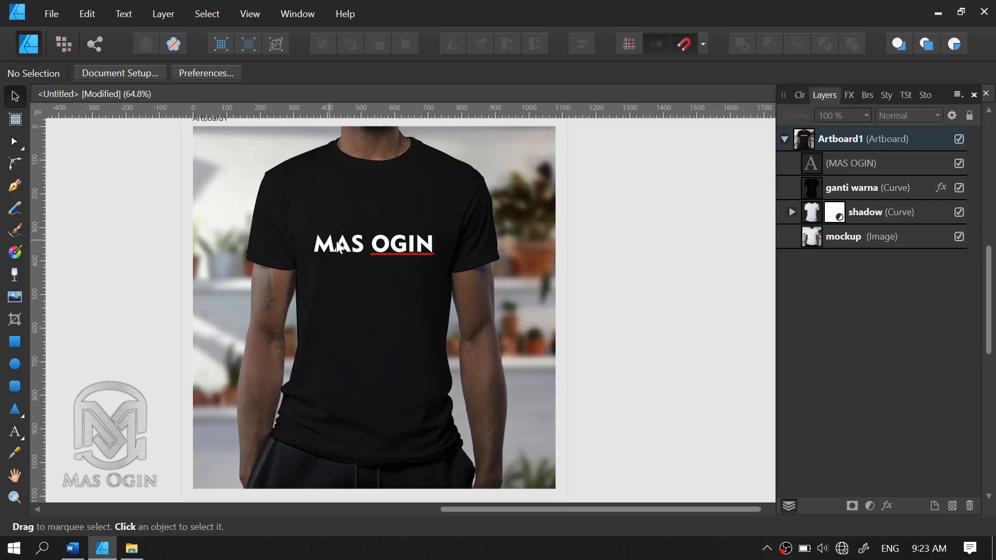
left_click(399, 248)
scroll(379, 239, "up", 1)
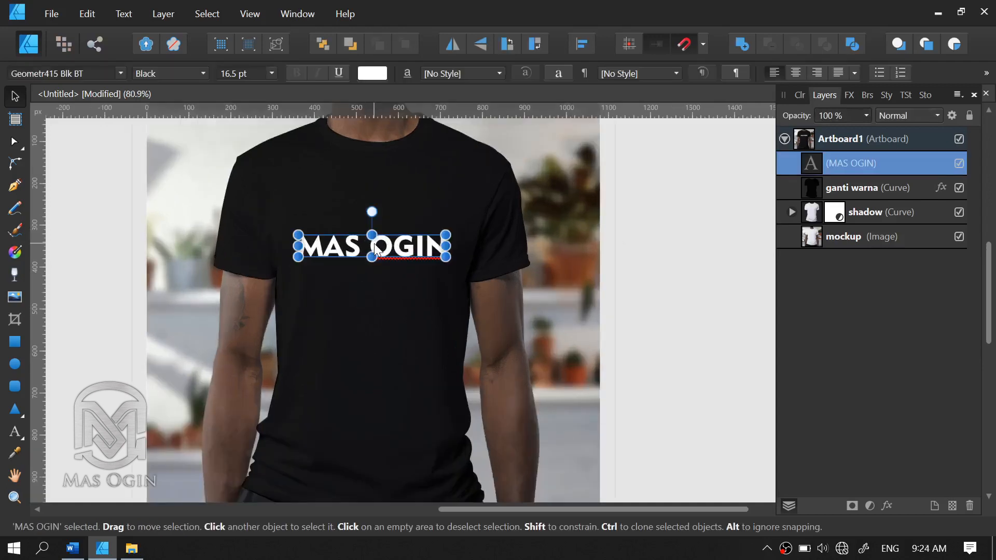
double_click(374, 244)
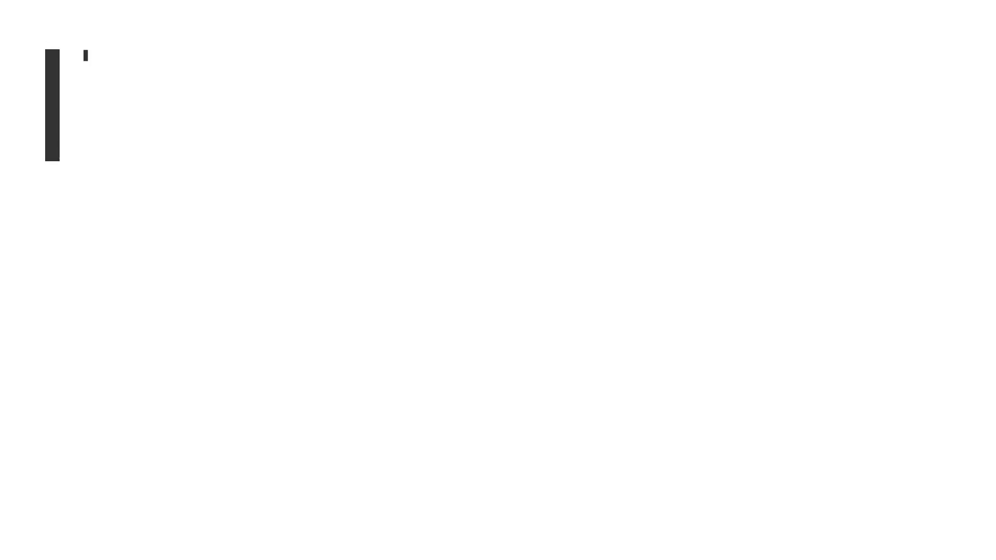